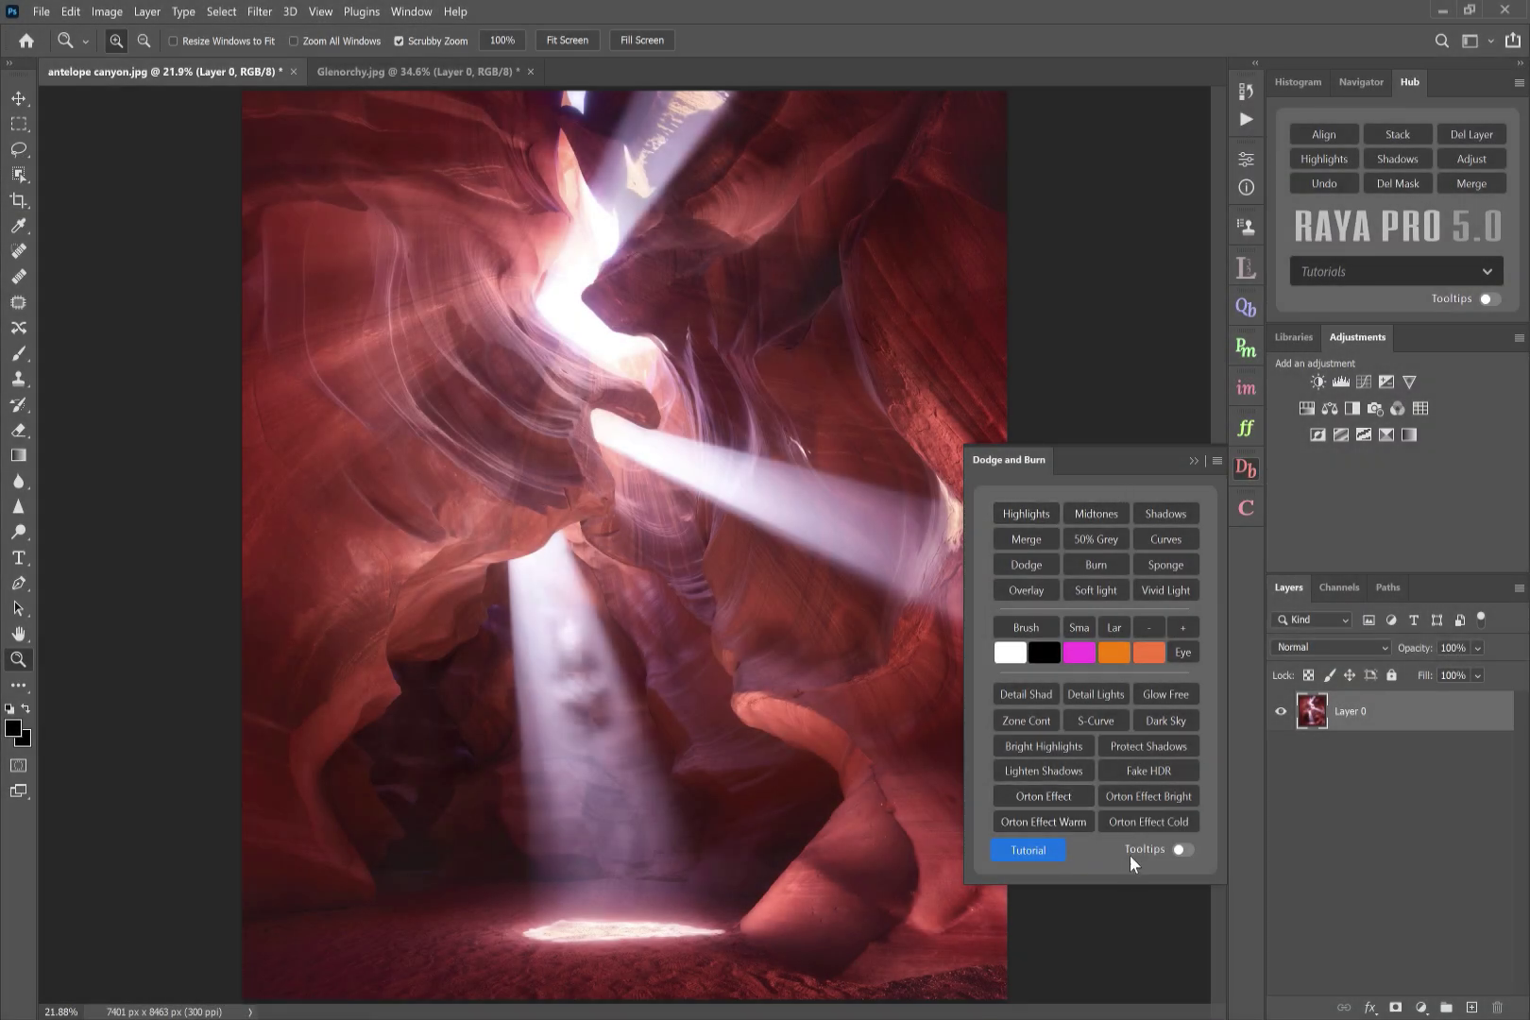
Step: Switch on the Dodge and Burn tooltips to read the Midtones explanation, and switch them off again
{"action": "left_click", "coordinate": [1182, 850]}
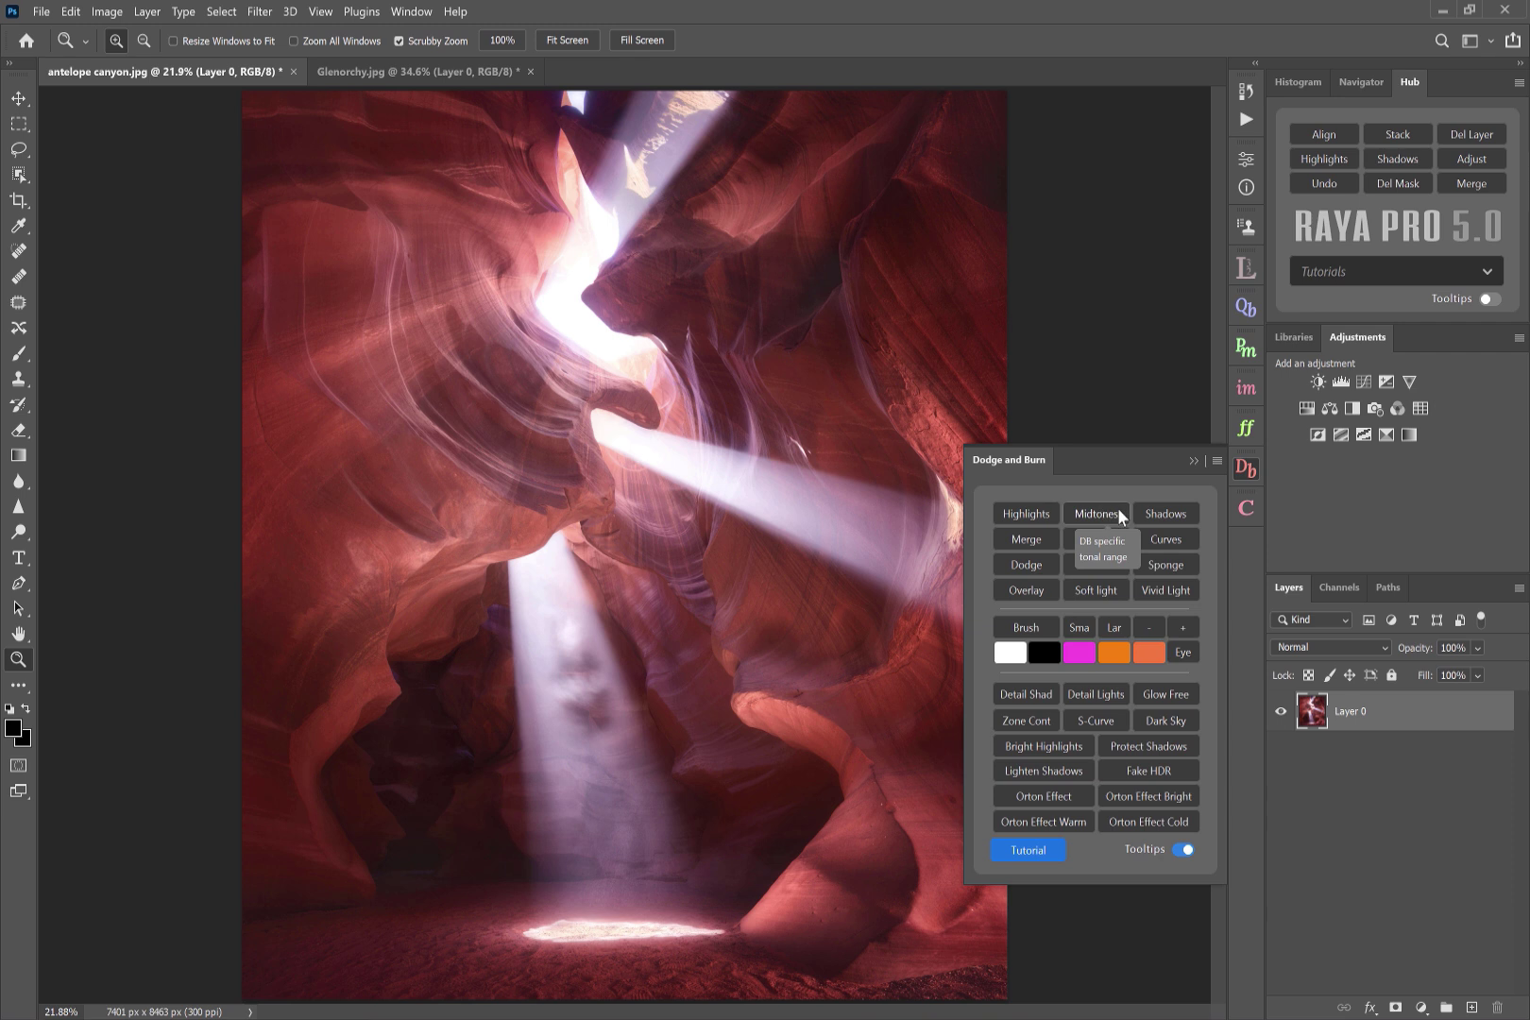
{"action": "left_click", "coordinate": [1181, 850]}
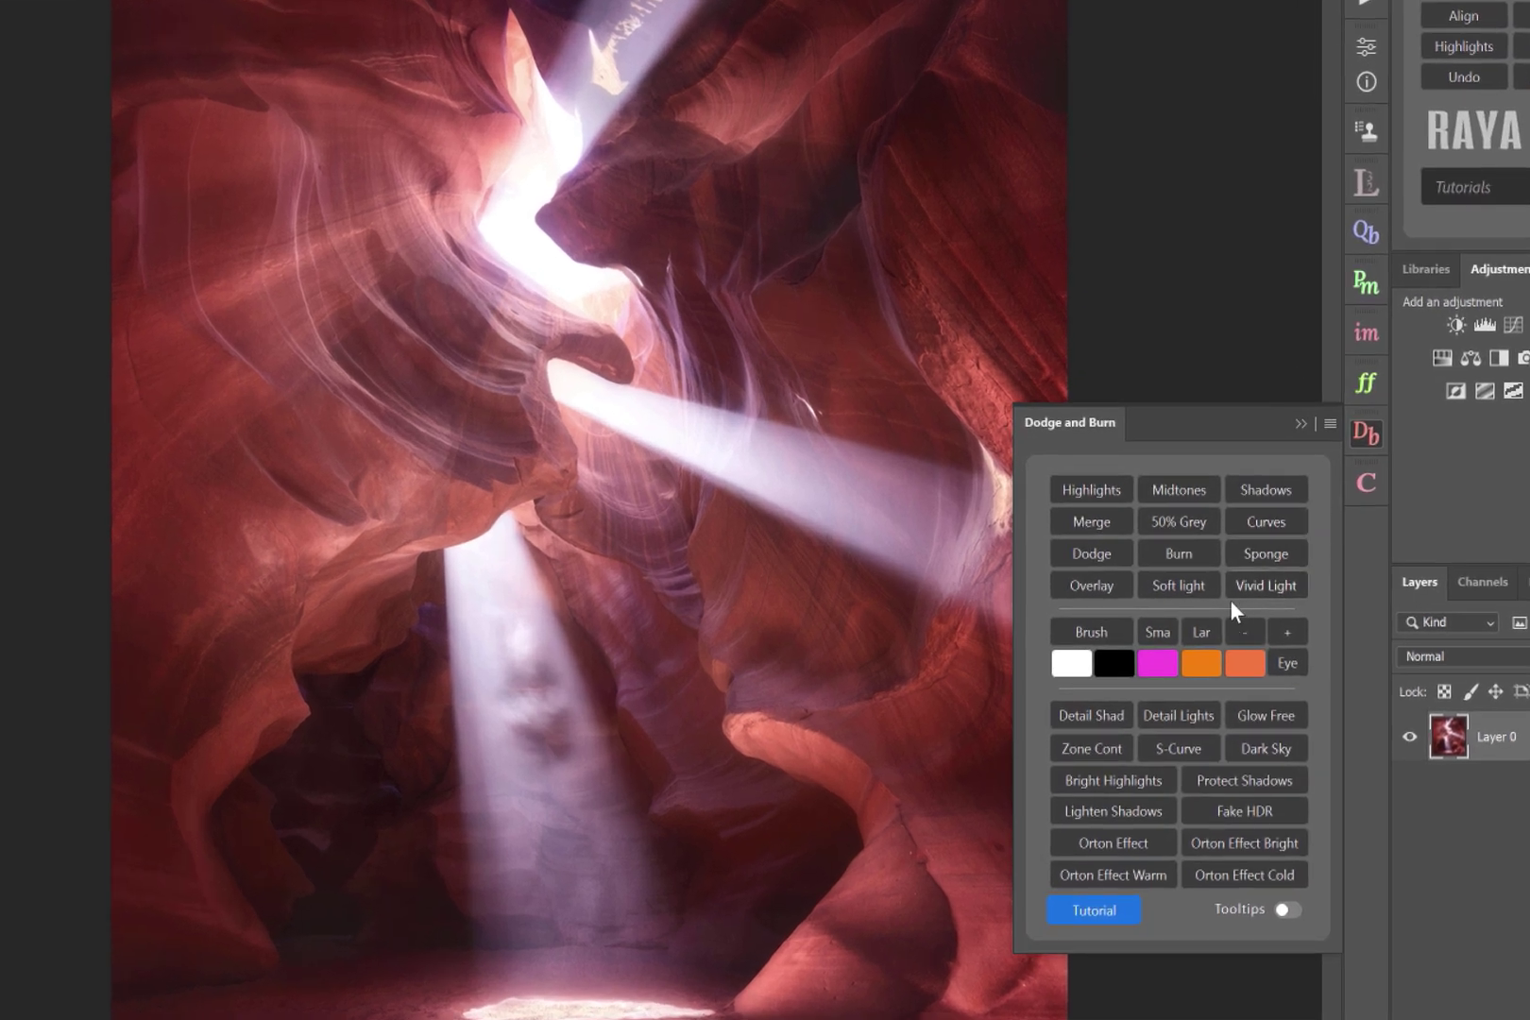
Step: Create a Highlights dodge-and-burn layer and darken its mask with the Levels midtone input so only the brightest areas are targeted
{"action": "left_click", "coordinate": [1088, 490]}
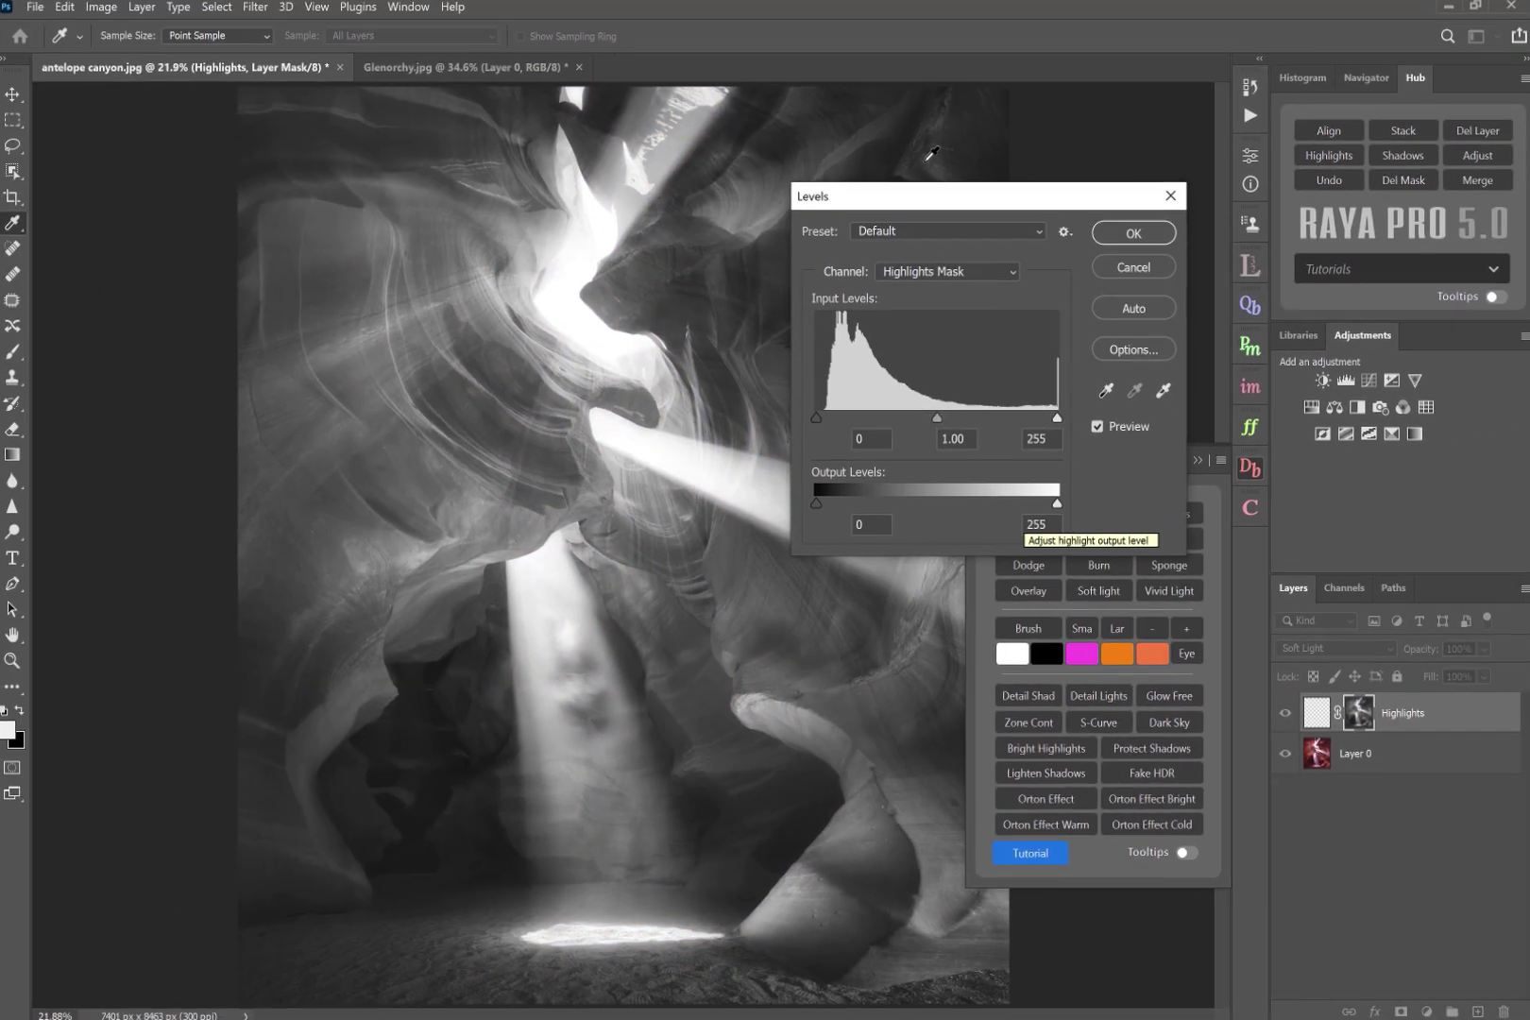
{"action": "left_click_drag", "start_coordinate": [930, 206], "coordinate": [1021, 202]}
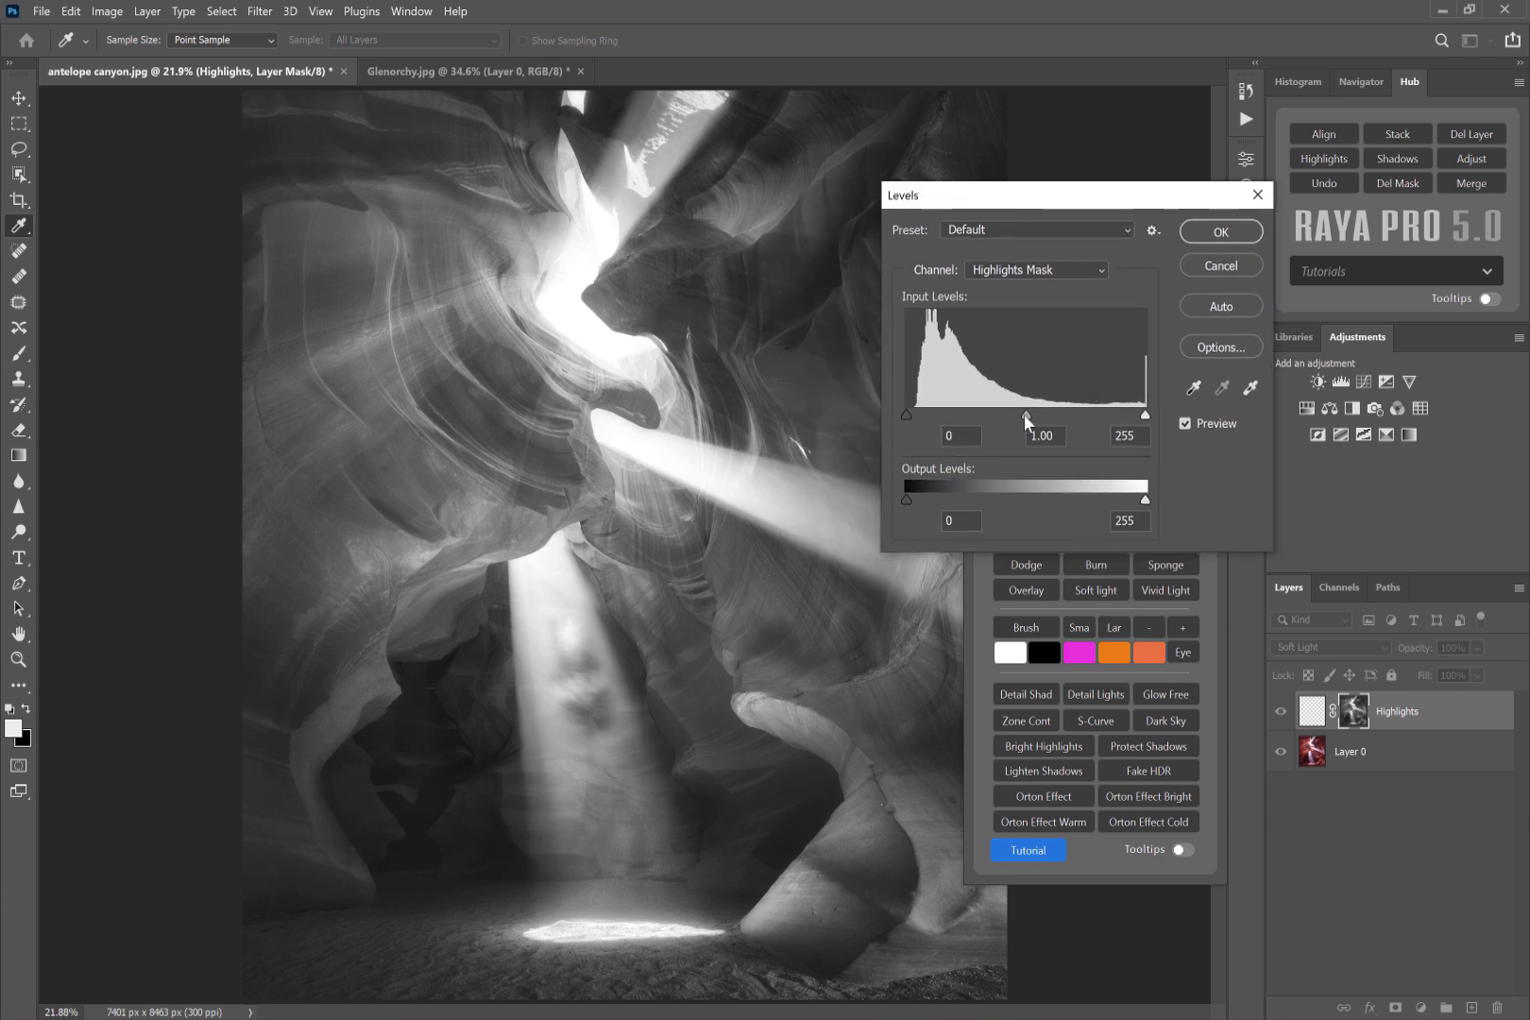
{"action": "left_click_drag", "start_coordinate": [1026, 416], "coordinate": [1077, 414]}
{"action": "left_click", "coordinate": [1195, 233]}
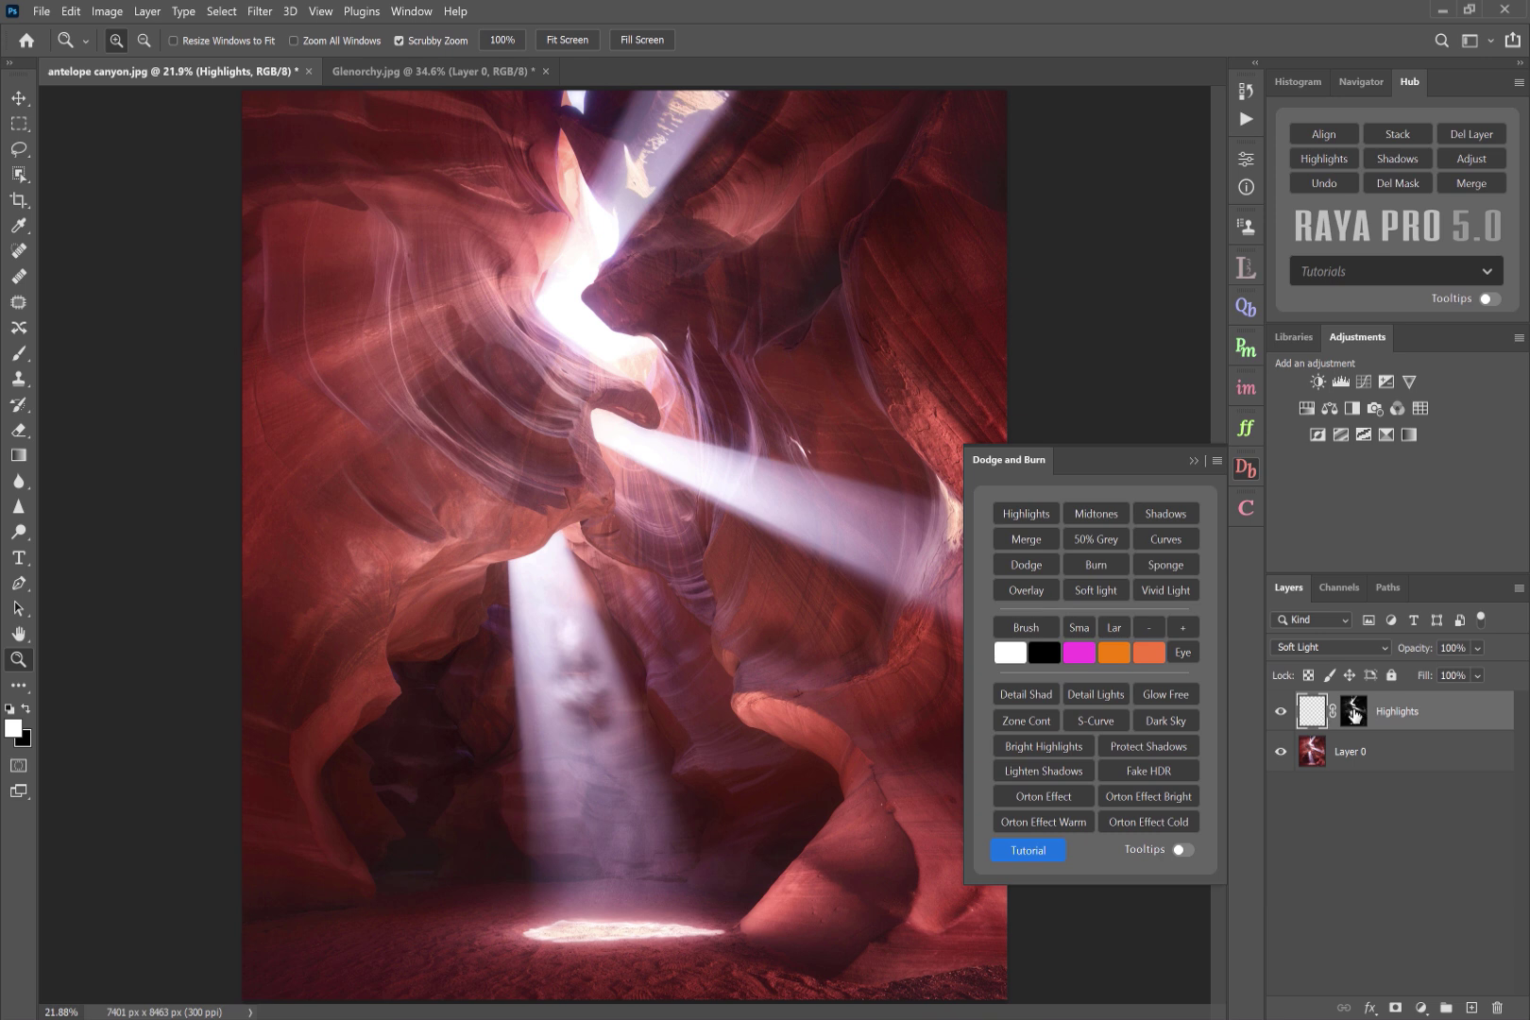
Step: Dodge the highlights by painting over the canyon in white on the Highlights layer with a large soft brush
{"action": "left_click", "coordinate": [1028, 629]}
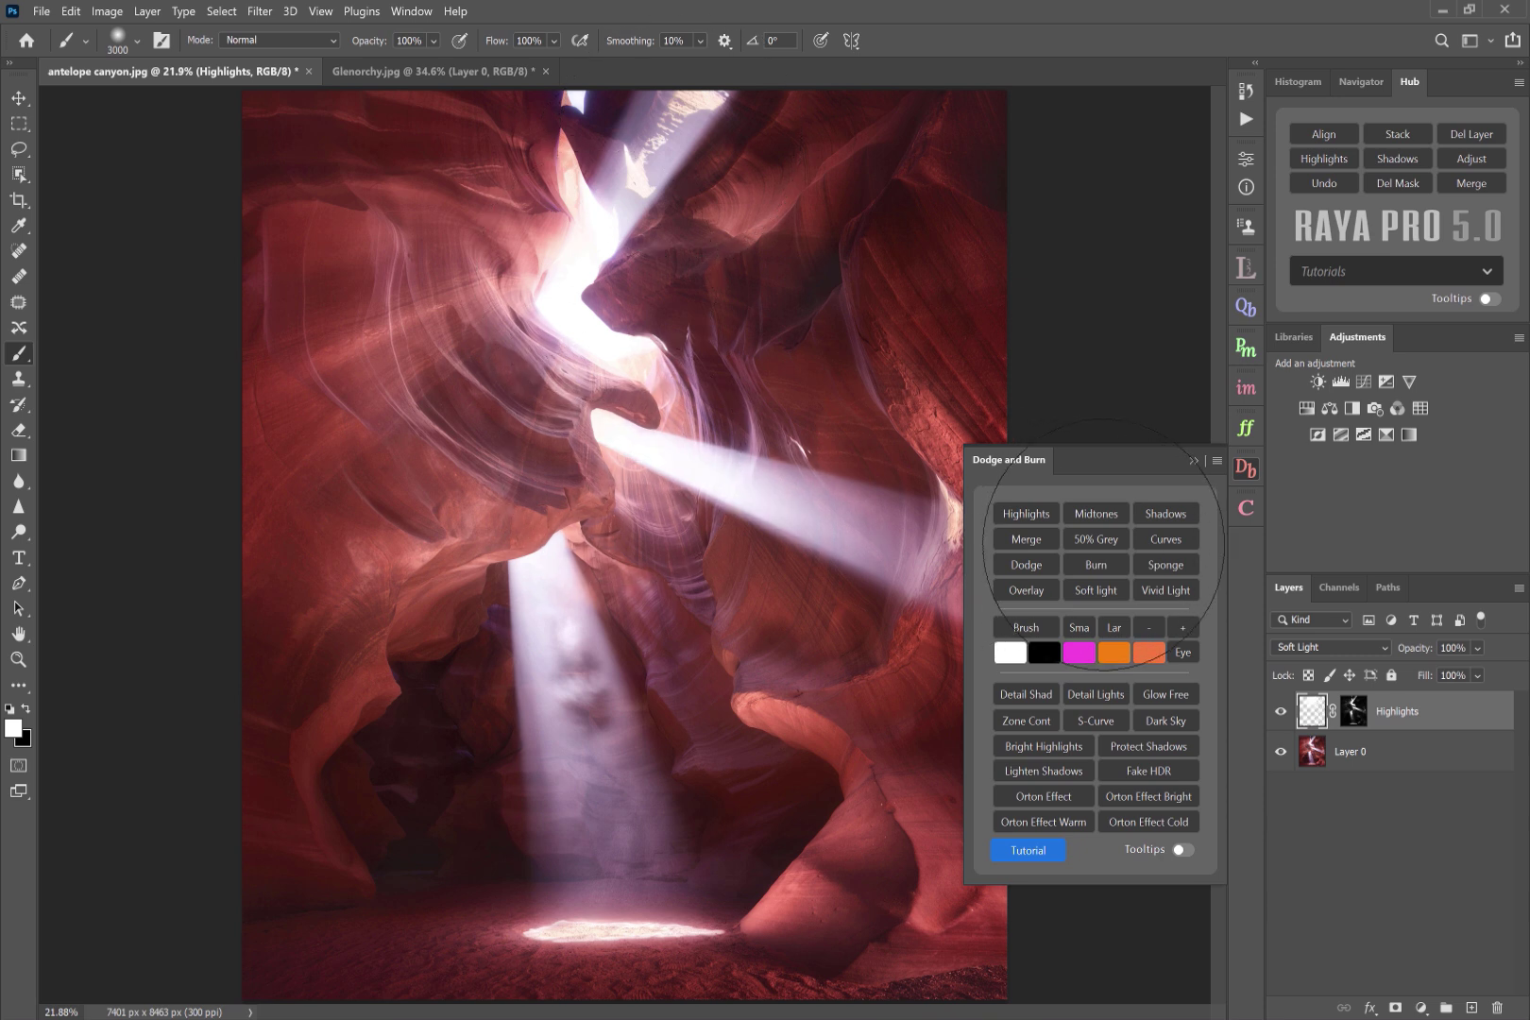
{"action": "left_click_drag", "start_coordinate": [678, 1019], "coordinate": [627, 884]}
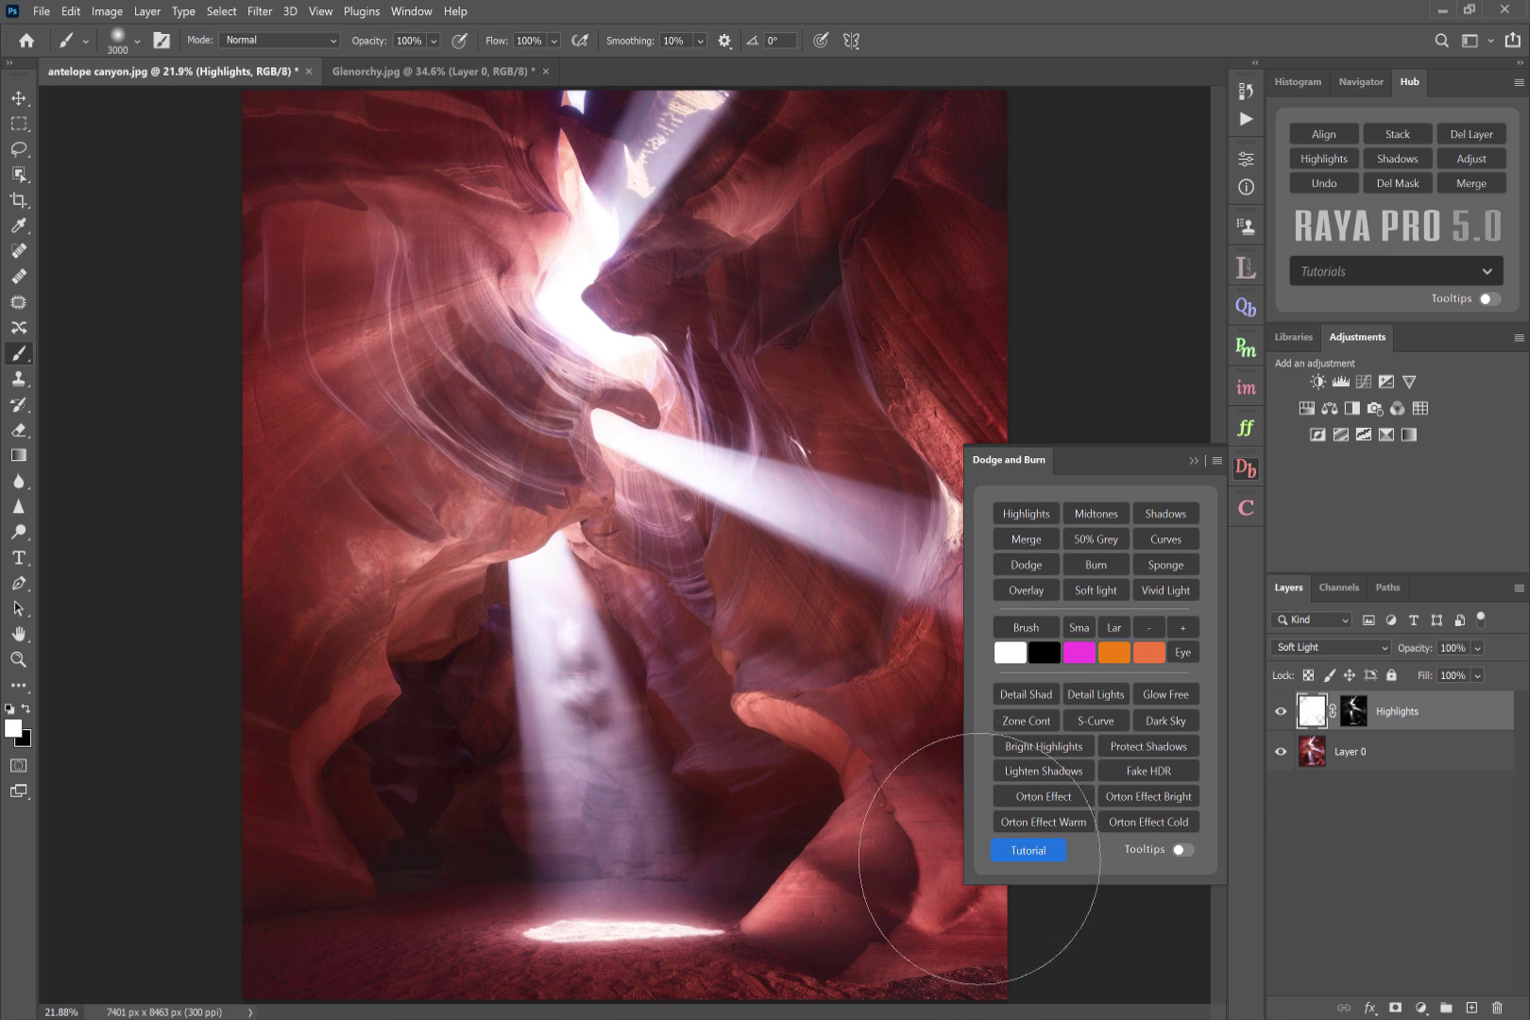
Step: Compare the image with the Highlights layer hidden and shown to examine the dodging effect
{"action": "left_click", "coordinate": [1281, 712]}
{"action": "left_click", "coordinate": [1280, 714]}
{"action": "left_click", "coordinate": [1281, 713]}
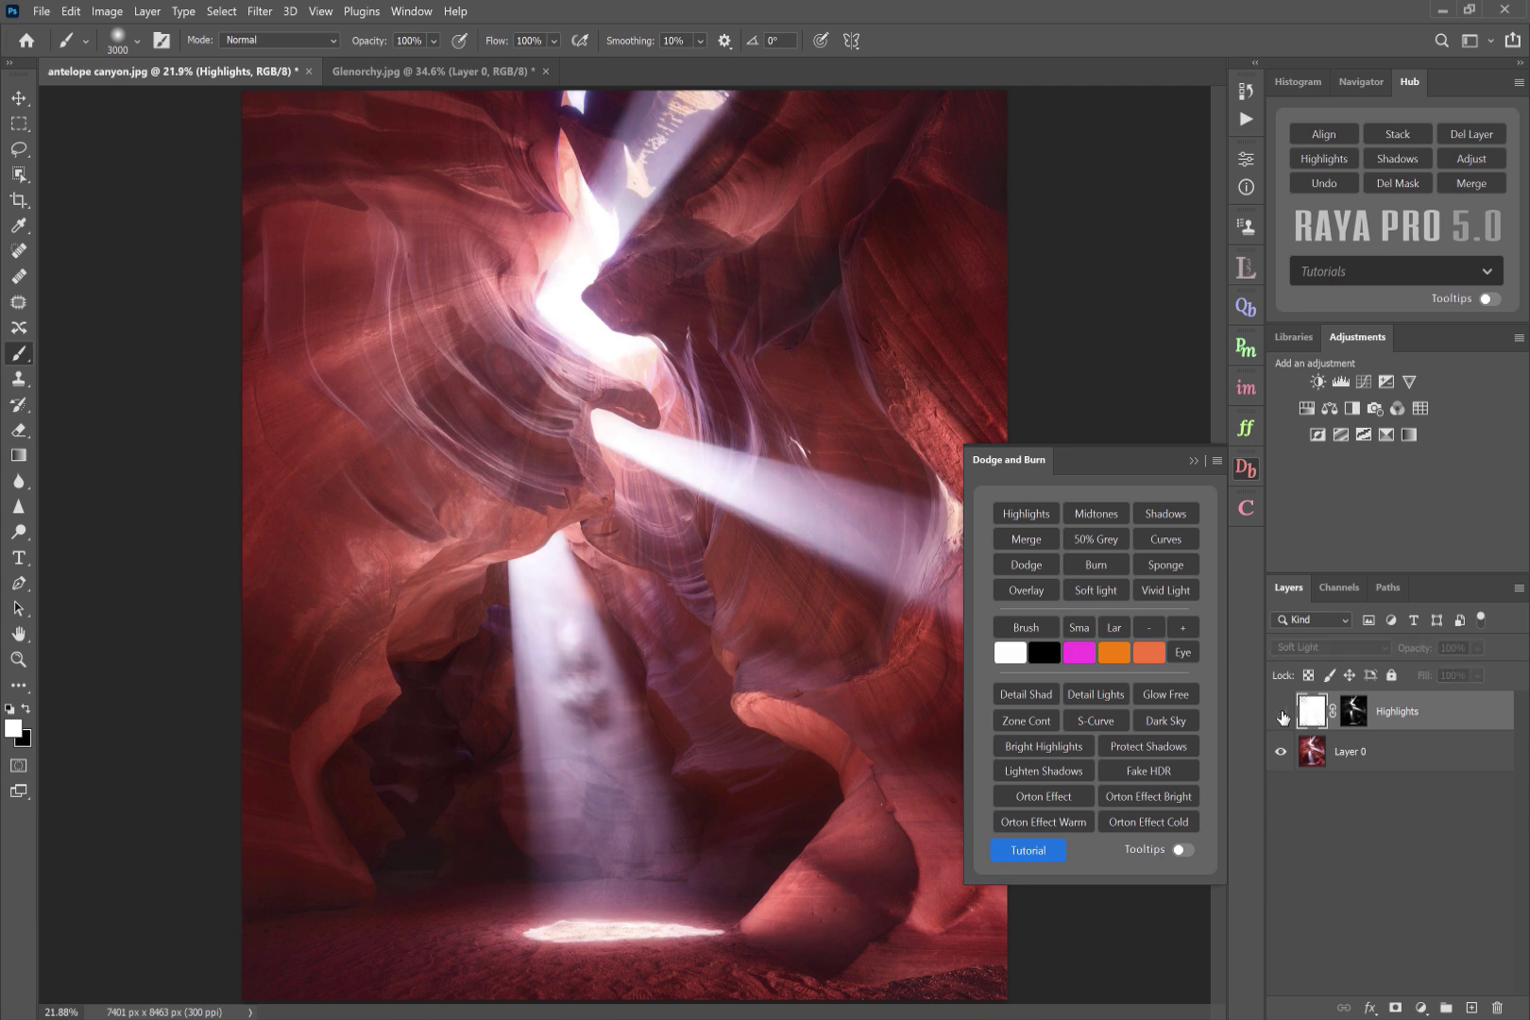
{"action": "left_click", "coordinate": [1281, 714]}
{"action": "left_click", "coordinate": [1281, 714]}
{"action": "left_click", "coordinate": [1281, 714]}
{"action": "left_click", "coordinate": [1282, 714]}
{"action": "left_click", "coordinate": [1282, 714]}
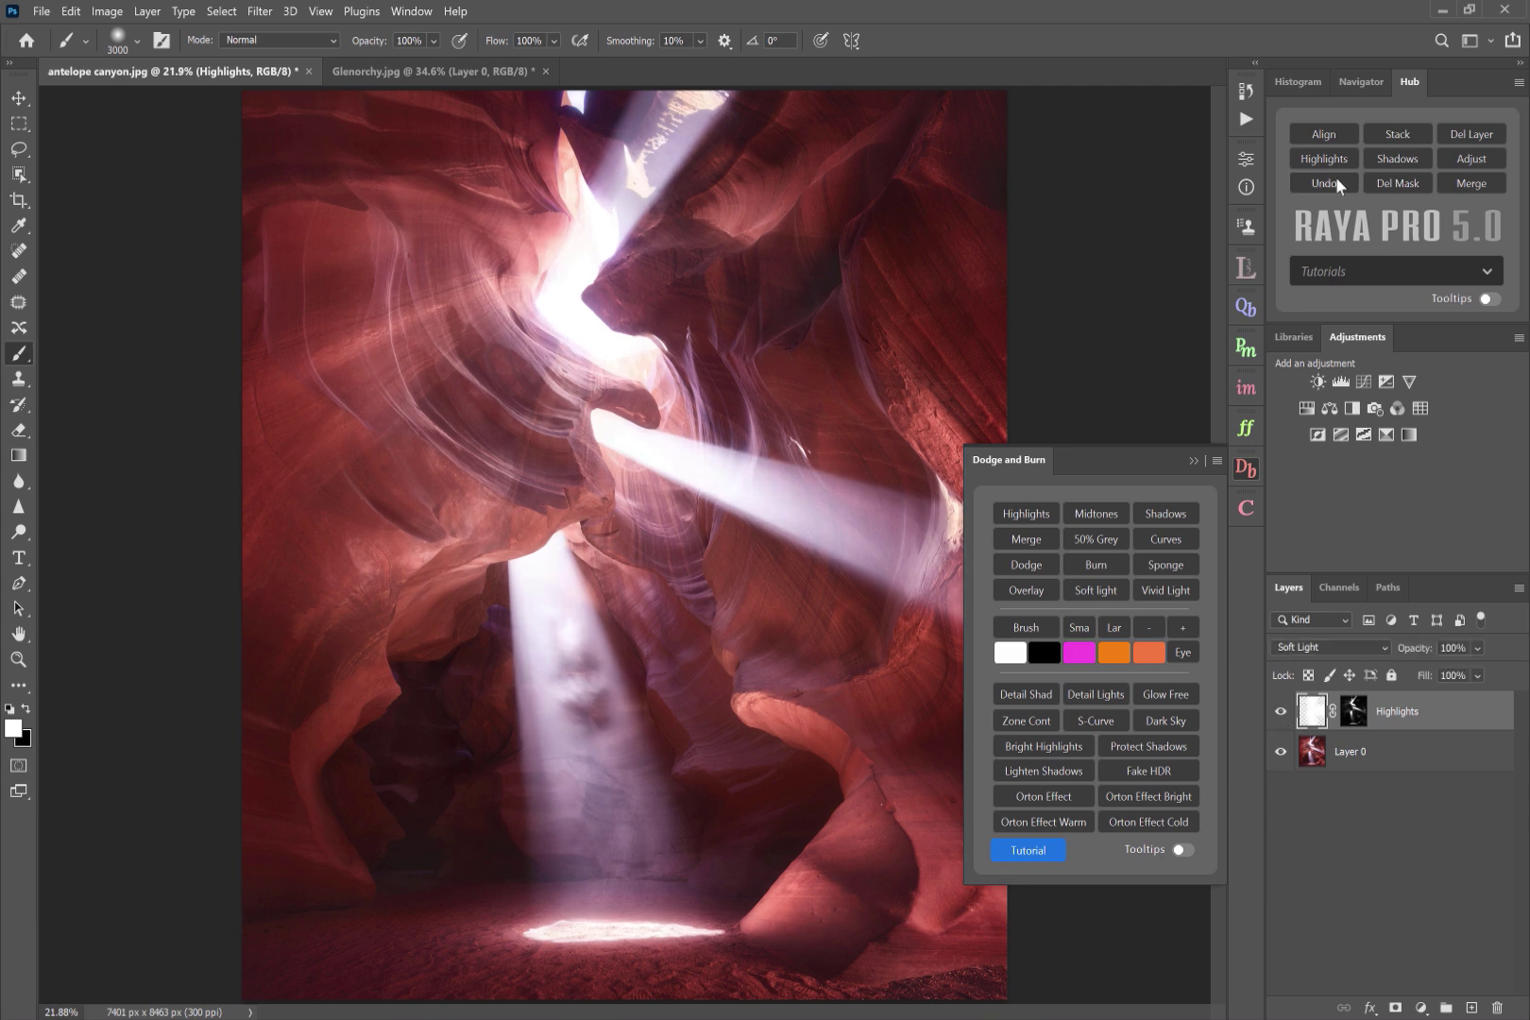
Step: Undo the white brush strokes on the Highlights layer
{"action": "left_click", "coordinate": [1335, 179]}
{"action": "left_click", "coordinate": [1336, 180]}
{"action": "left_click", "coordinate": [1336, 180]}
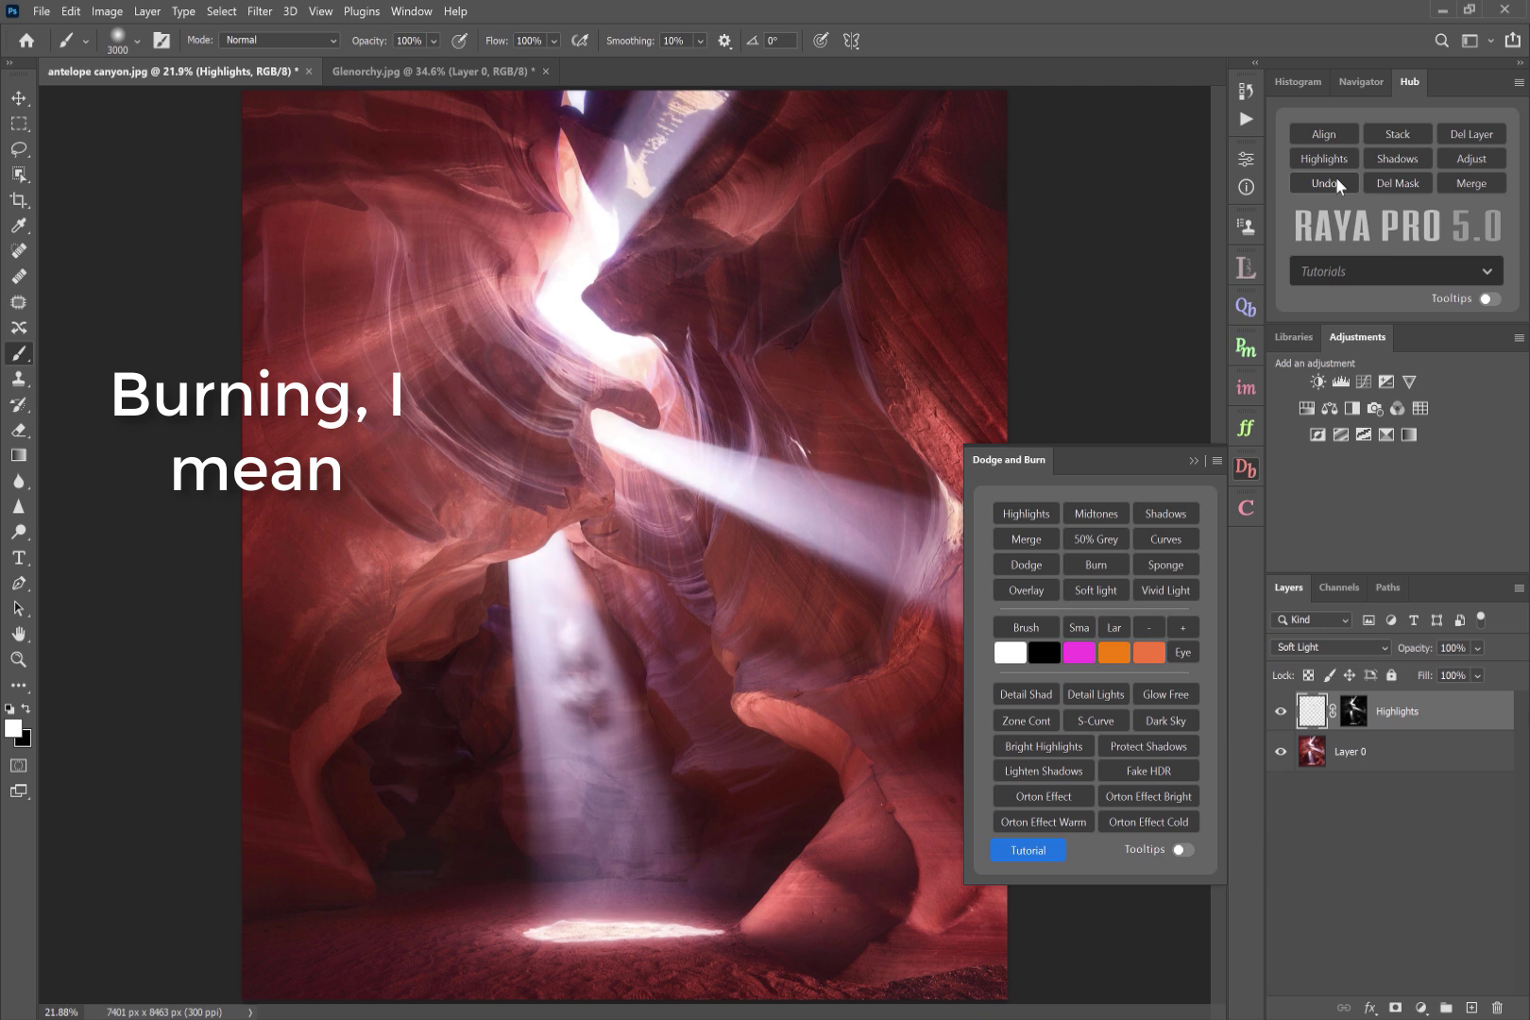
Step: Burn the highlights by painting in black over the light shafts and the bright patch on the canyon floor
{"action": "left_click", "coordinate": [1053, 651]}
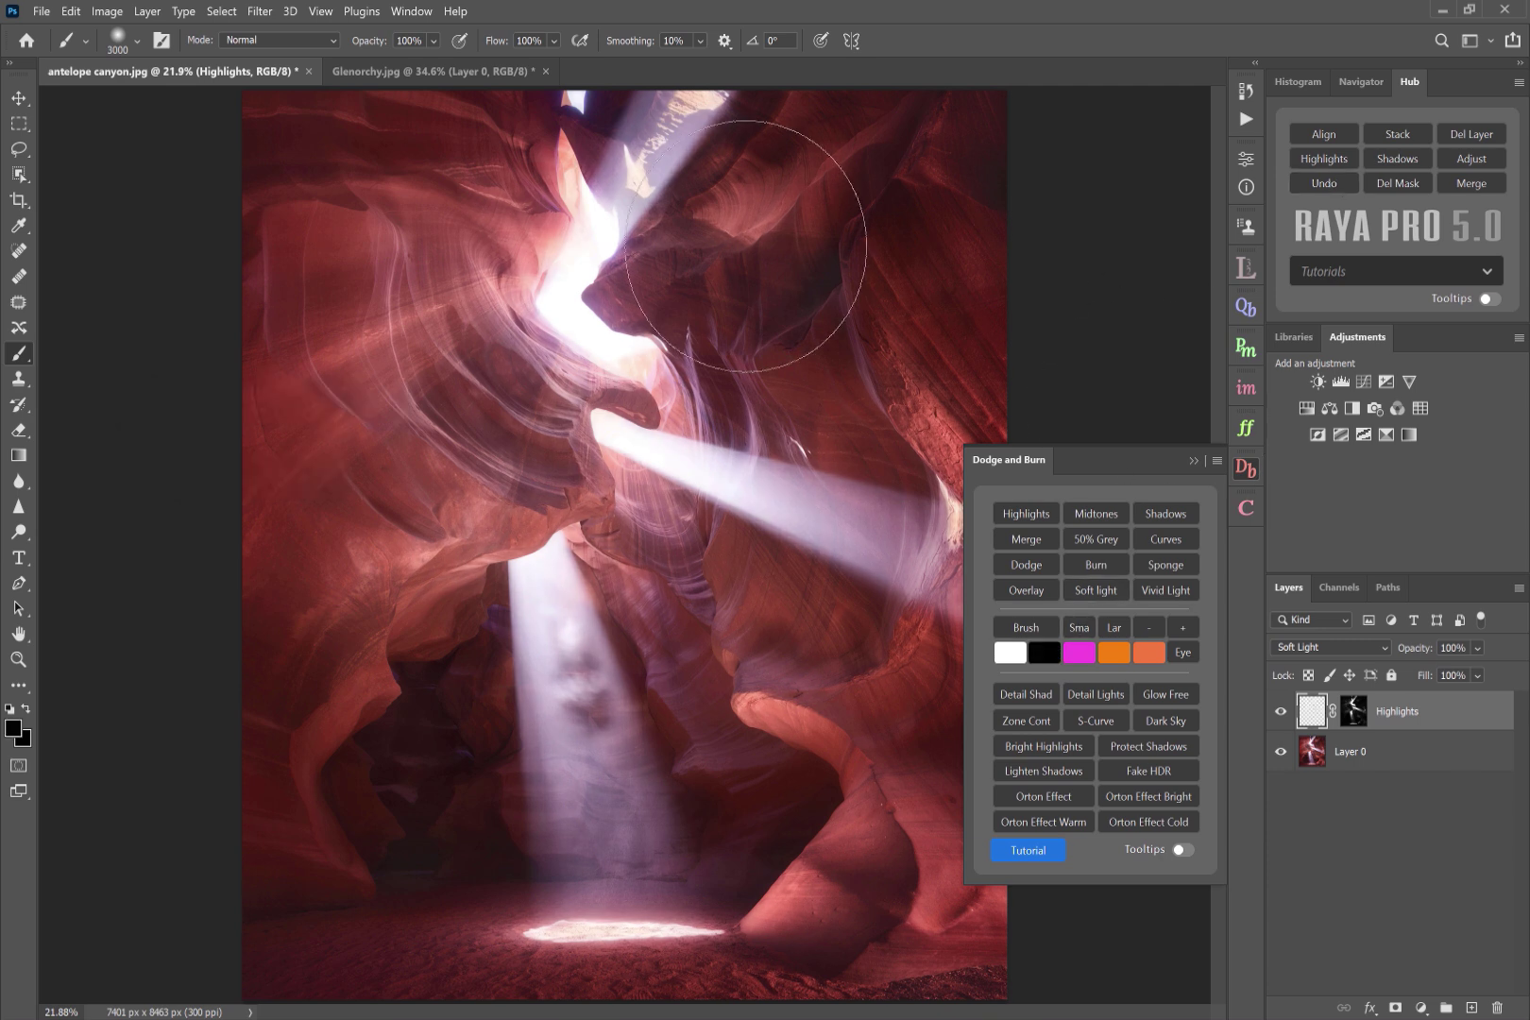
{"action": "mouse_move", "coordinate": [672, 124]}
{"action": "left_mouse_down"}
{"action": "mouse_move", "coordinate": [569, 255]}
{"action": "mouse_move", "coordinate": [580, 317]}
{"action": "mouse_move", "coordinate": [626, 353]}
{"action": "mouse_move", "coordinate": [690, 465]}
{"action": "mouse_move", "coordinate": [941, 549]}
{"action": "mouse_move", "coordinate": [765, 637]}
{"action": "left_mouse_up"}
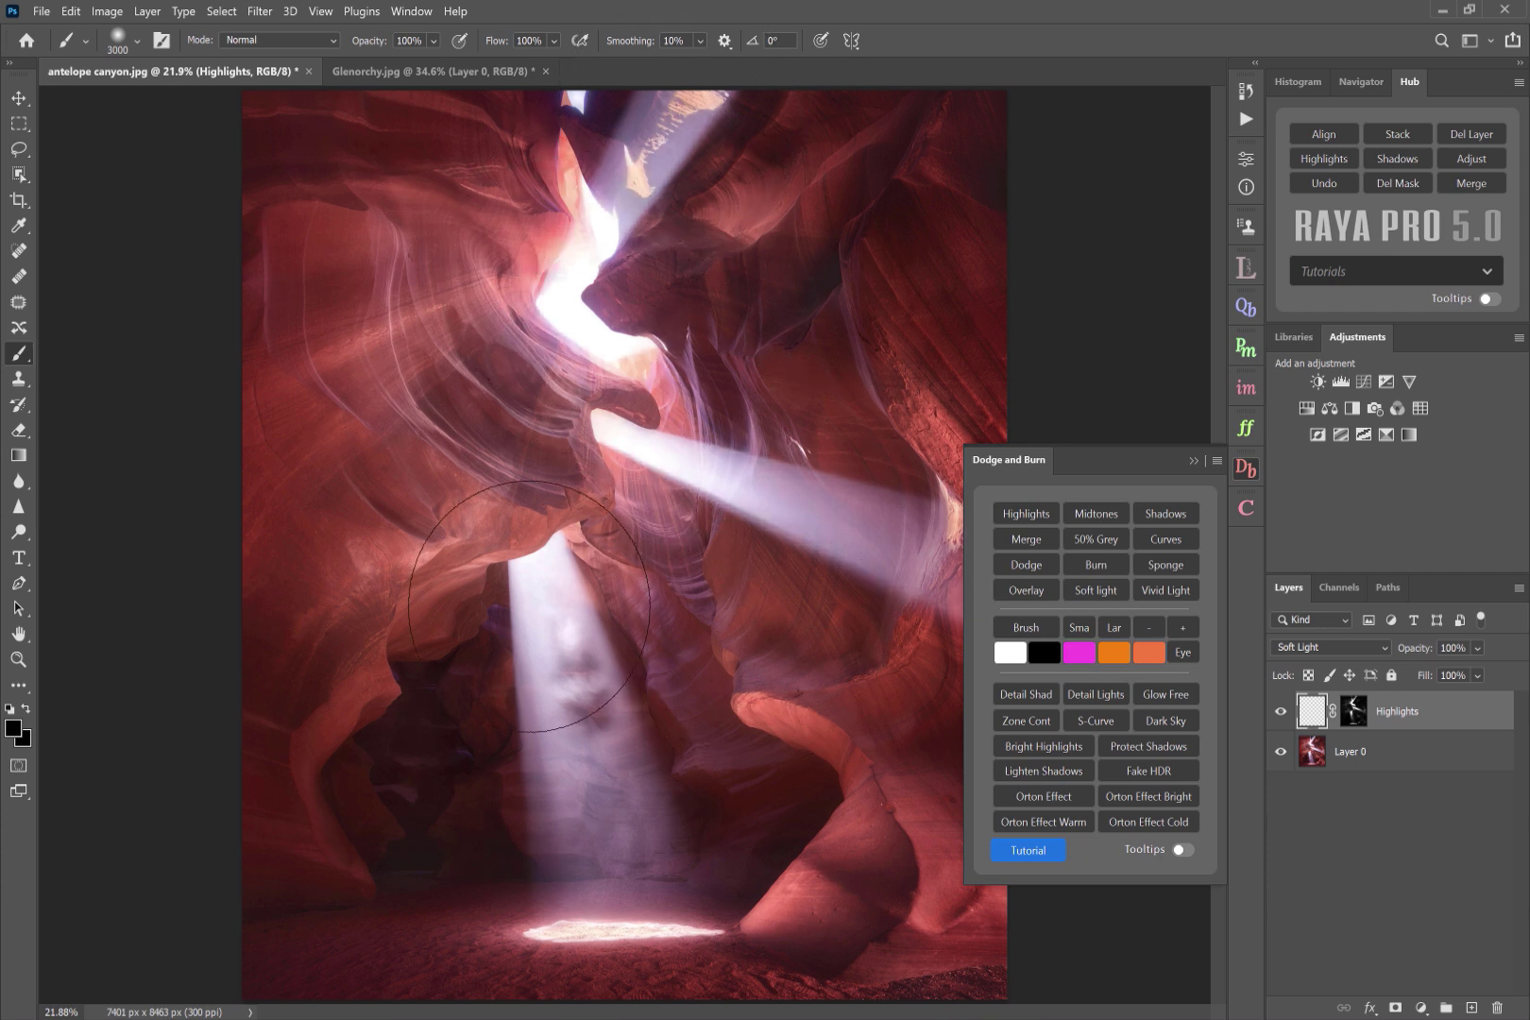
{"action": "left_click_drag", "start_coordinate": [537, 607], "coordinate": [603, 730]}
{"action": "left_click", "coordinate": [632, 920]}
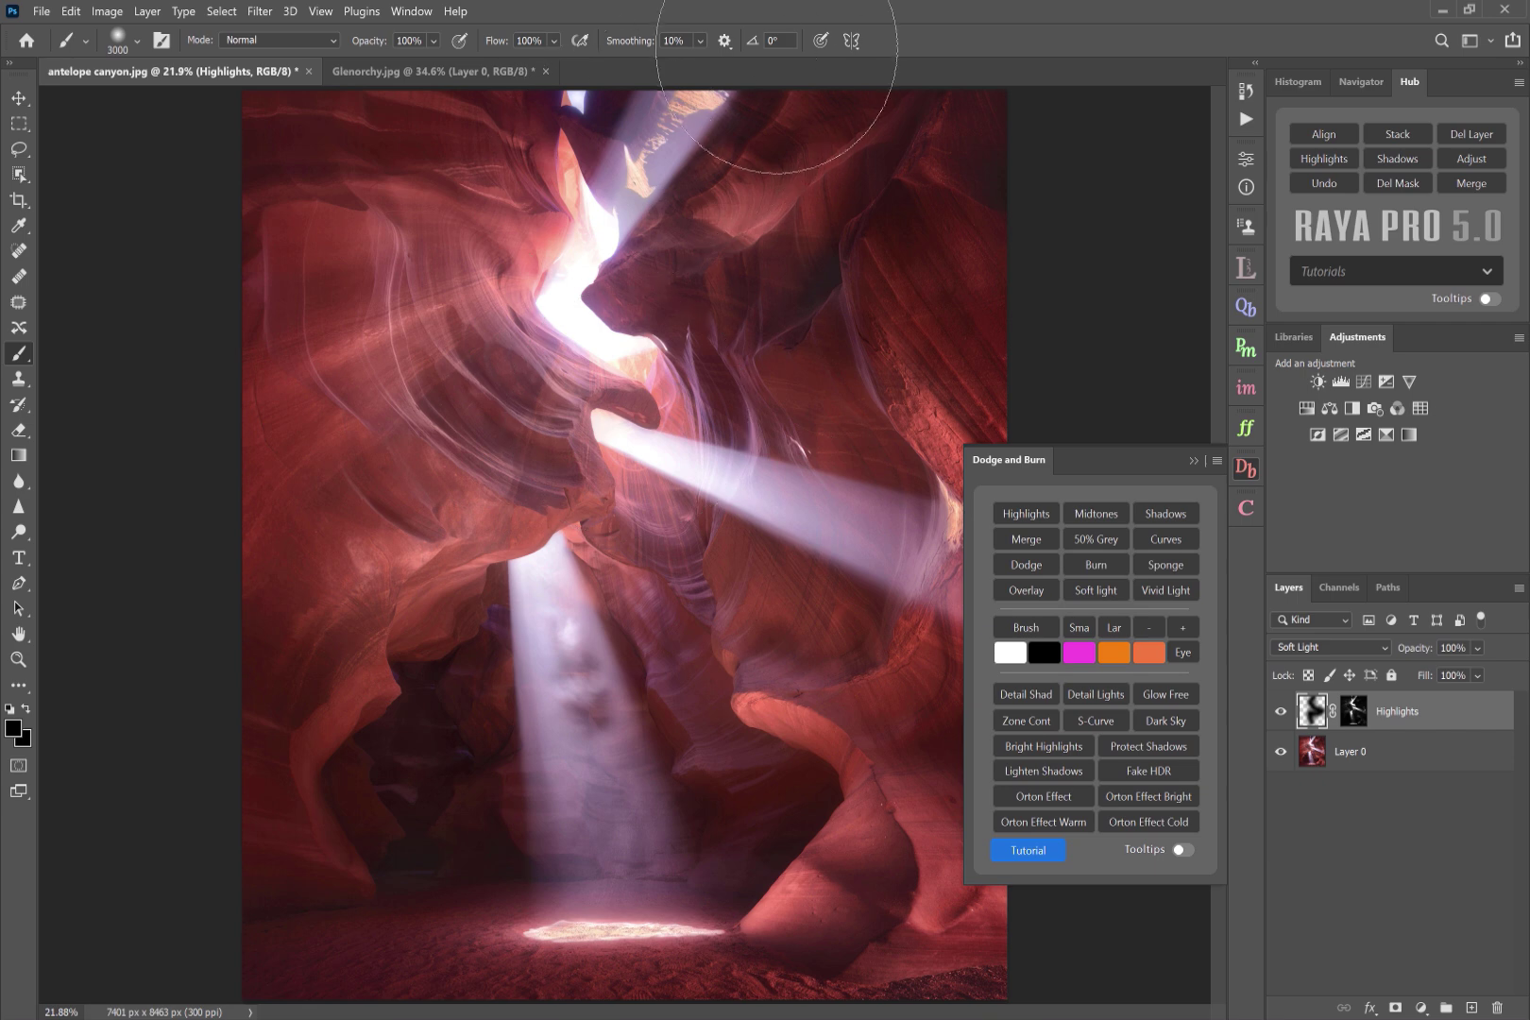
Step: Compare the image with and without the burned Highlights layer, and delete that layer
{"action": "left_click", "coordinate": [1281, 711]}
{"action": "left_click", "coordinate": [1281, 711]}
{"action": "left_click", "coordinate": [1280, 711]}
{"action": "left_click", "coordinate": [1281, 713]}
{"action": "left_click", "coordinate": [1281, 713]}
{"action": "left_click", "coordinate": [1281, 713]}
{"action": "left_click", "coordinate": [1281, 713]}
{"action": "left_click", "coordinate": [1280, 713]}
{"action": "left_click", "coordinate": [1281, 713]}
{"action": "left_click", "coordinate": [1280, 713]}
{"action": "left_click", "coordinate": [1280, 713]}
{"action": "left_click", "coordinate": [1281, 713]}
{"action": "left_click", "coordinate": [1471, 134]}
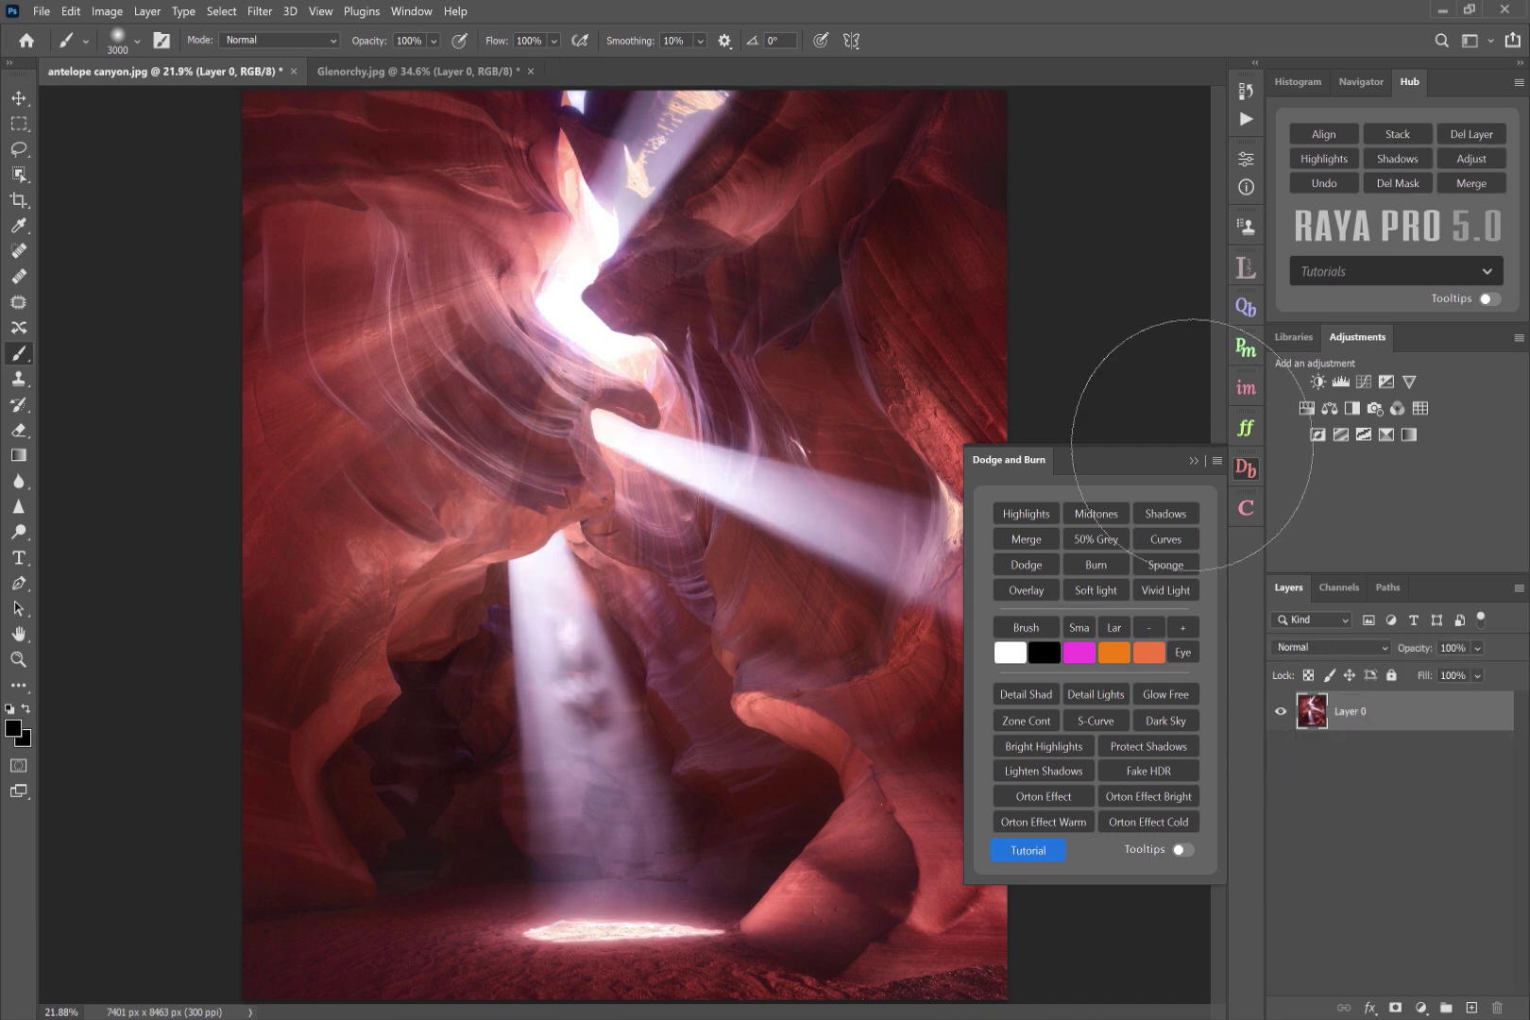
Step: Create a Midtones dodge-and-burn layer and tighten its mask in Levels with black input 90 and white input 212
{"action": "left_click", "coordinate": [1104, 515]}
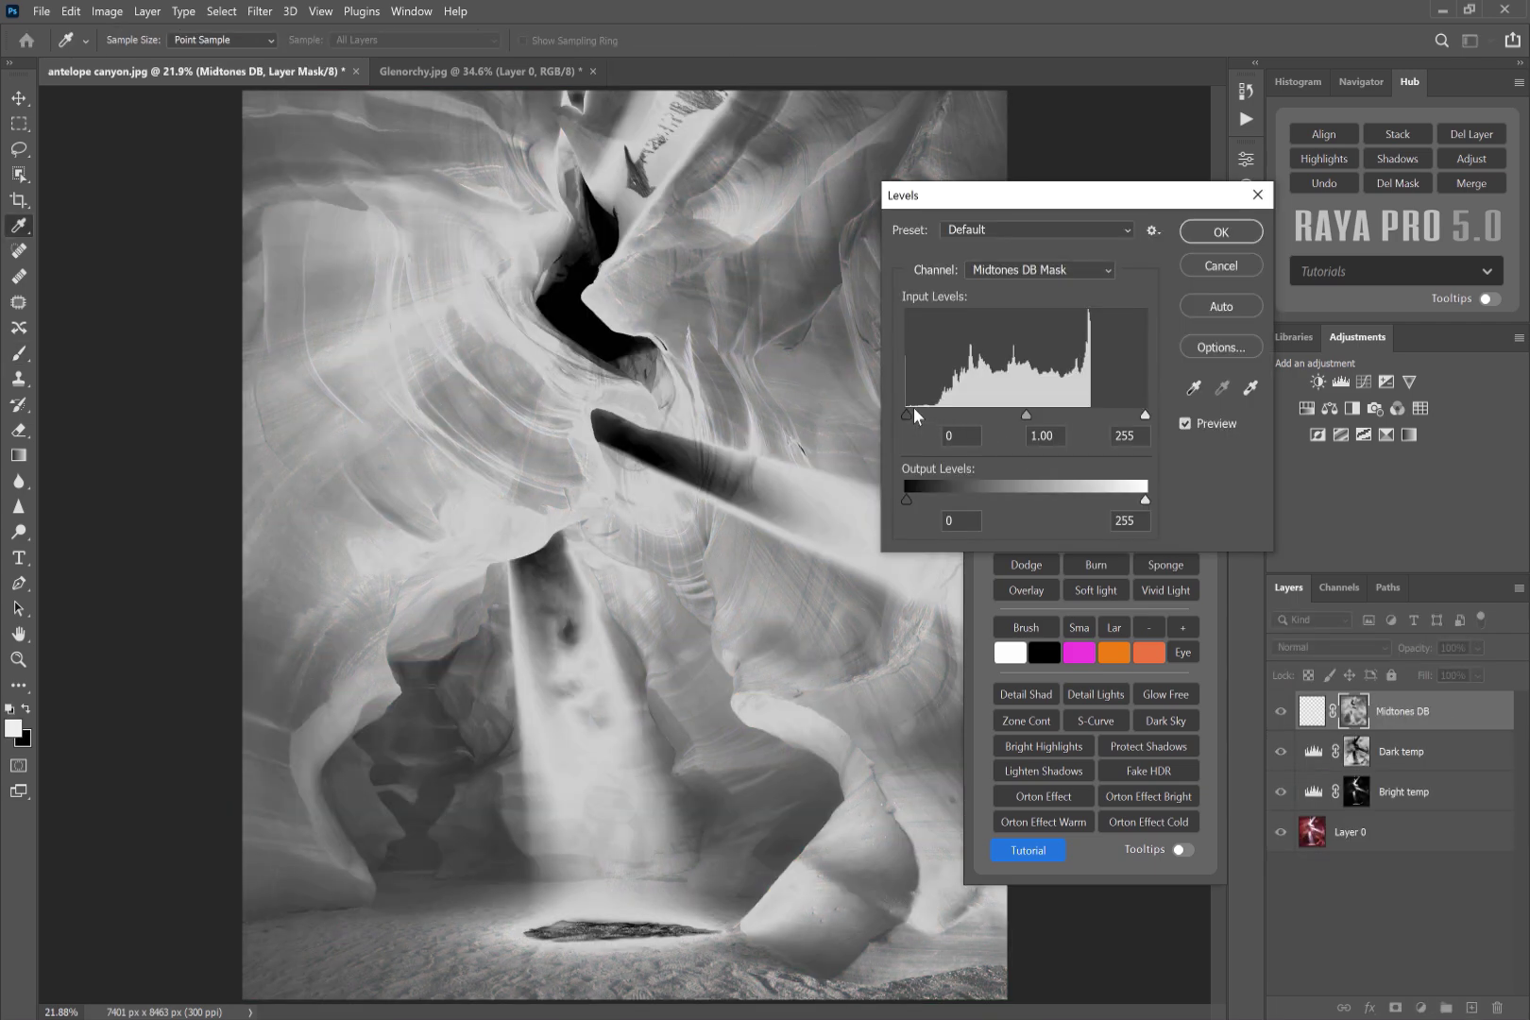
{"action": "left_click_drag", "start_coordinate": [905, 411], "coordinate": [990, 416]}
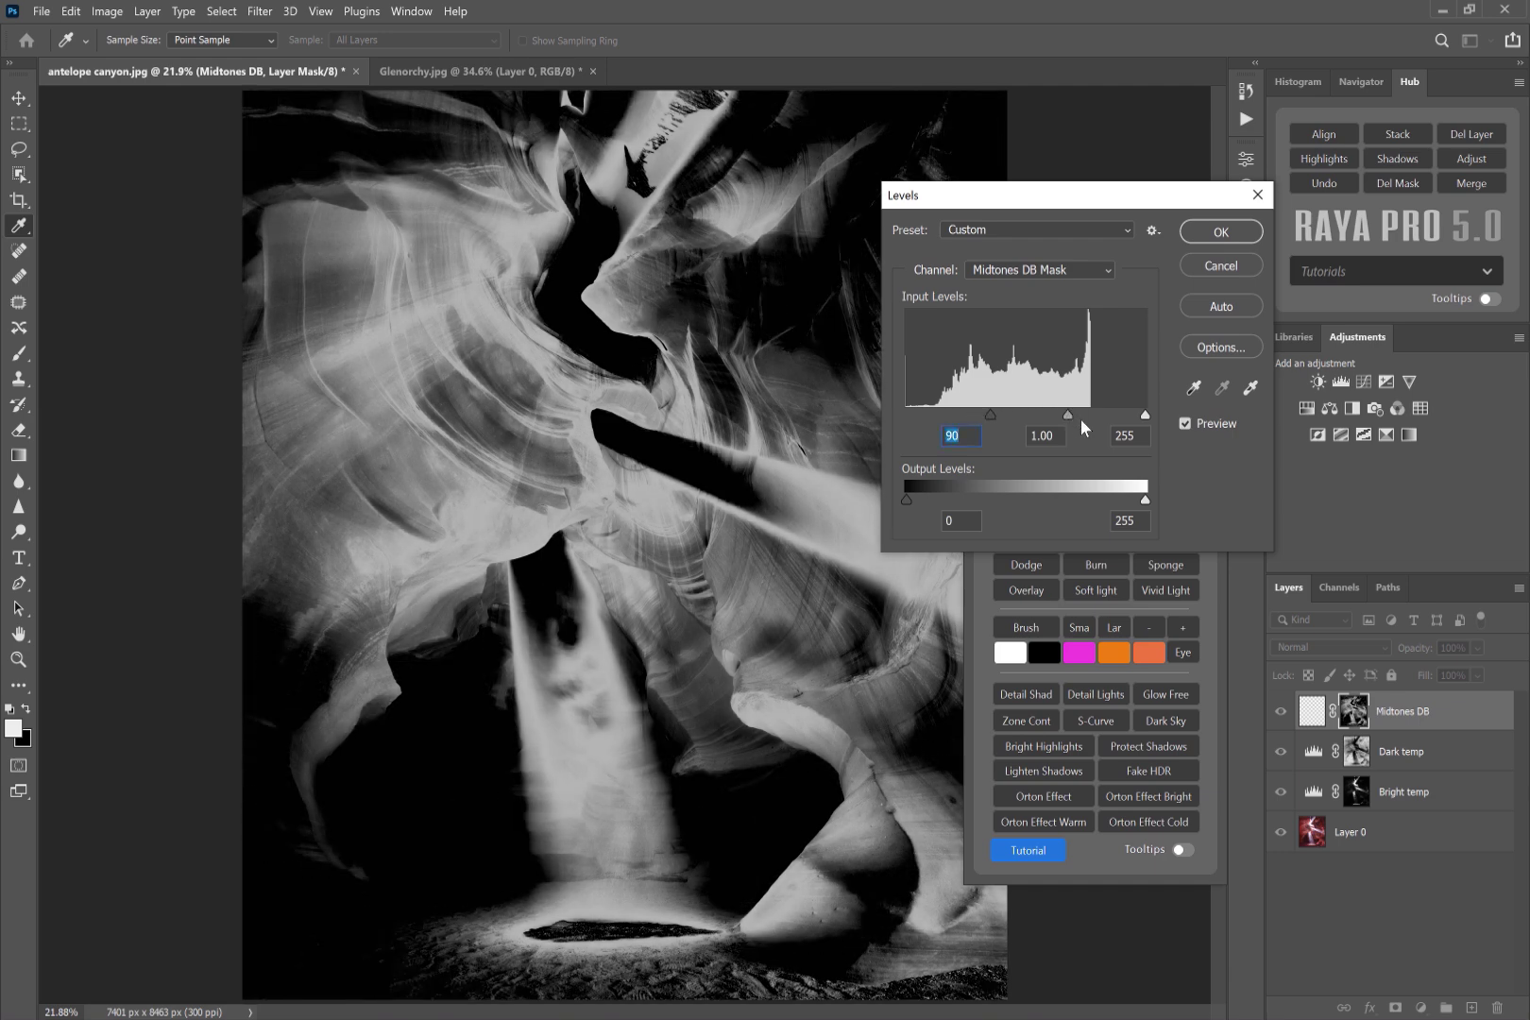
{"action": "left_click_drag", "start_coordinate": [1145, 415], "coordinate": [1107, 421]}
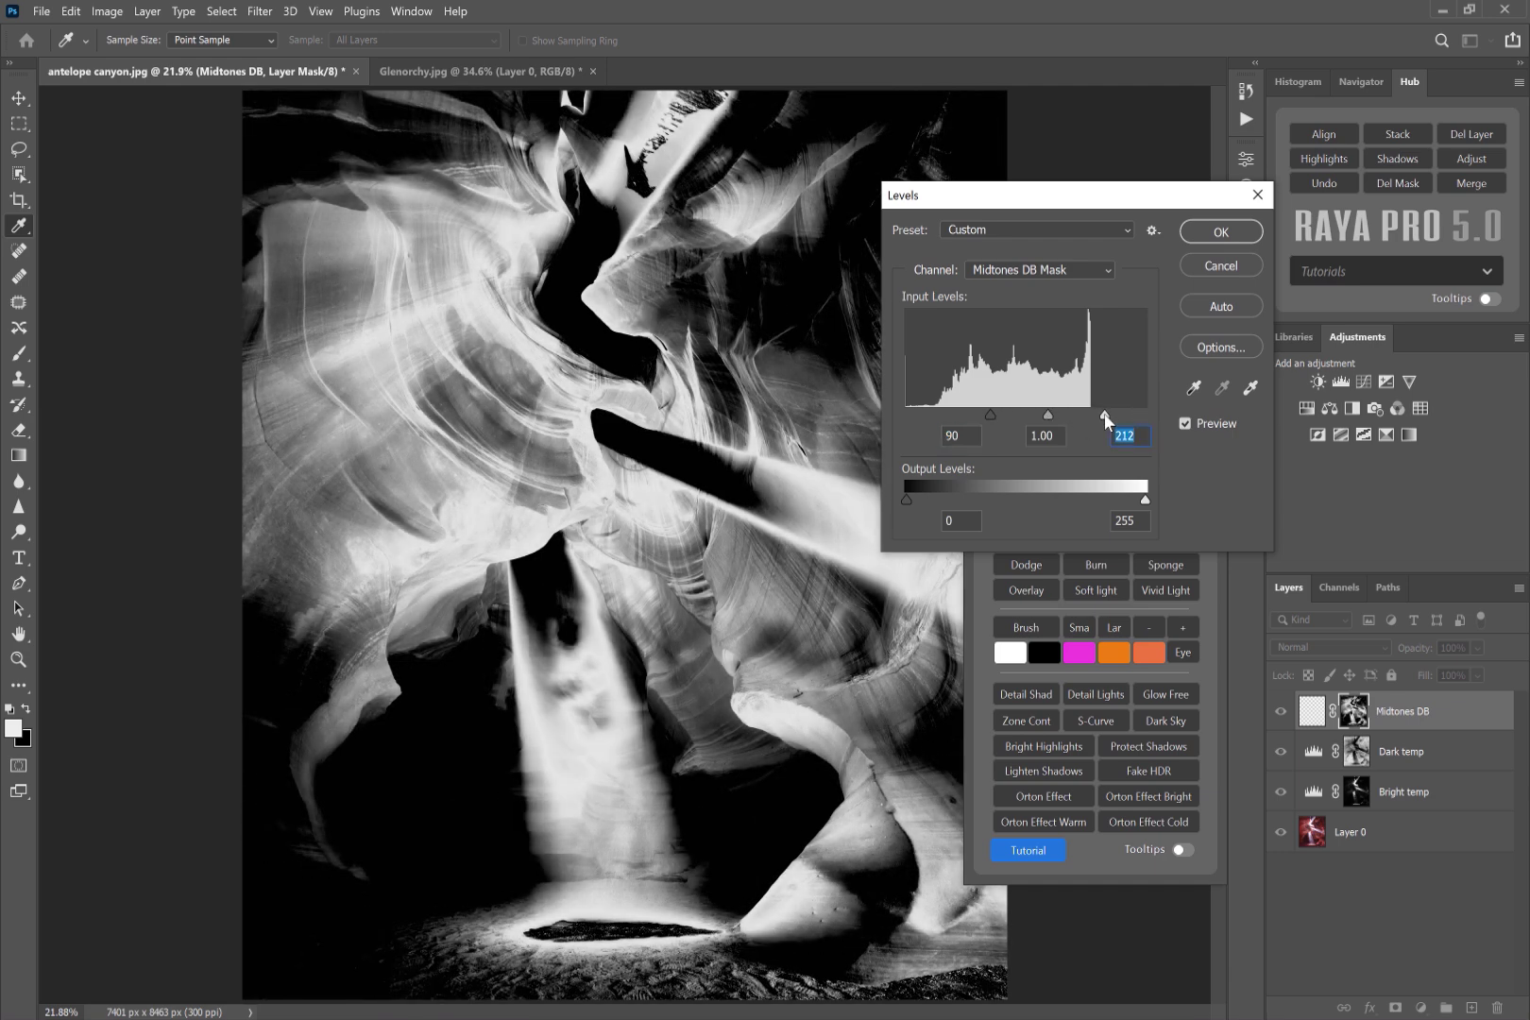
{"action": "left_click", "coordinate": [1208, 233]}
Step: Dodge the canyon walls by painting white on the midtones layer with the brush at 40% opacity
{"action": "left_click", "coordinate": [1011, 653]}
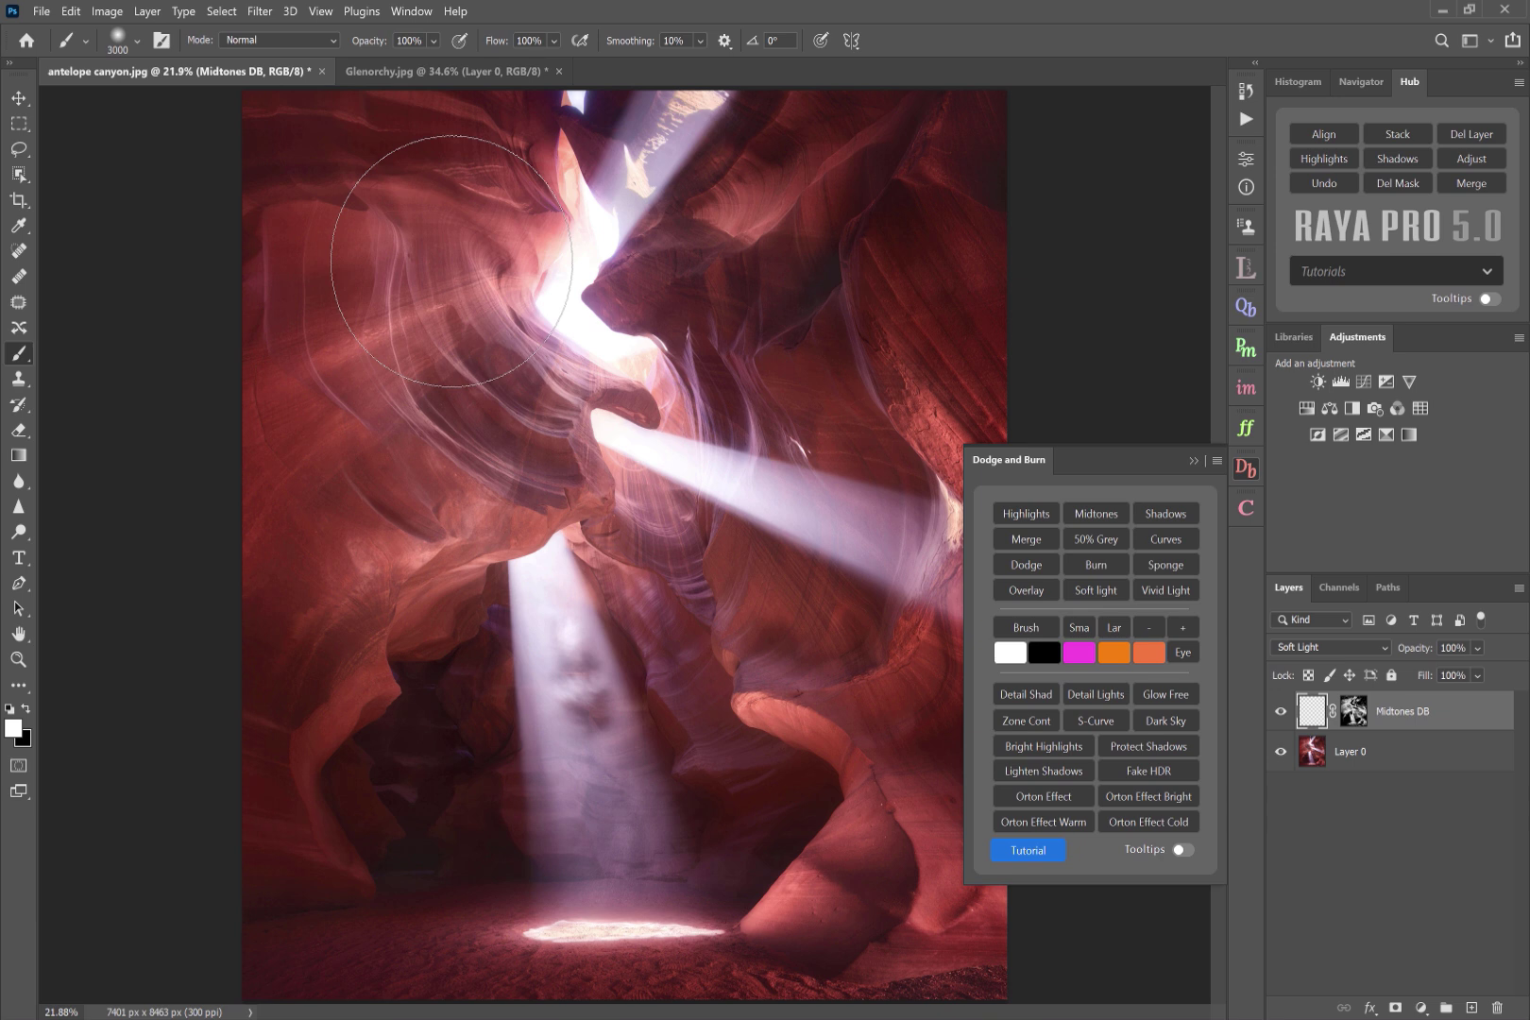
{"action": "left_click_drag", "start_coordinate": [414, 39], "coordinate": [344, 39]}
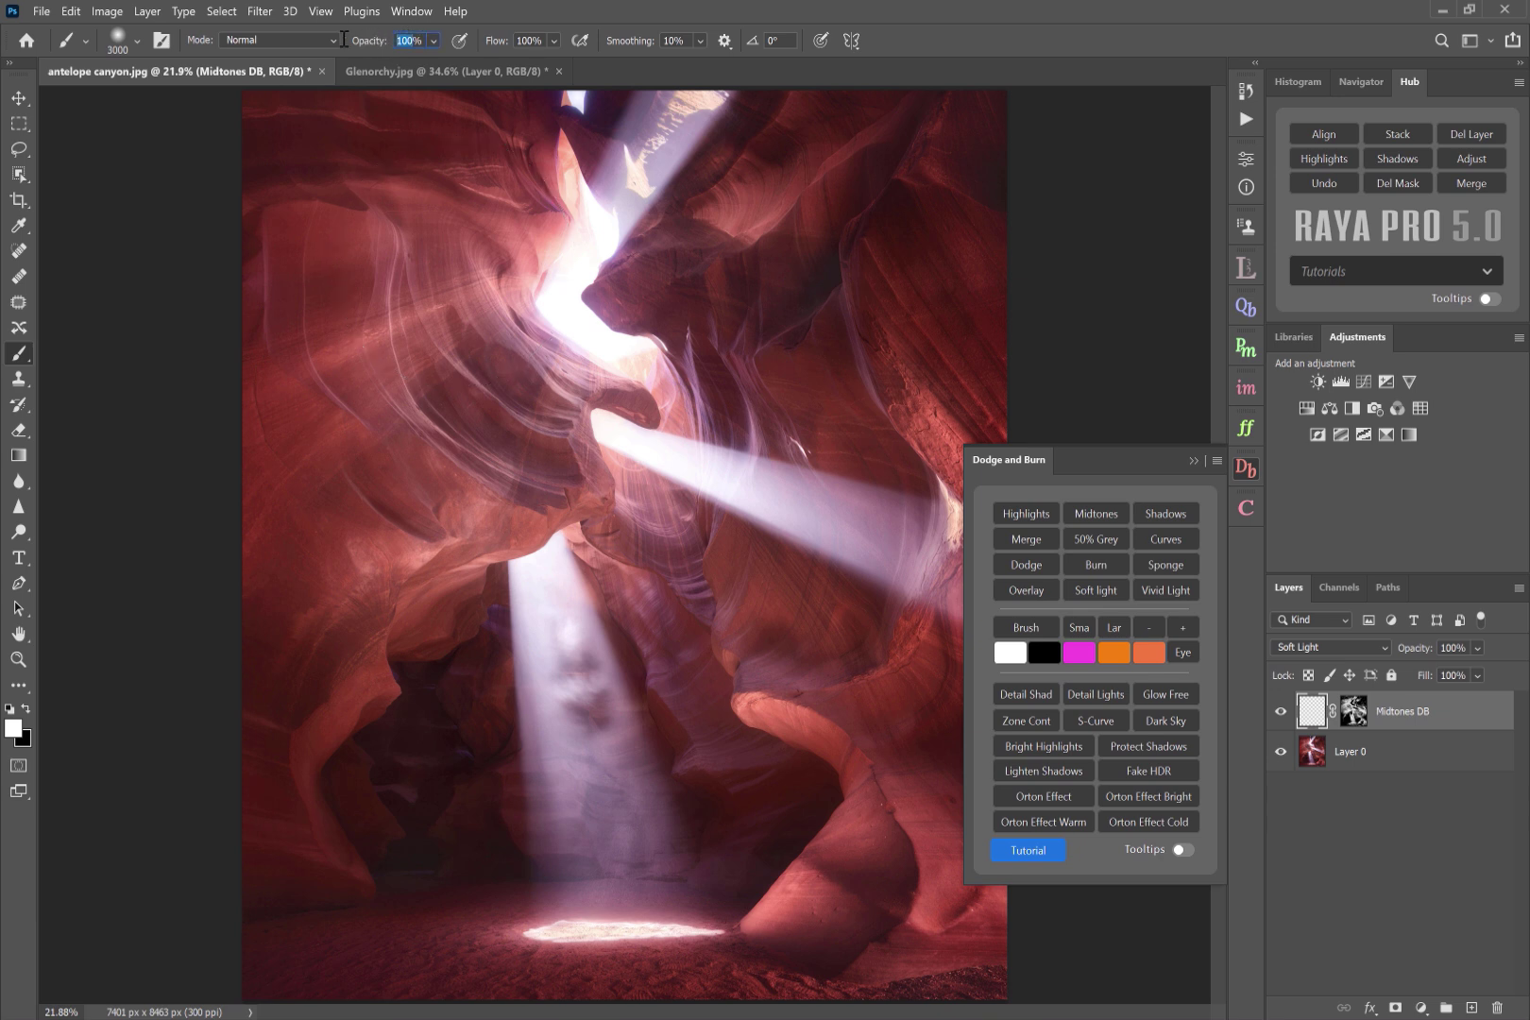
{"action": "type", "text": "40"}
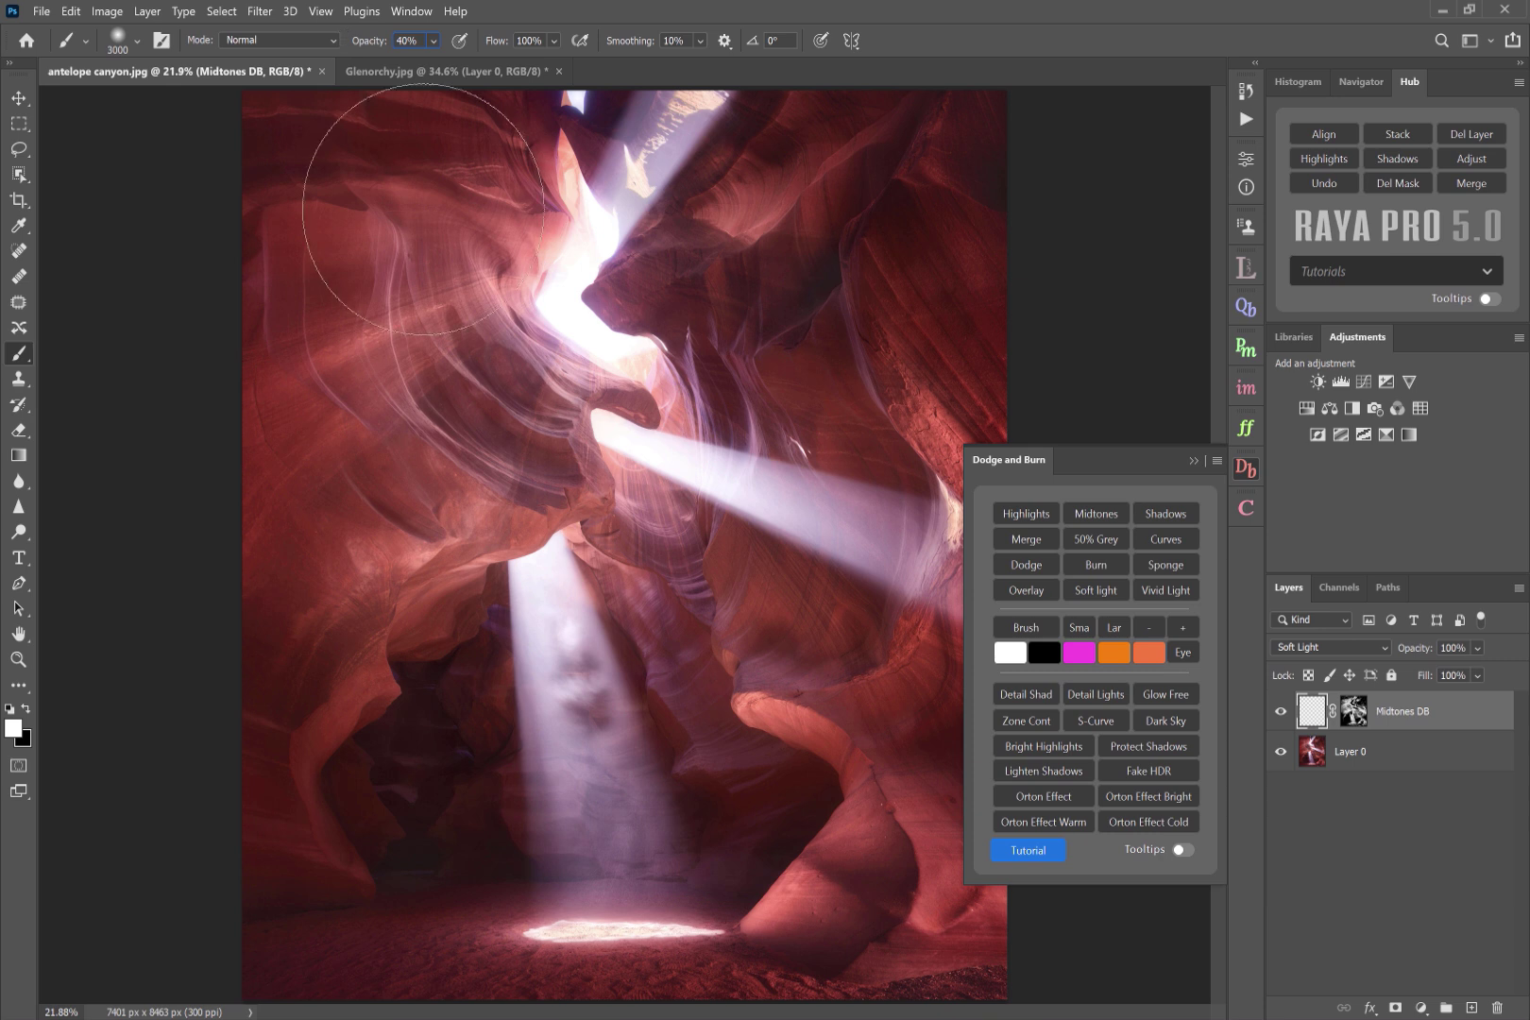
{"action": "mouse_move", "coordinate": [777, 316]}
{"action": "left_mouse_down"}
{"action": "mouse_move", "coordinate": [921, 185]}
{"action": "mouse_move", "coordinate": [921, 230]}
{"action": "mouse_move", "coordinate": [1013, 435]}
{"action": "left_mouse_up"}
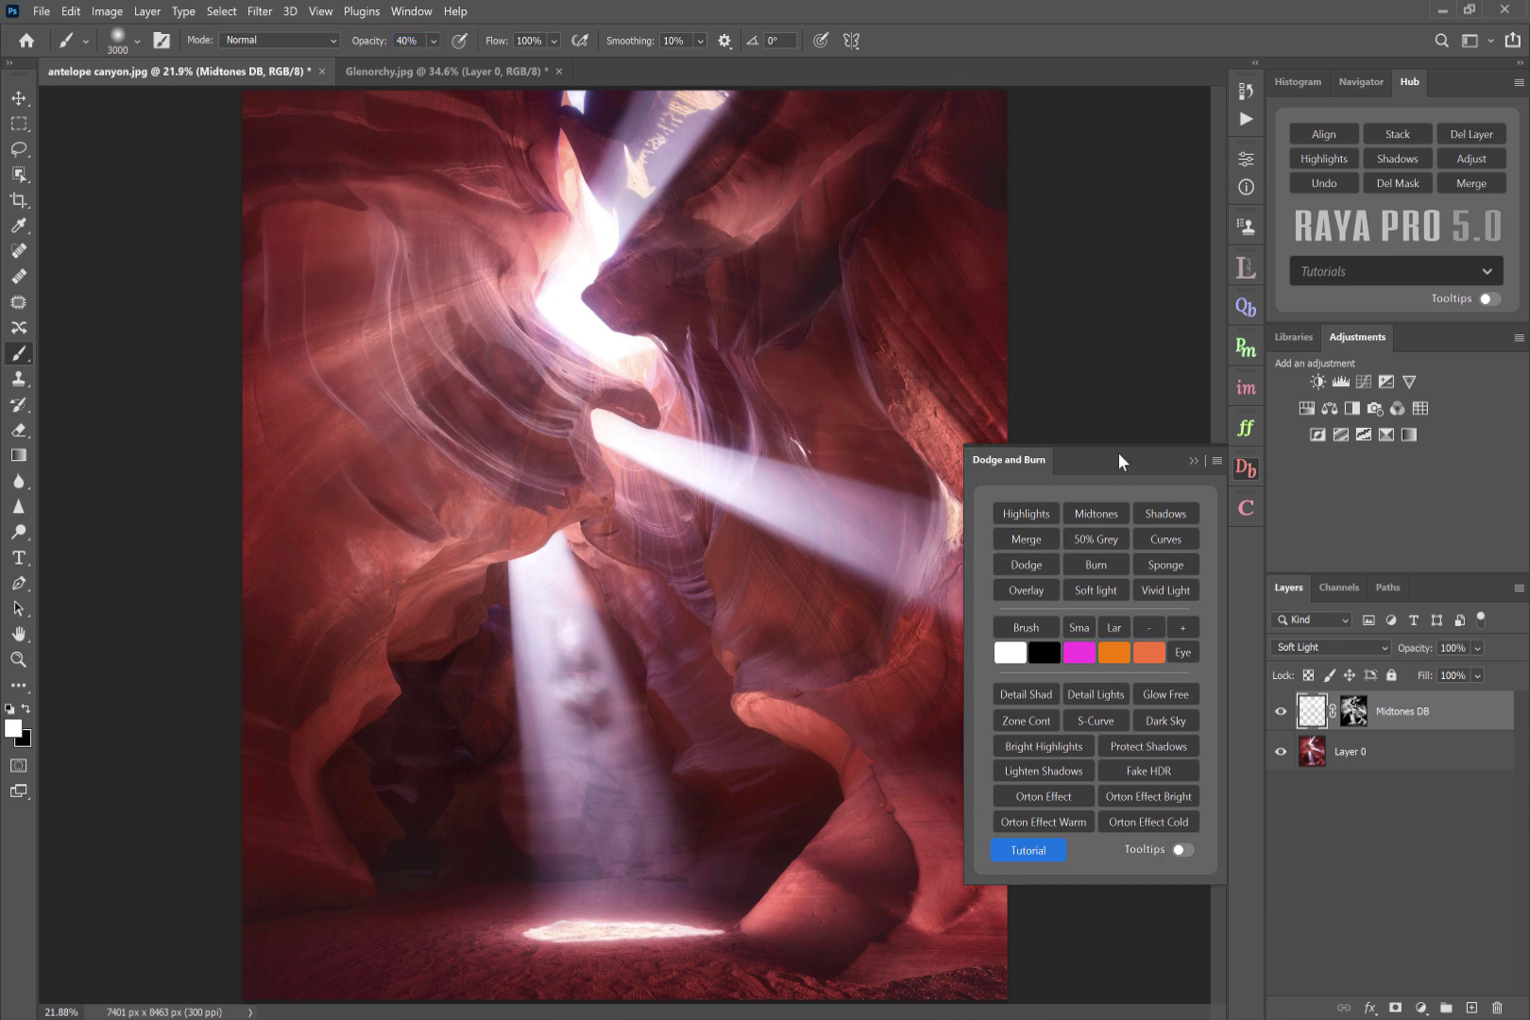
{"action": "left_click", "coordinate": [1193, 462]}
{"action": "left_click", "coordinate": [381, 567]}
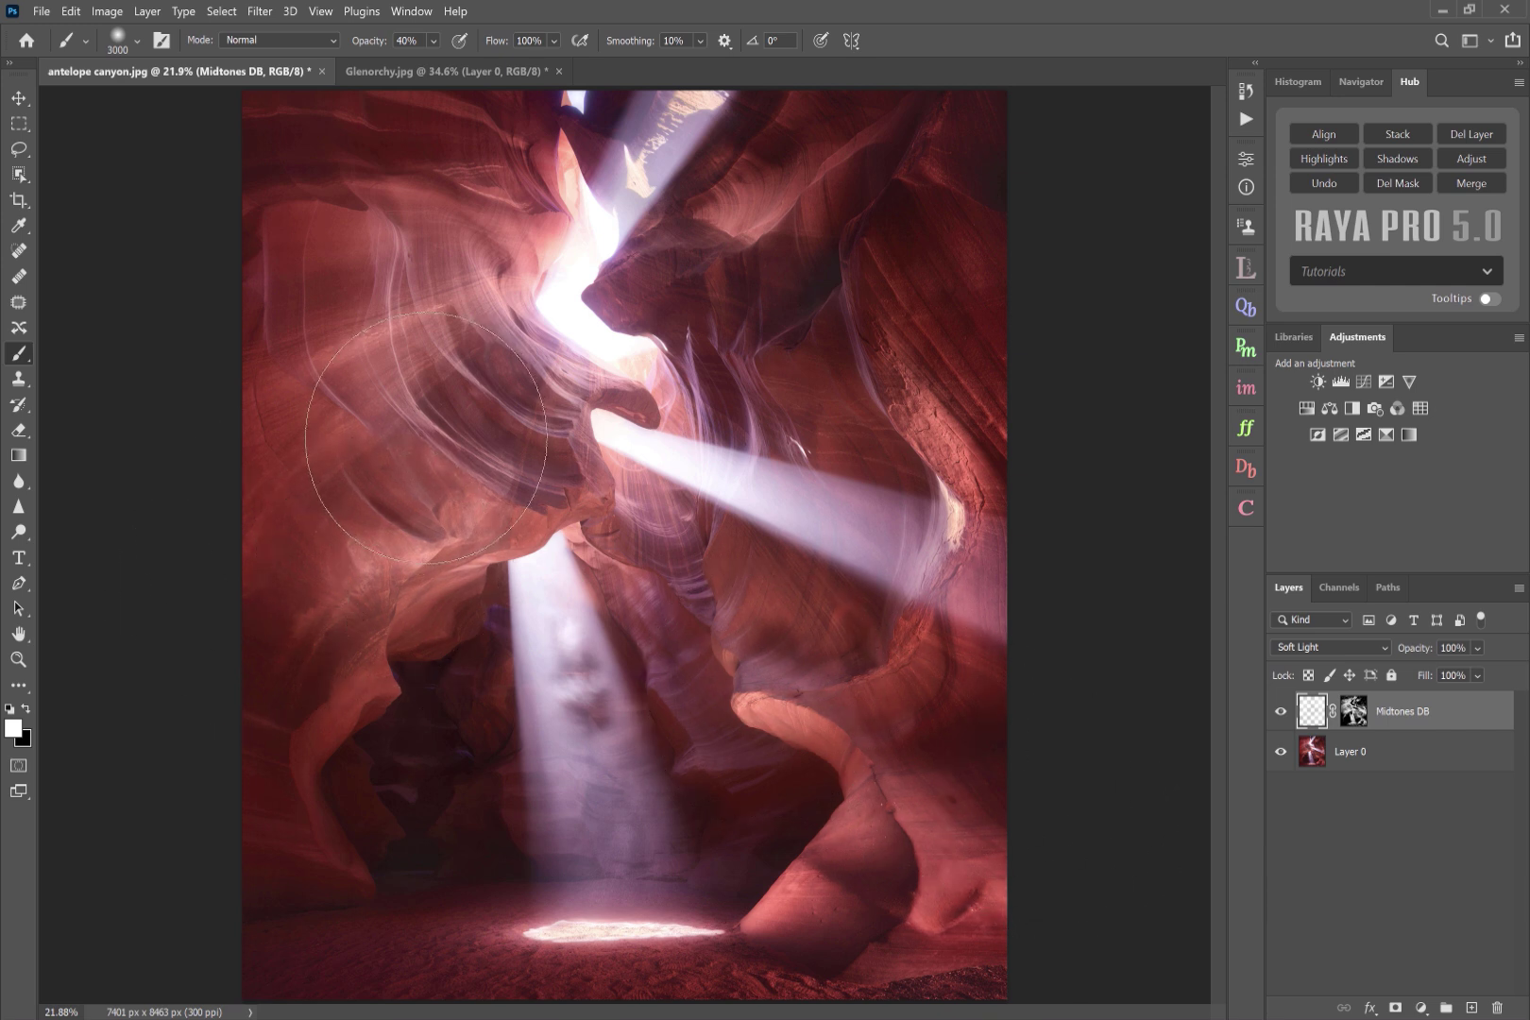
{"action": "left_click", "coordinate": [595, 278]}
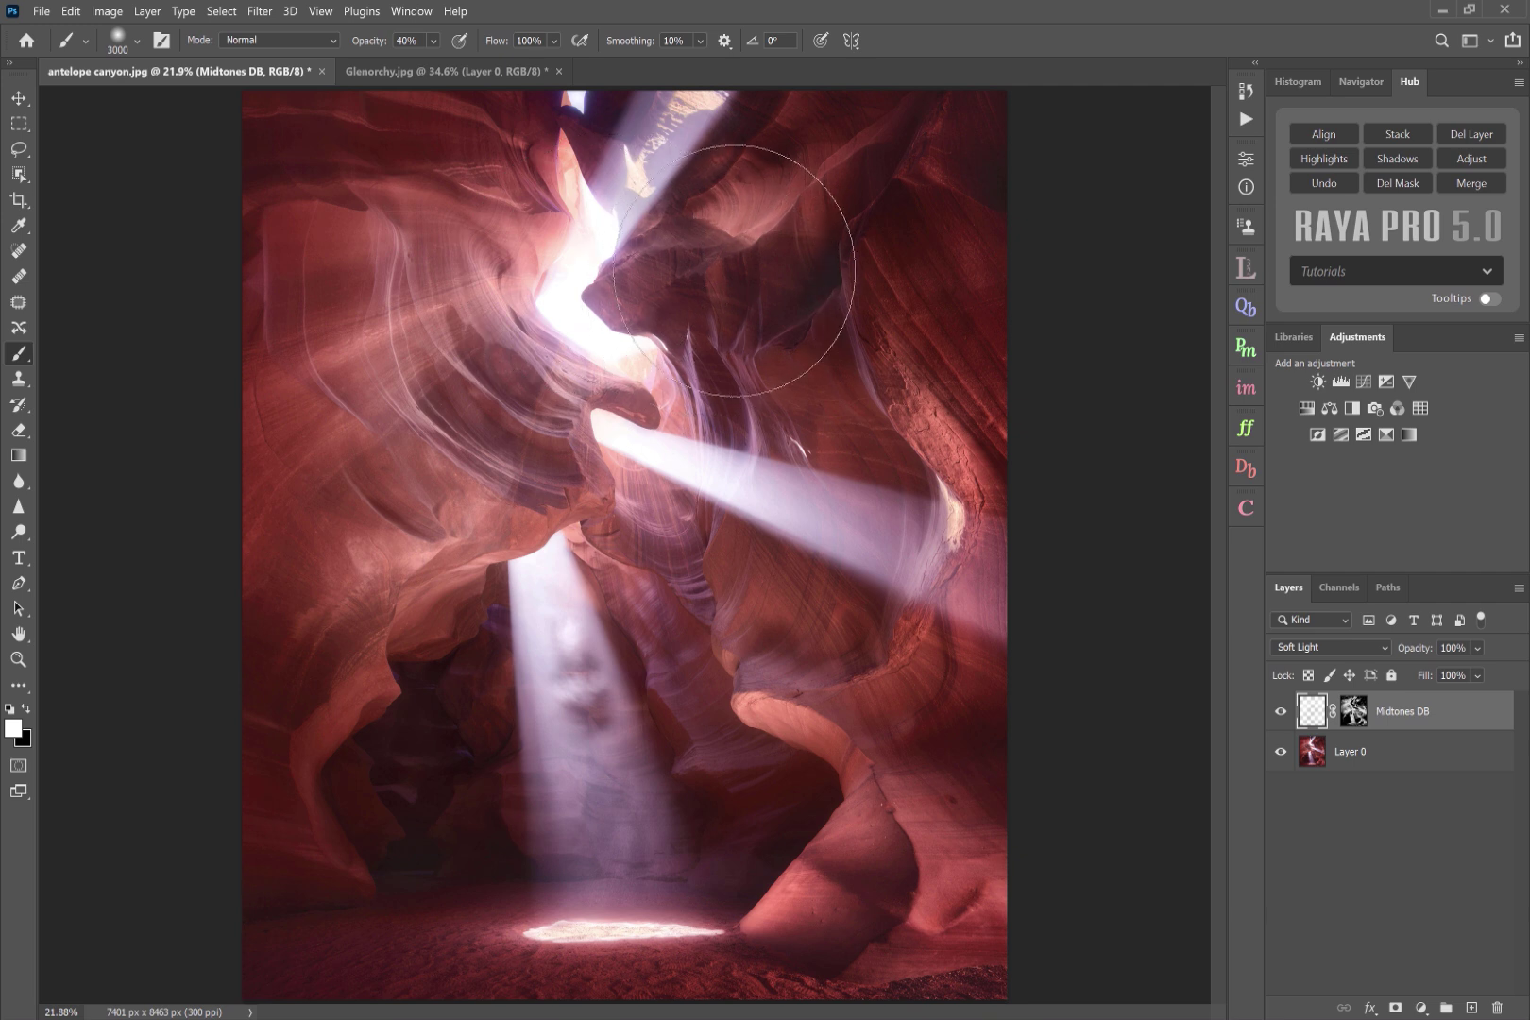
Step: Compare the image with the midtones layer hidden and shown to examine the dodging
{"action": "left_click", "coordinate": [1281, 711]}
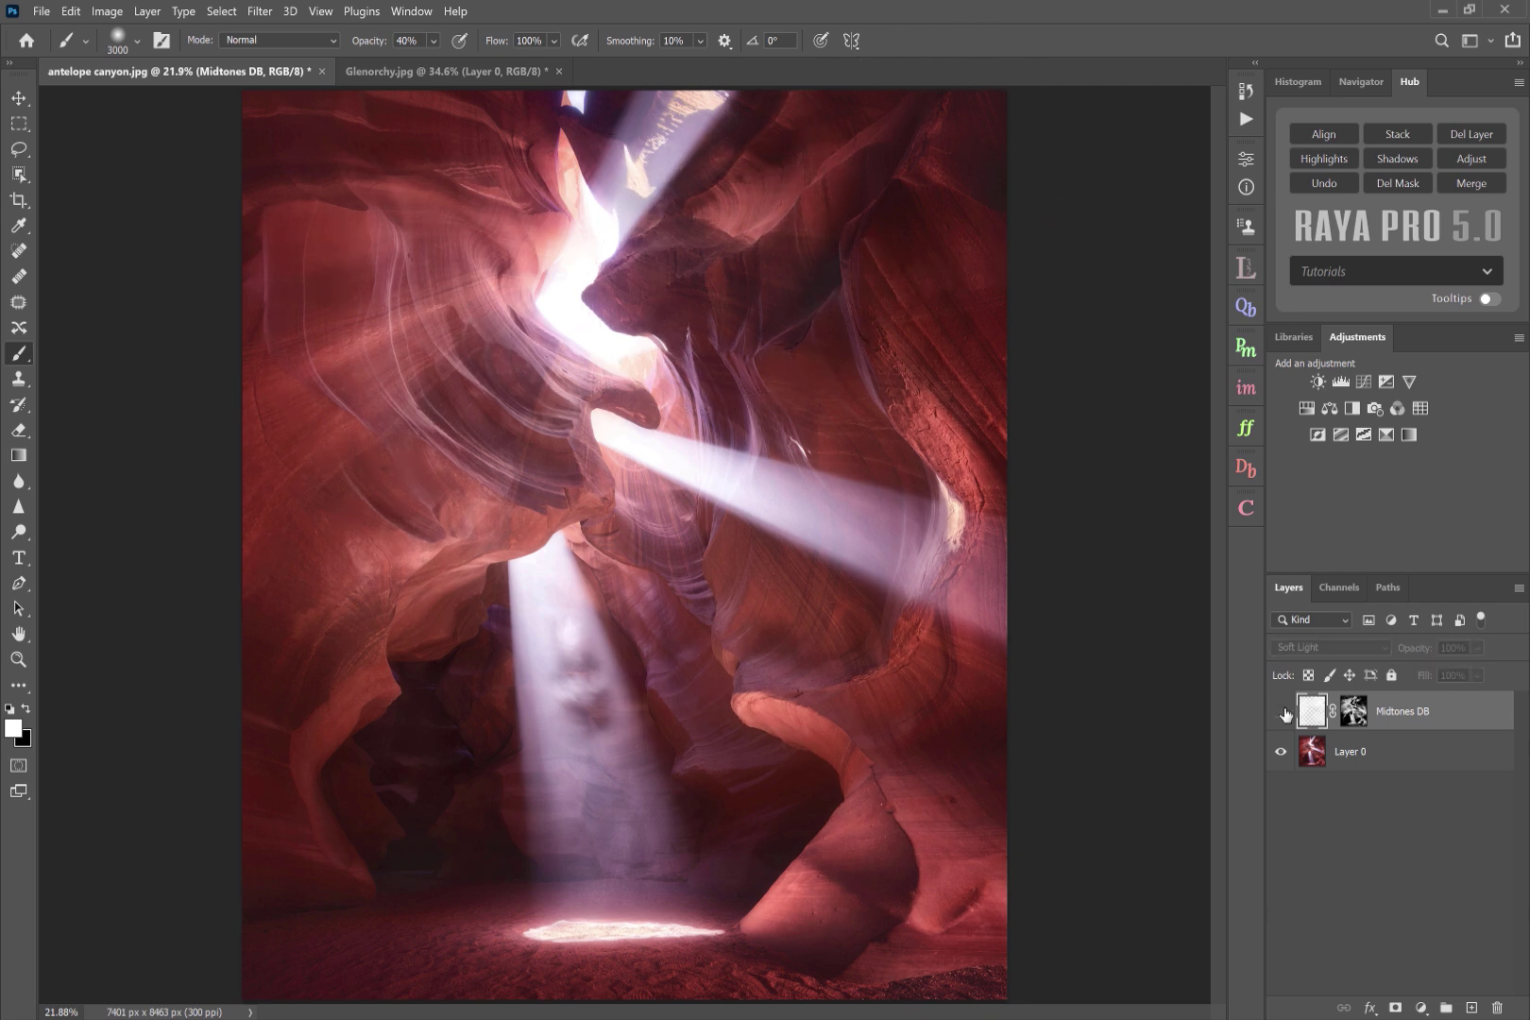
{"action": "left_click", "coordinate": [1281, 711]}
{"action": "left_click", "coordinate": [1281, 711]}
{"action": "left_click", "coordinate": [1281, 712]}
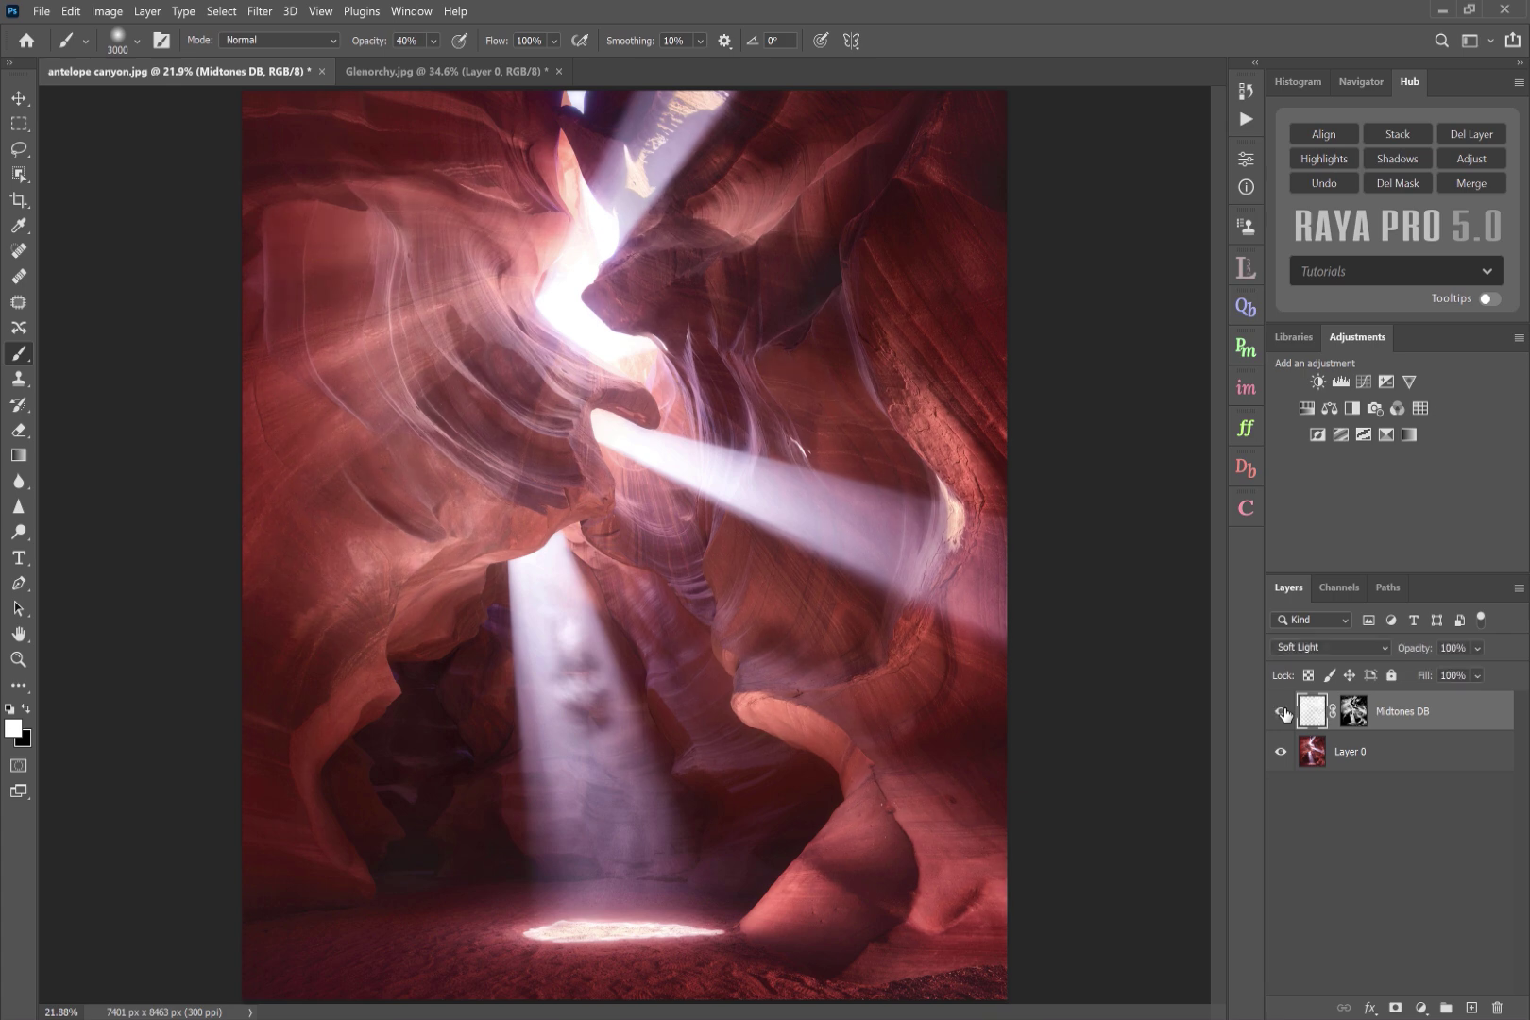
Step: Try Vivid Light on the midtones layer, settle on the Overlay blend mode, and set the layer's opacity to 31%
{"action": "left_click", "coordinate": [1245, 470]}
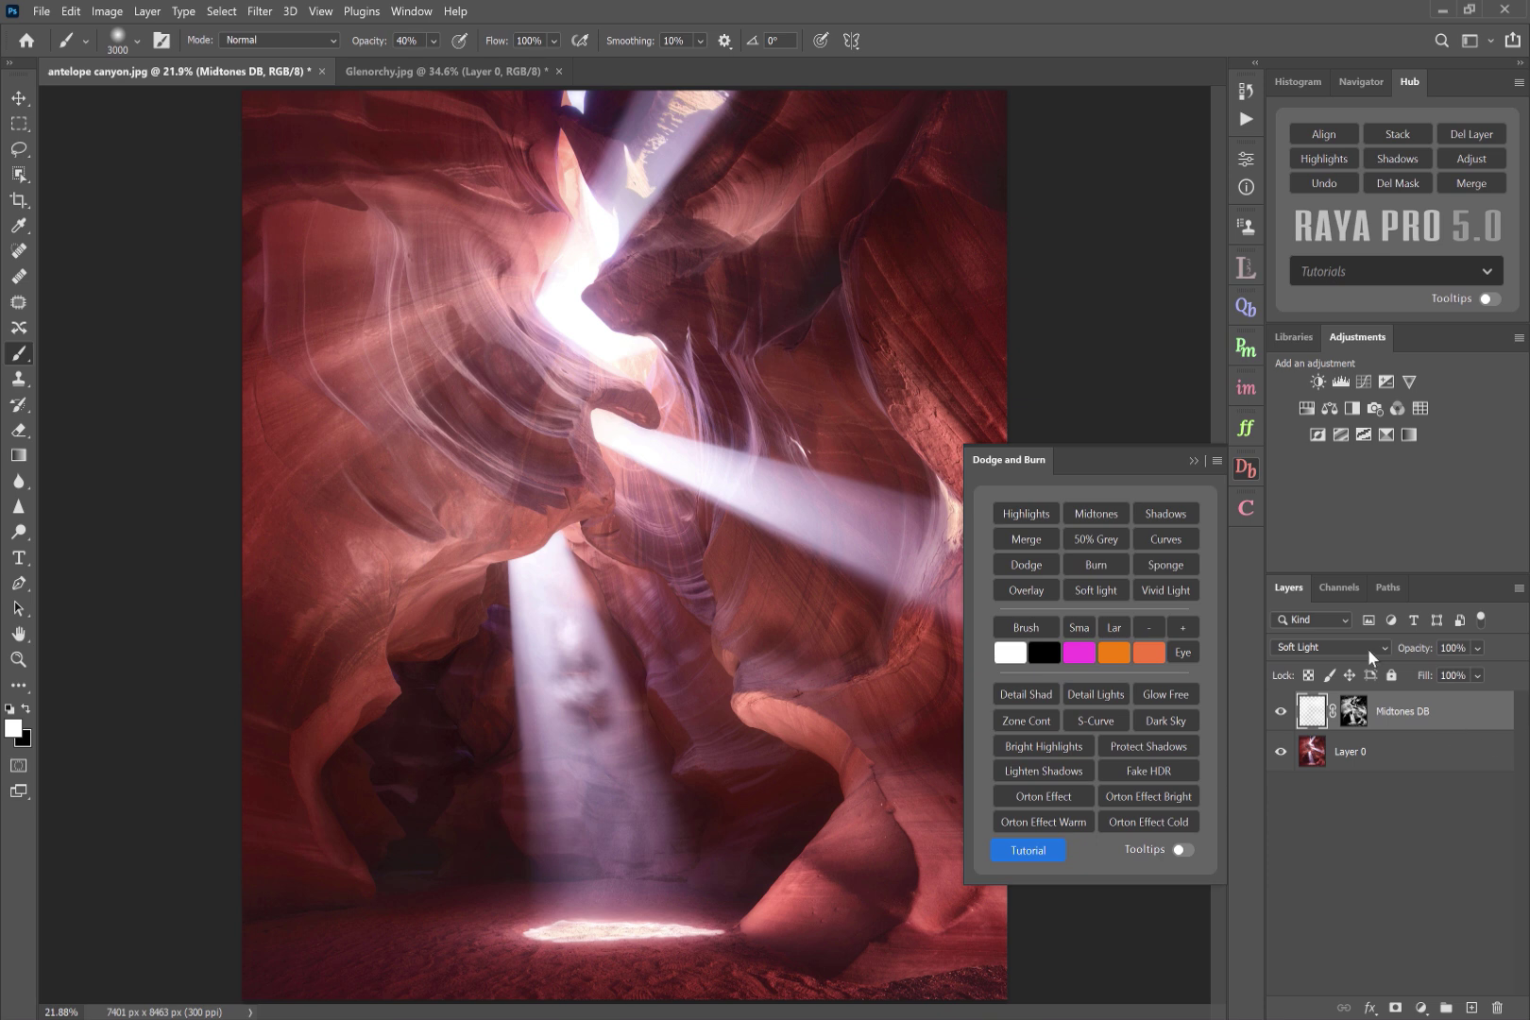
{"action": "left_click", "coordinate": [1024, 590]}
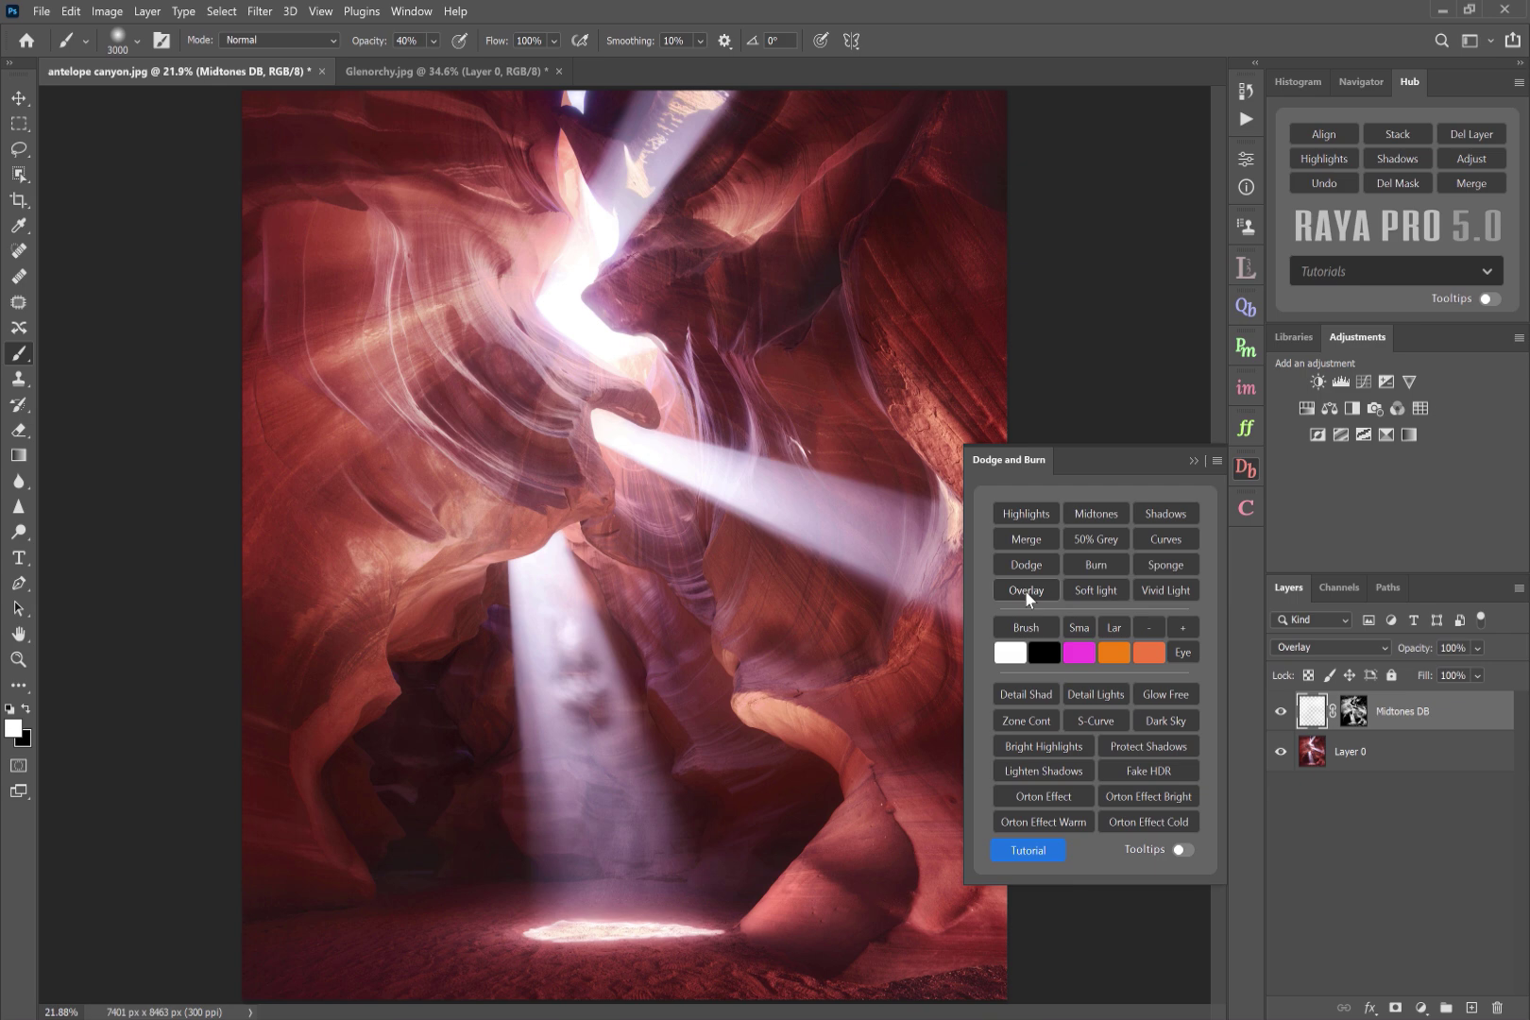
{"action": "left_click", "coordinate": [1176, 589]}
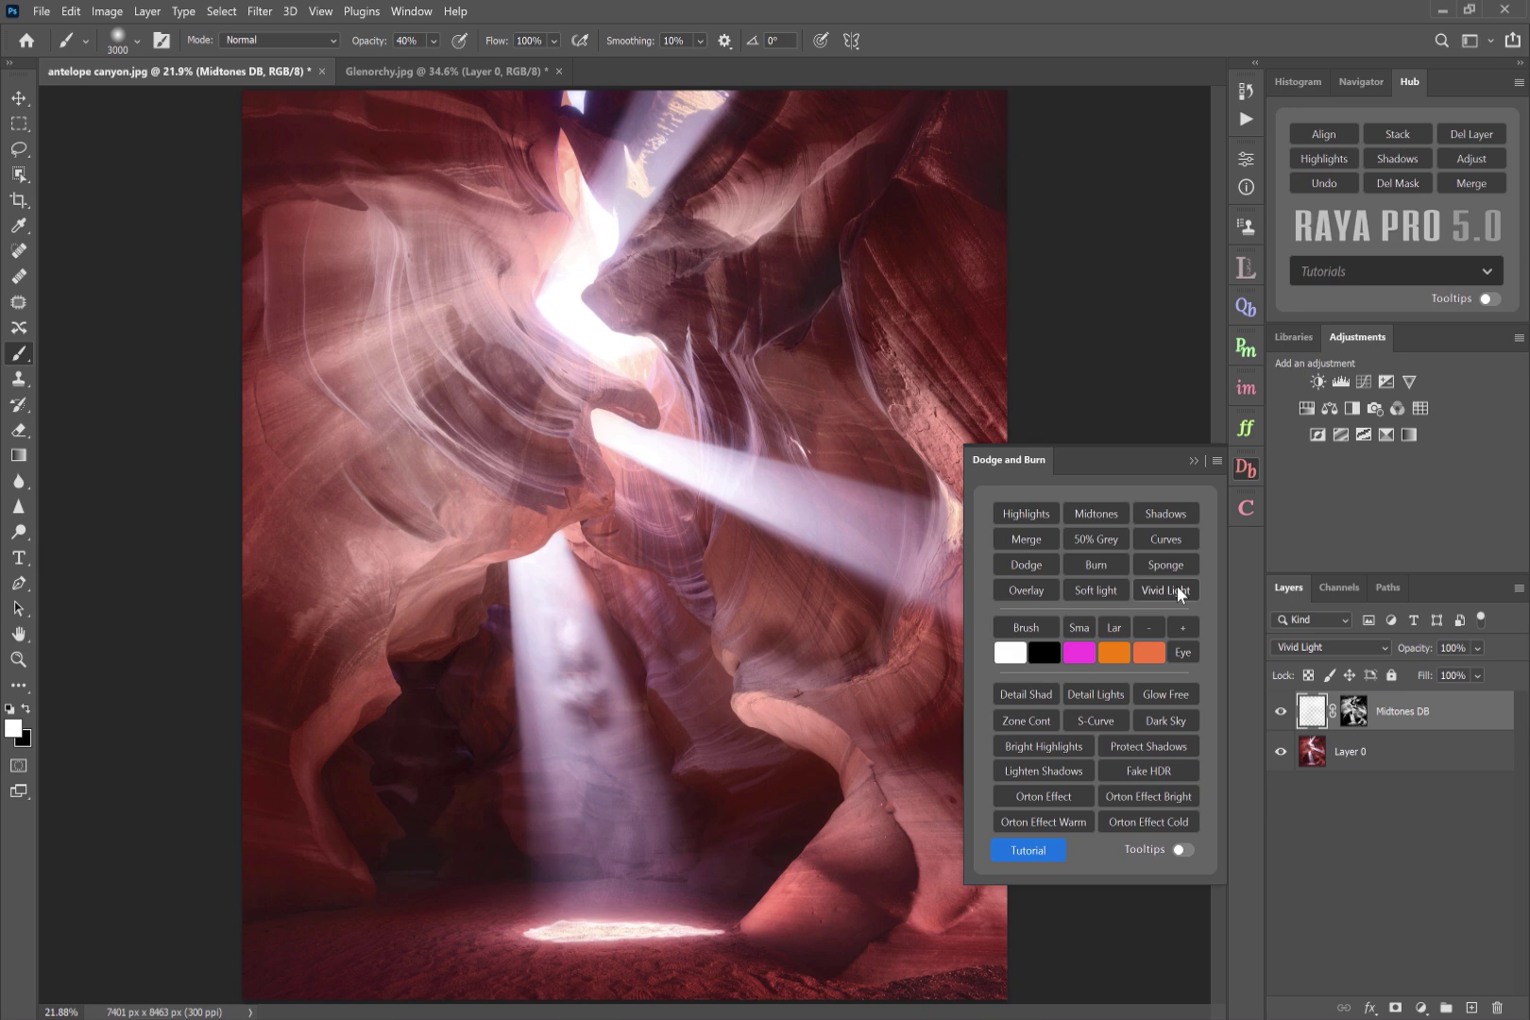
{"action": "left_click", "coordinate": [1026, 592]}
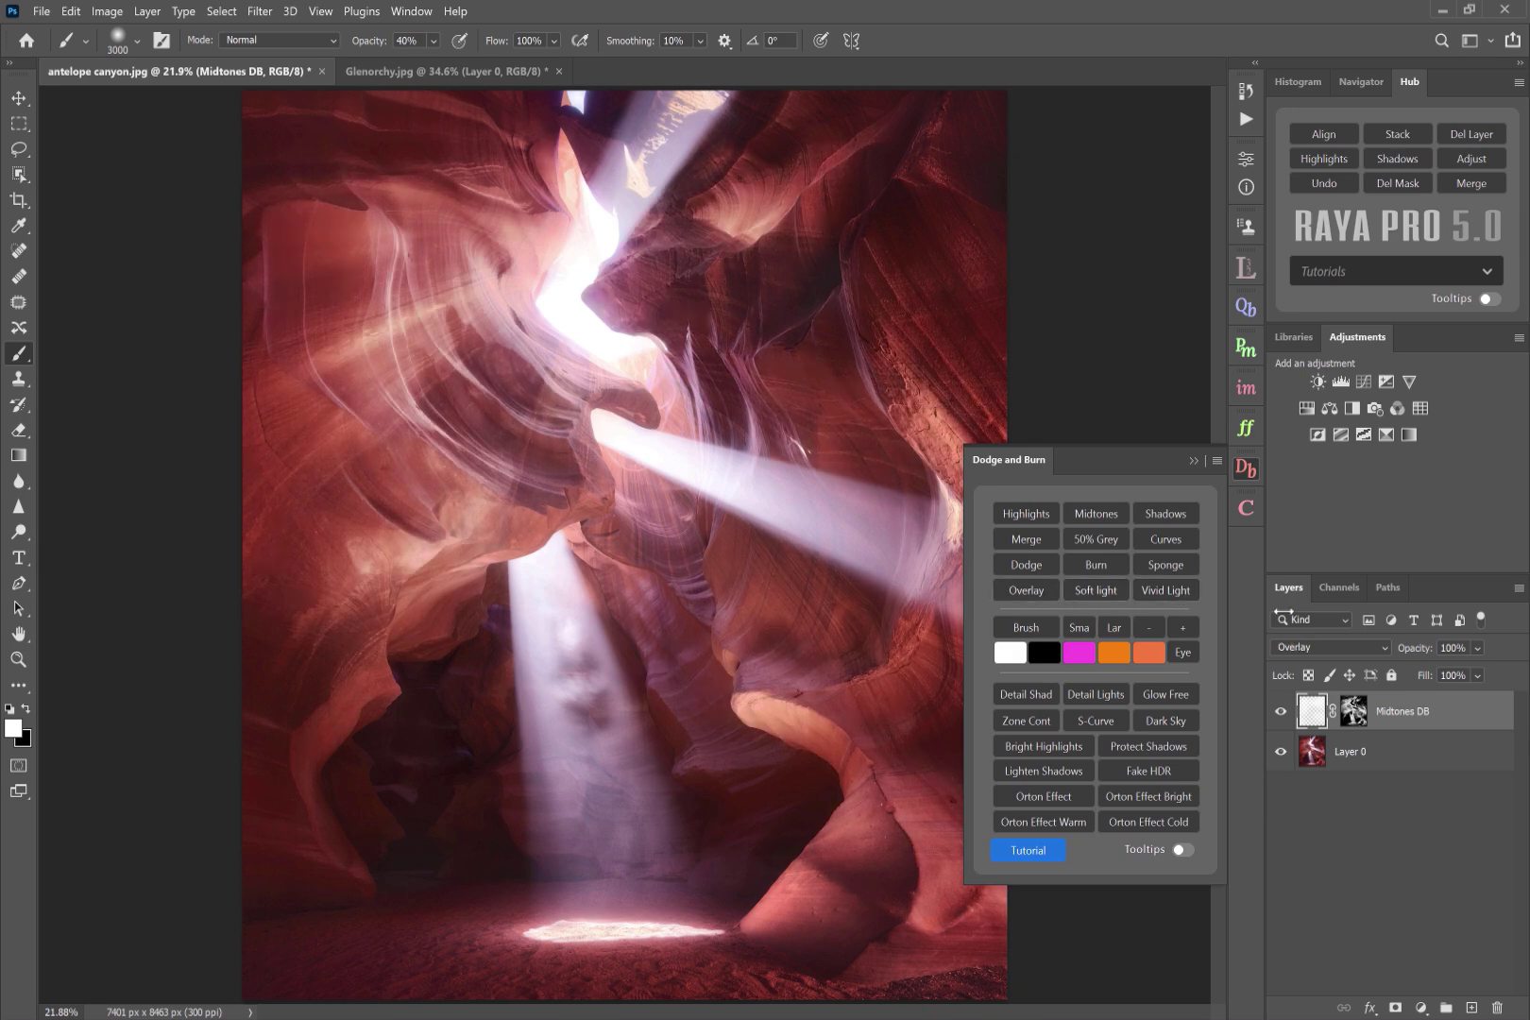
{"action": "left_click_drag", "start_coordinate": [1421, 652], "coordinate": [1355, 654]}
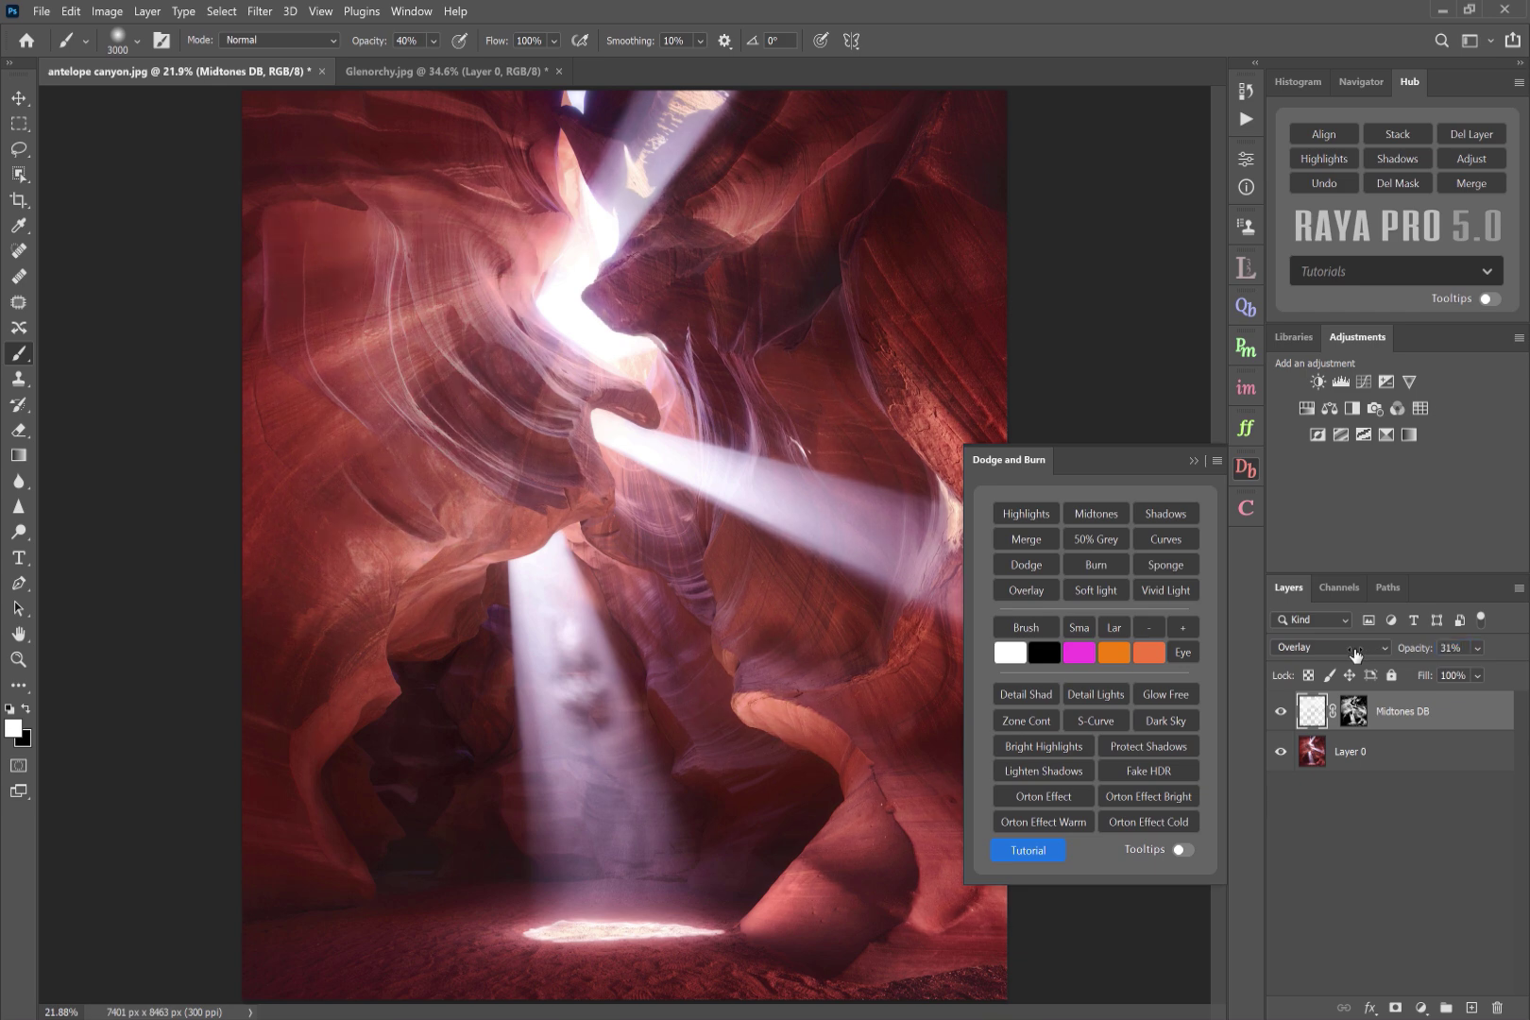
Step: Compare the canyon before and after the 31% Overlay midtones layer by hiding and showing it
{"action": "left_click", "coordinate": [1282, 715]}
{"action": "left_click", "coordinate": [1280, 715]}
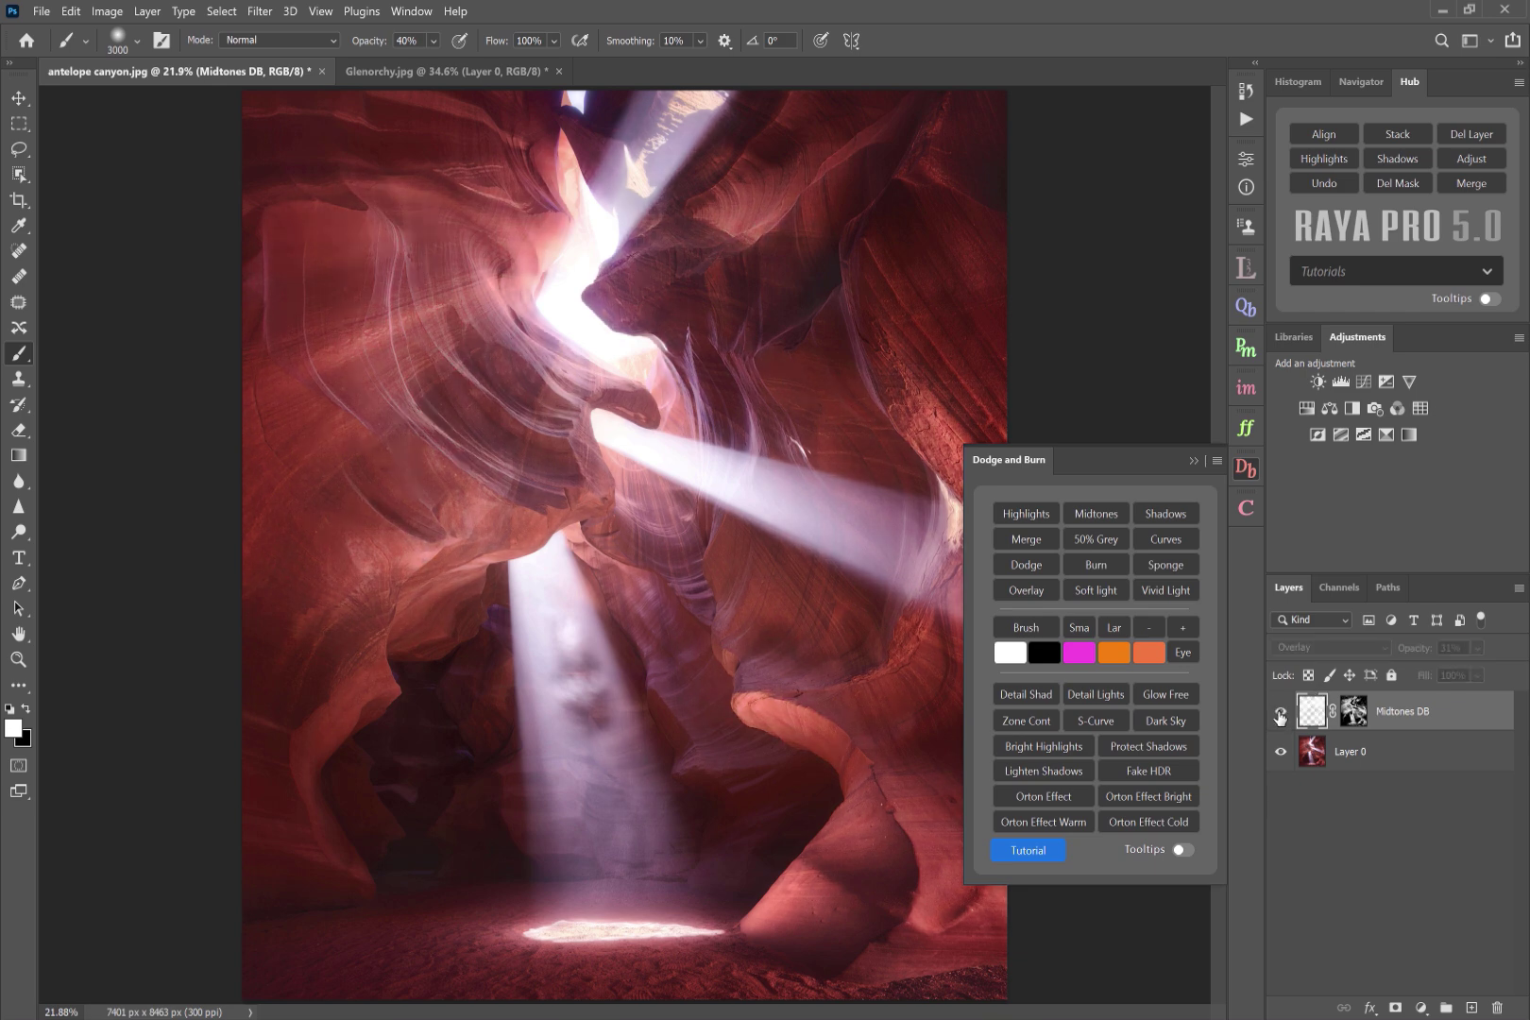
{"action": "left_click", "coordinate": [1281, 715]}
{"action": "left_click", "coordinate": [1281, 715]}
{"action": "left_click", "coordinate": [1281, 715]}
{"action": "left_click", "coordinate": [1280, 715]}
{"action": "left_click", "coordinate": [1281, 715]}
{"action": "left_click", "coordinate": [1280, 715]}
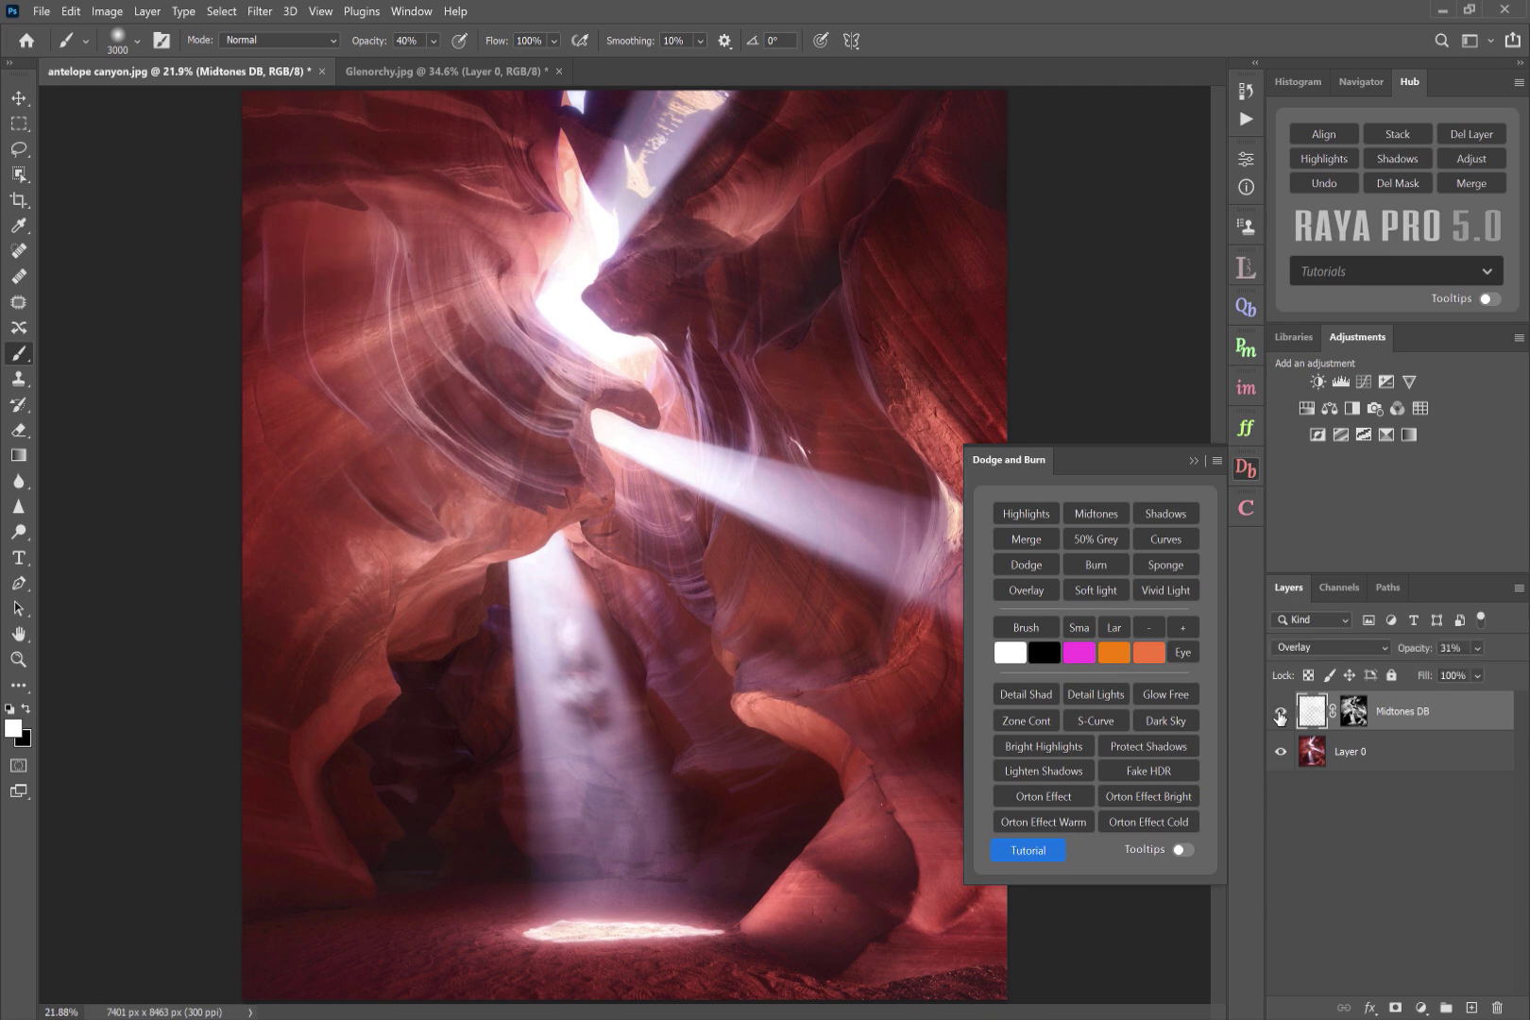
Step: Create a Shadows dodge-and-burn layer and restrict its mask to the darkest areas with a Levels black input of 212
{"action": "left_click", "coordinate": [1171, 522]}
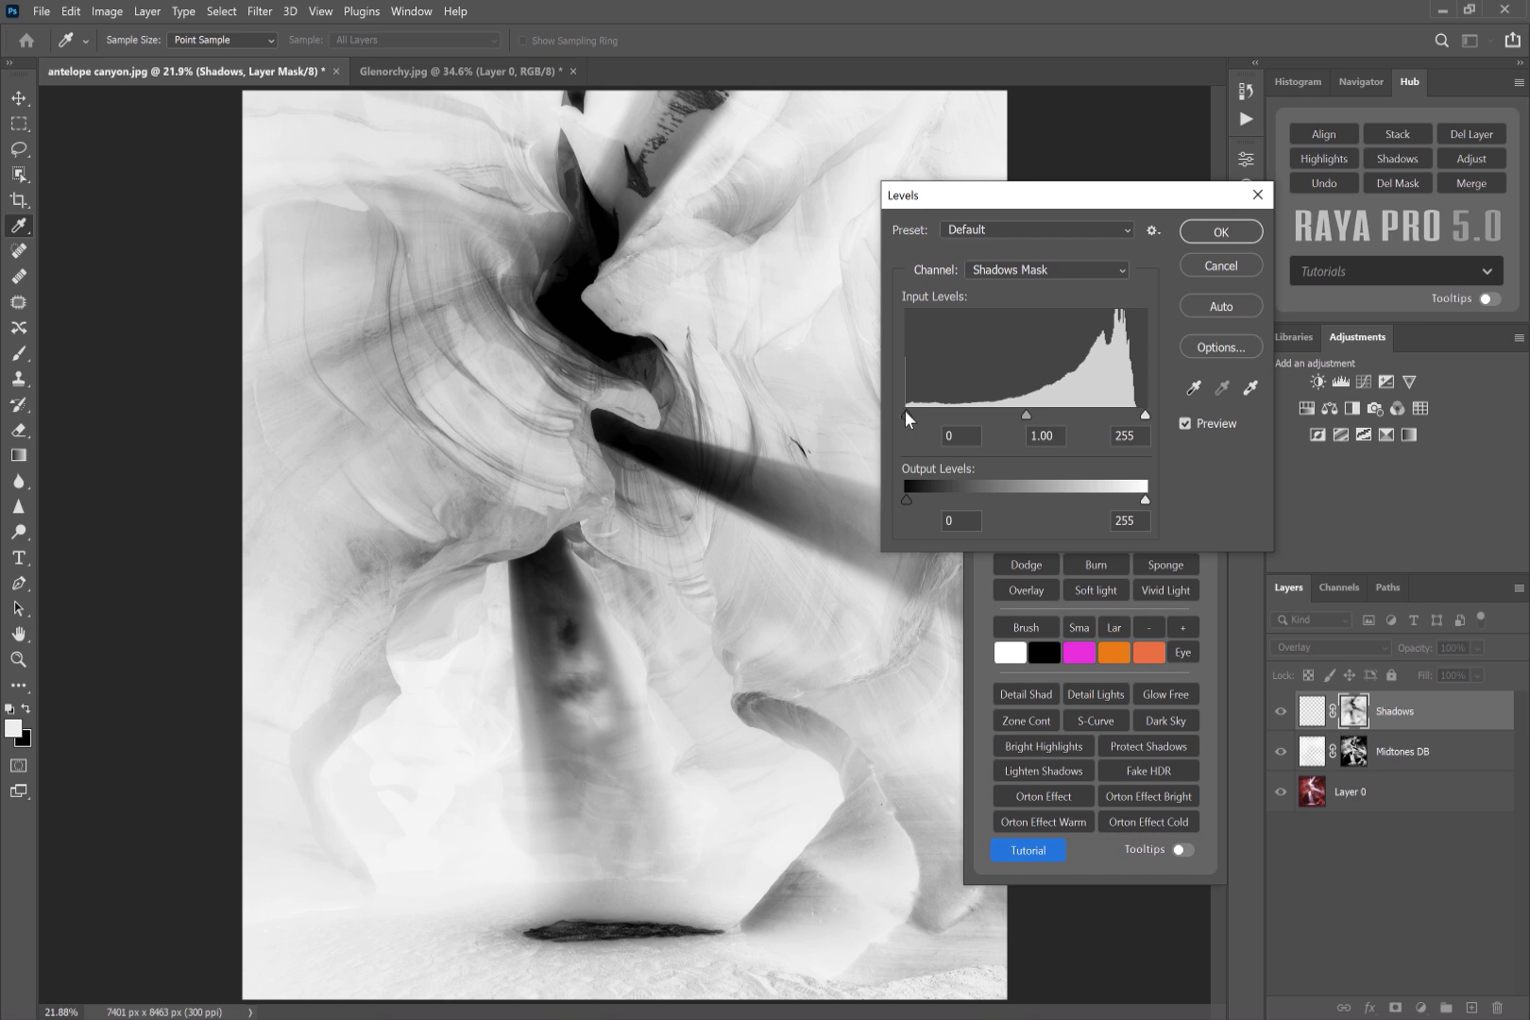
{"action": "left_click_drag", "start_coordinate": [908, 413], "coordinate": [1106, 416]}
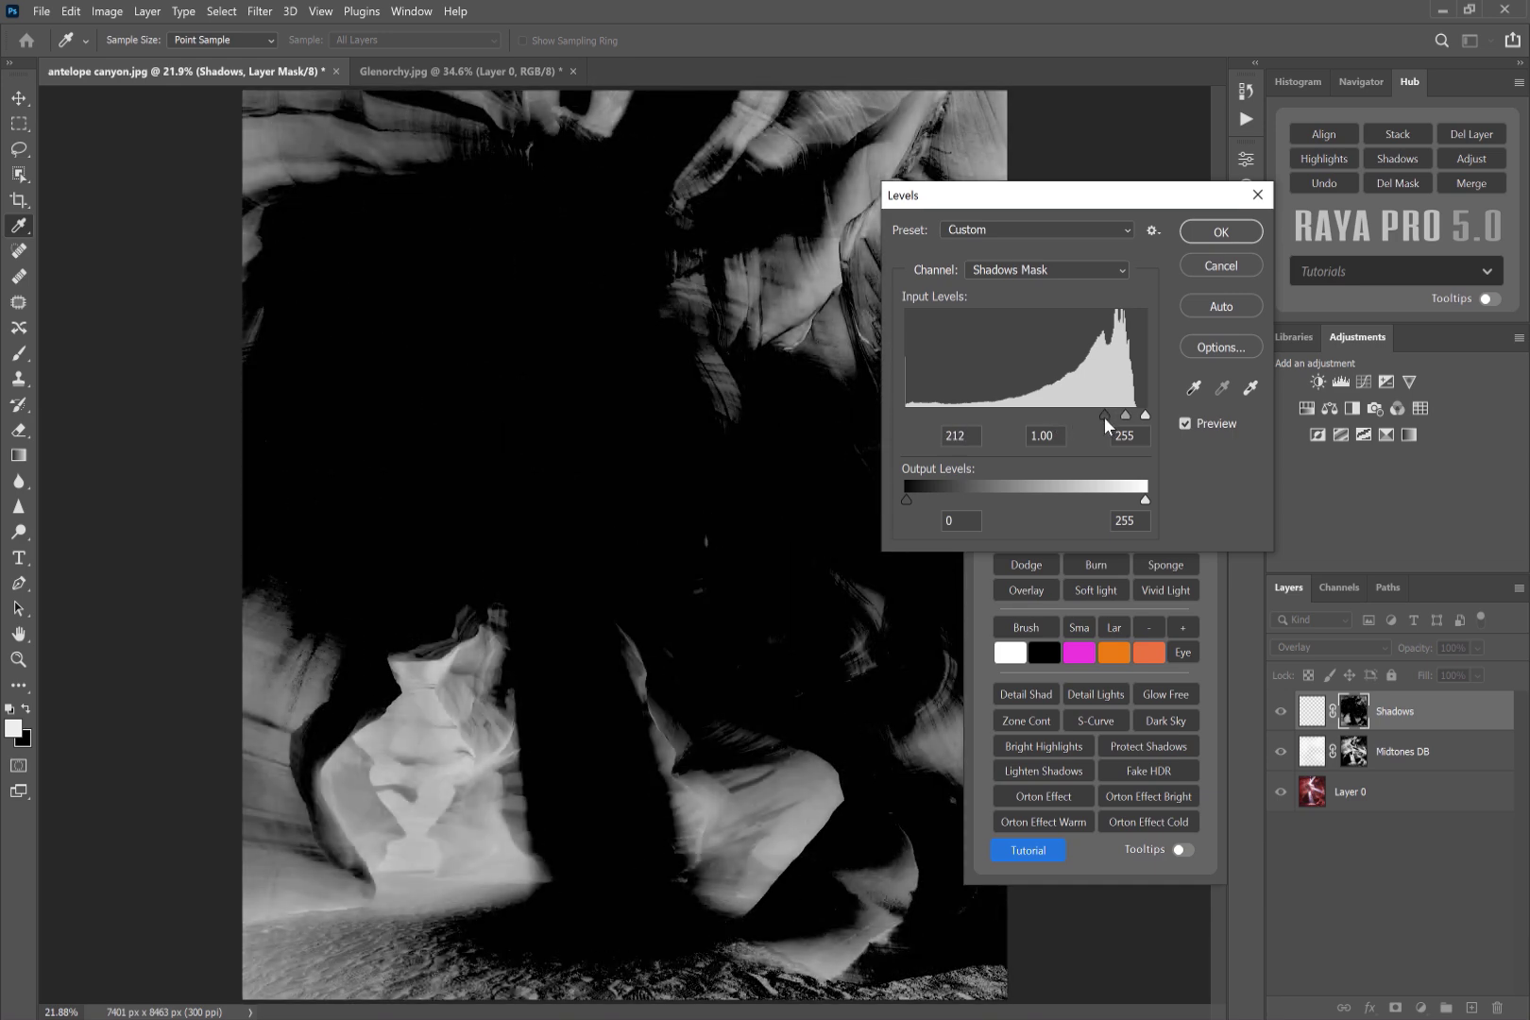
{"action": "left_click", "coordinate": [1209, 236]}
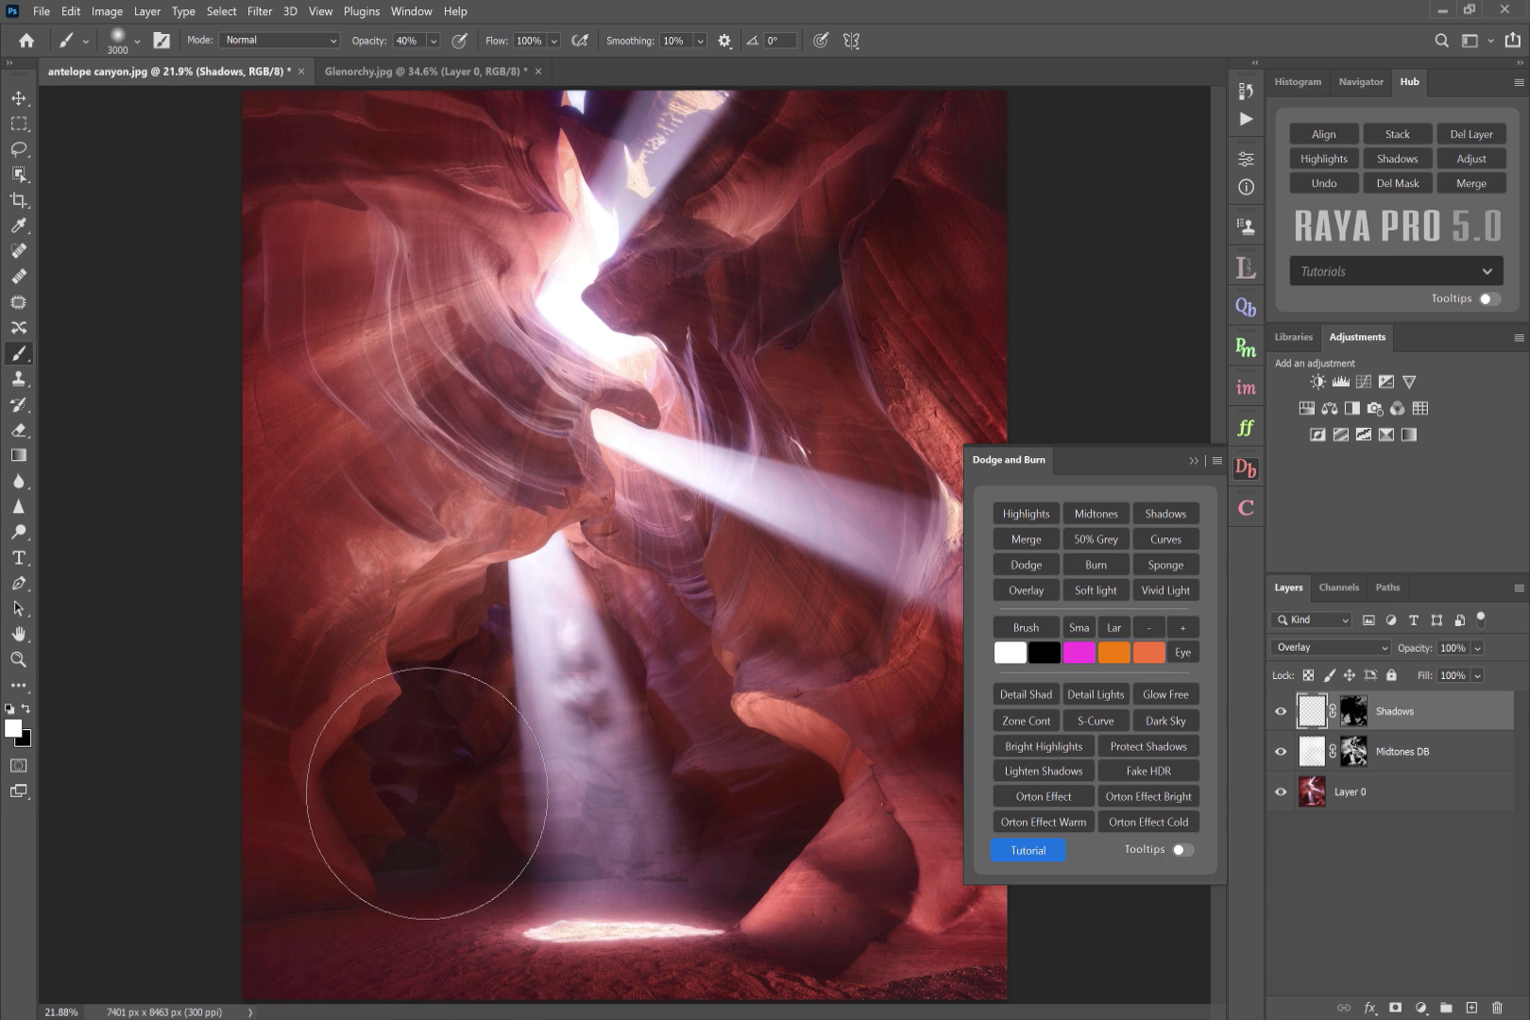
Step: Dodge the dark lower canyon recesses in white with the brush at 100% opacity, and set the Shadows layer's opacity to 21%
{"action": "left_click", "coordinate": [766, 856]}
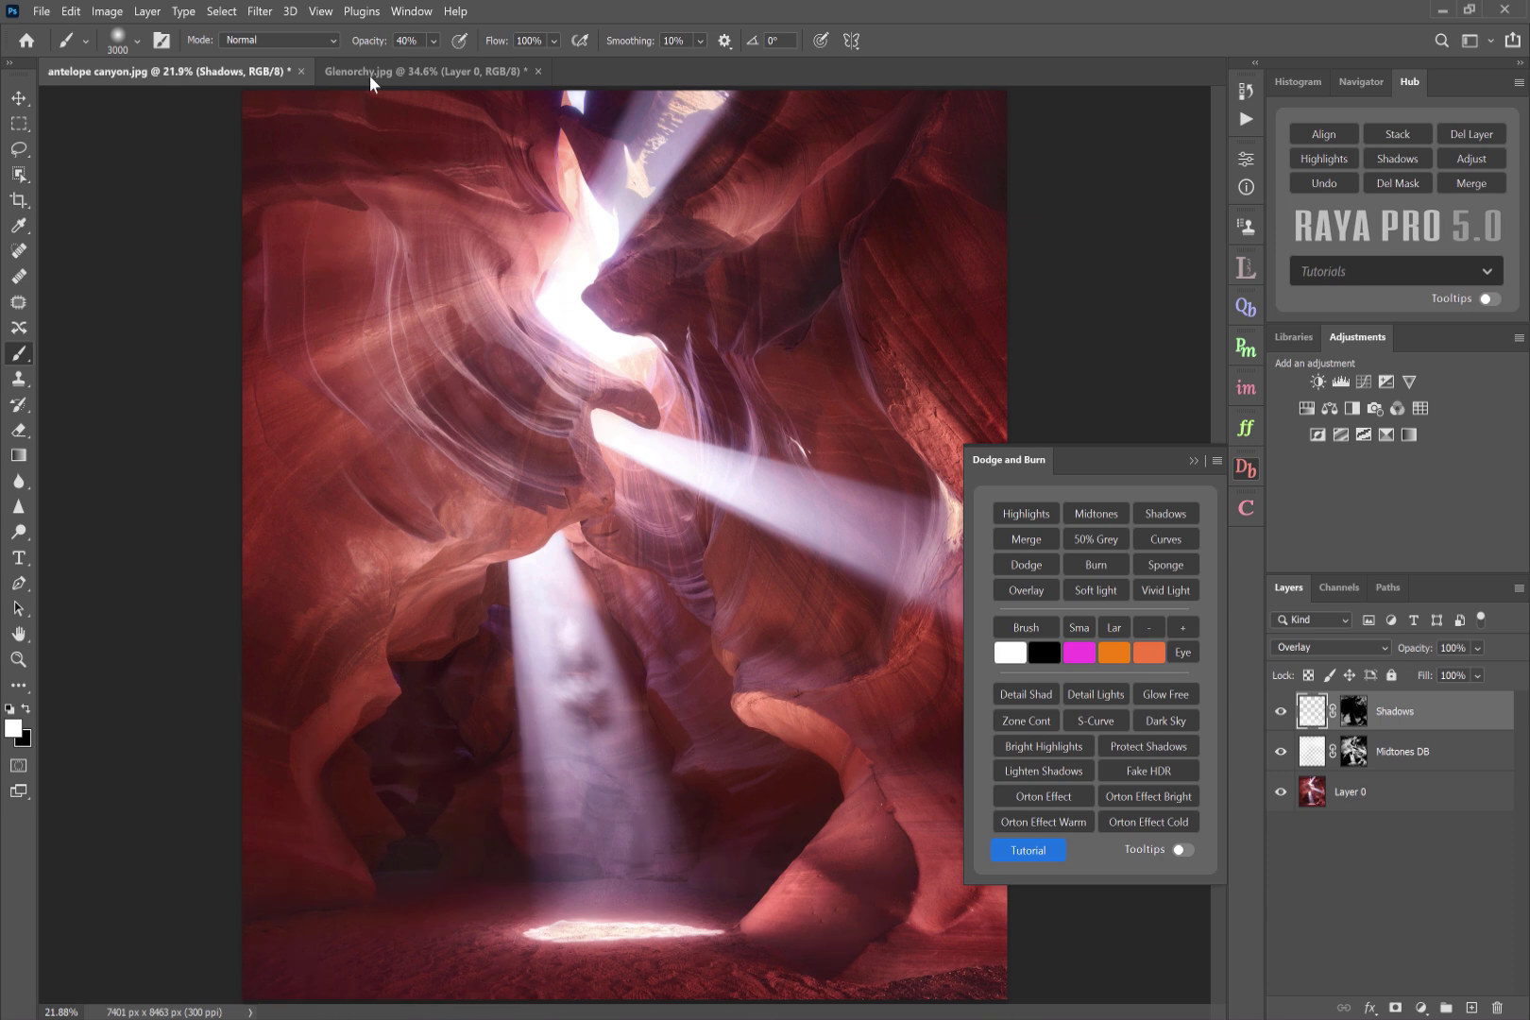
{"action": "left_click_drag", "start_coordinate": [366, 45], "coordinate": [706, 25]}
{"action": "mouse_move", "coordinate": [311, 812]}
{"action": "left_mouse_down"}
{"action": "mouse_move", "coordinate": [397, 735]}
{"action": "mouse_move", "coordinate": [269, 931]}
{"action": "left_mouse_up"}
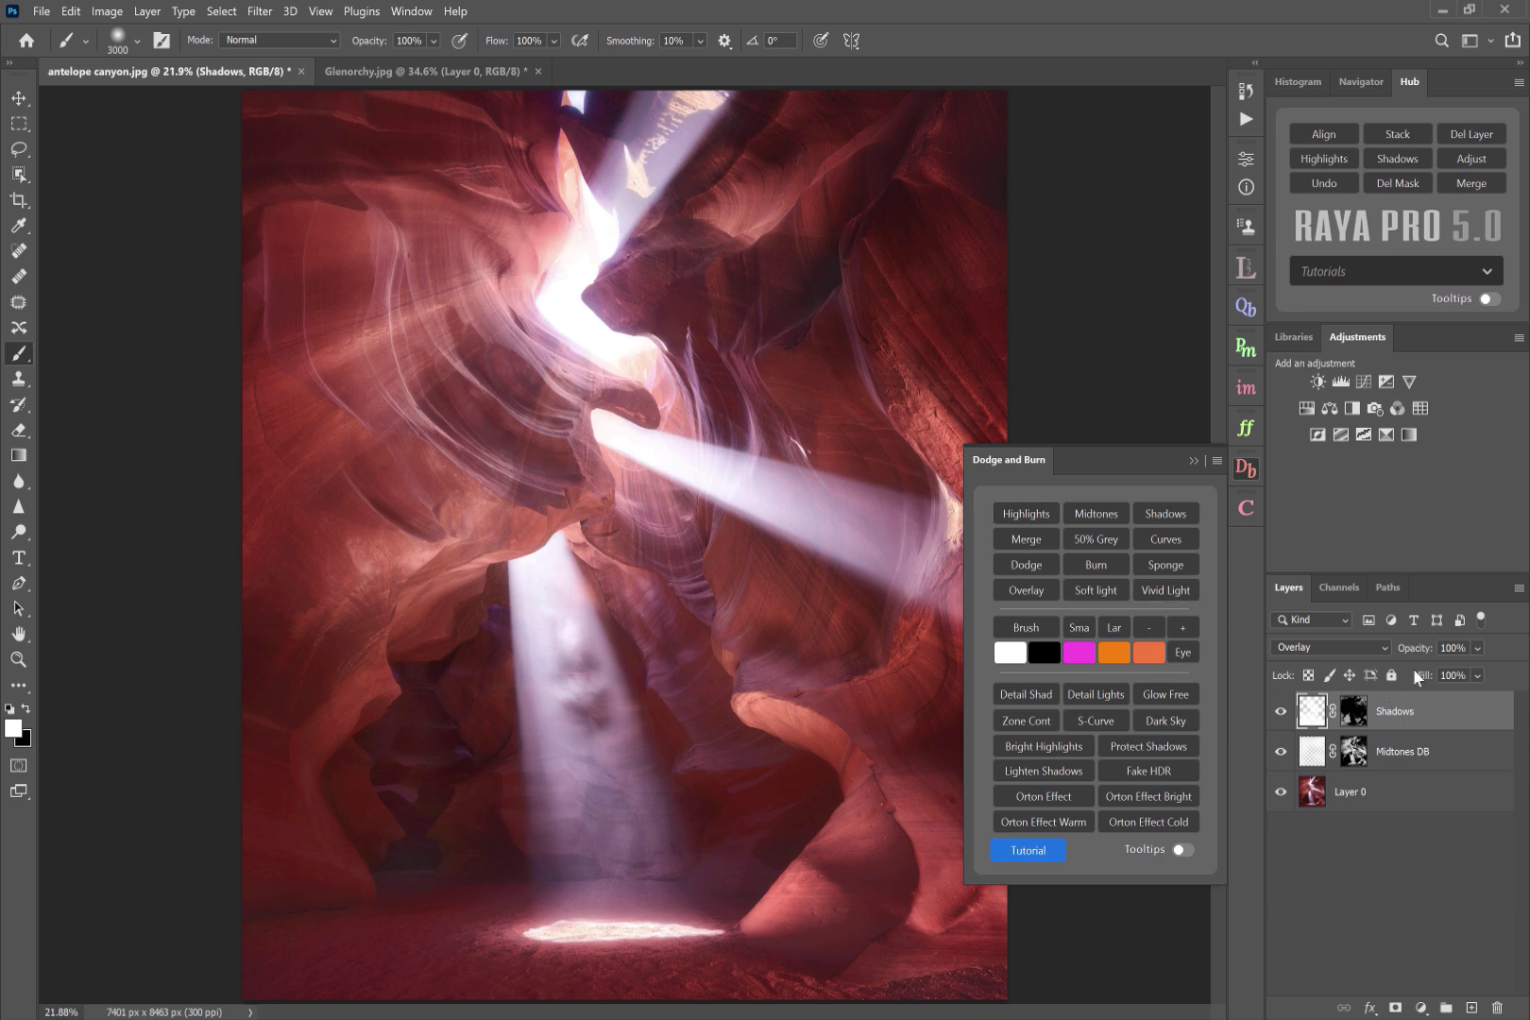
{"action": "mouse_move", "coordinate": [1421, 654]}
{"action": "left_mouse_down"}
{"action": "mouse_move", "coordinate": [1337, 648]}
{"action": "mouse_move", "coordinate": [1346, 655]}
{"action": "left_mouse_up"}
{"action": "mouse_move", "coordinate": [1282, 716]}
{"action": "left_mouse_down"}
{"action": "mouse_move", "coordinate": [1282, 770]}
{"action": "mouse_move", "coordinate": [1281, 718]}
{"action": "left_mouse_up"}
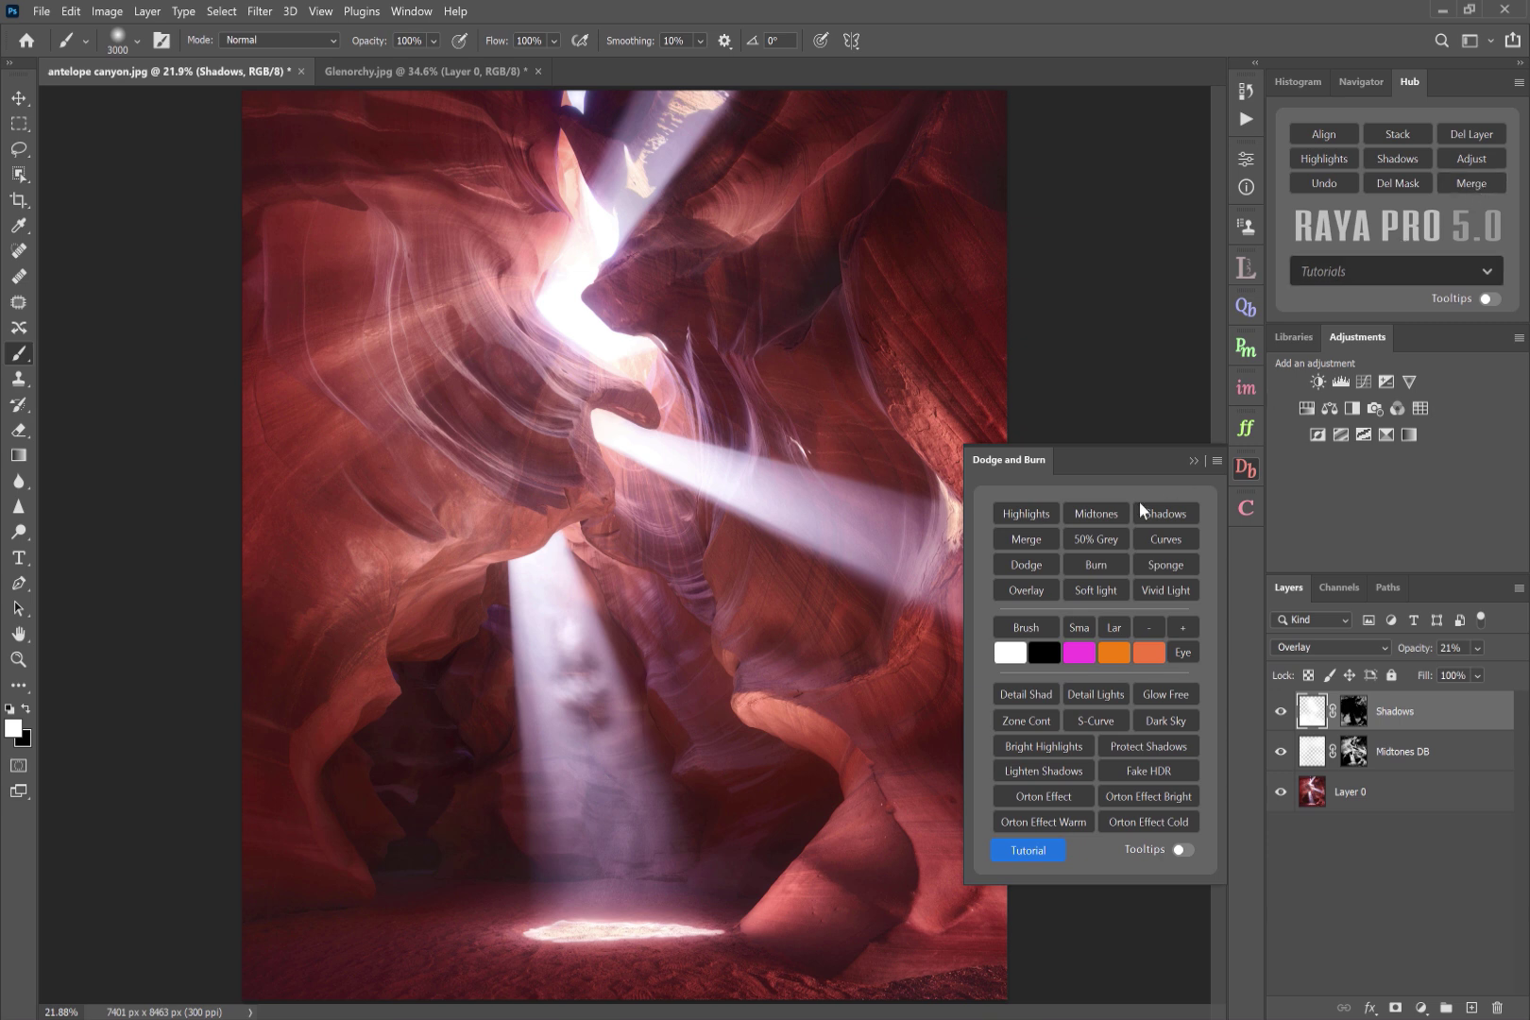
Step: Create a merged layer on top of the layer stack and delete it
{"action": "left_click", "coordinate": [1009, 535]}
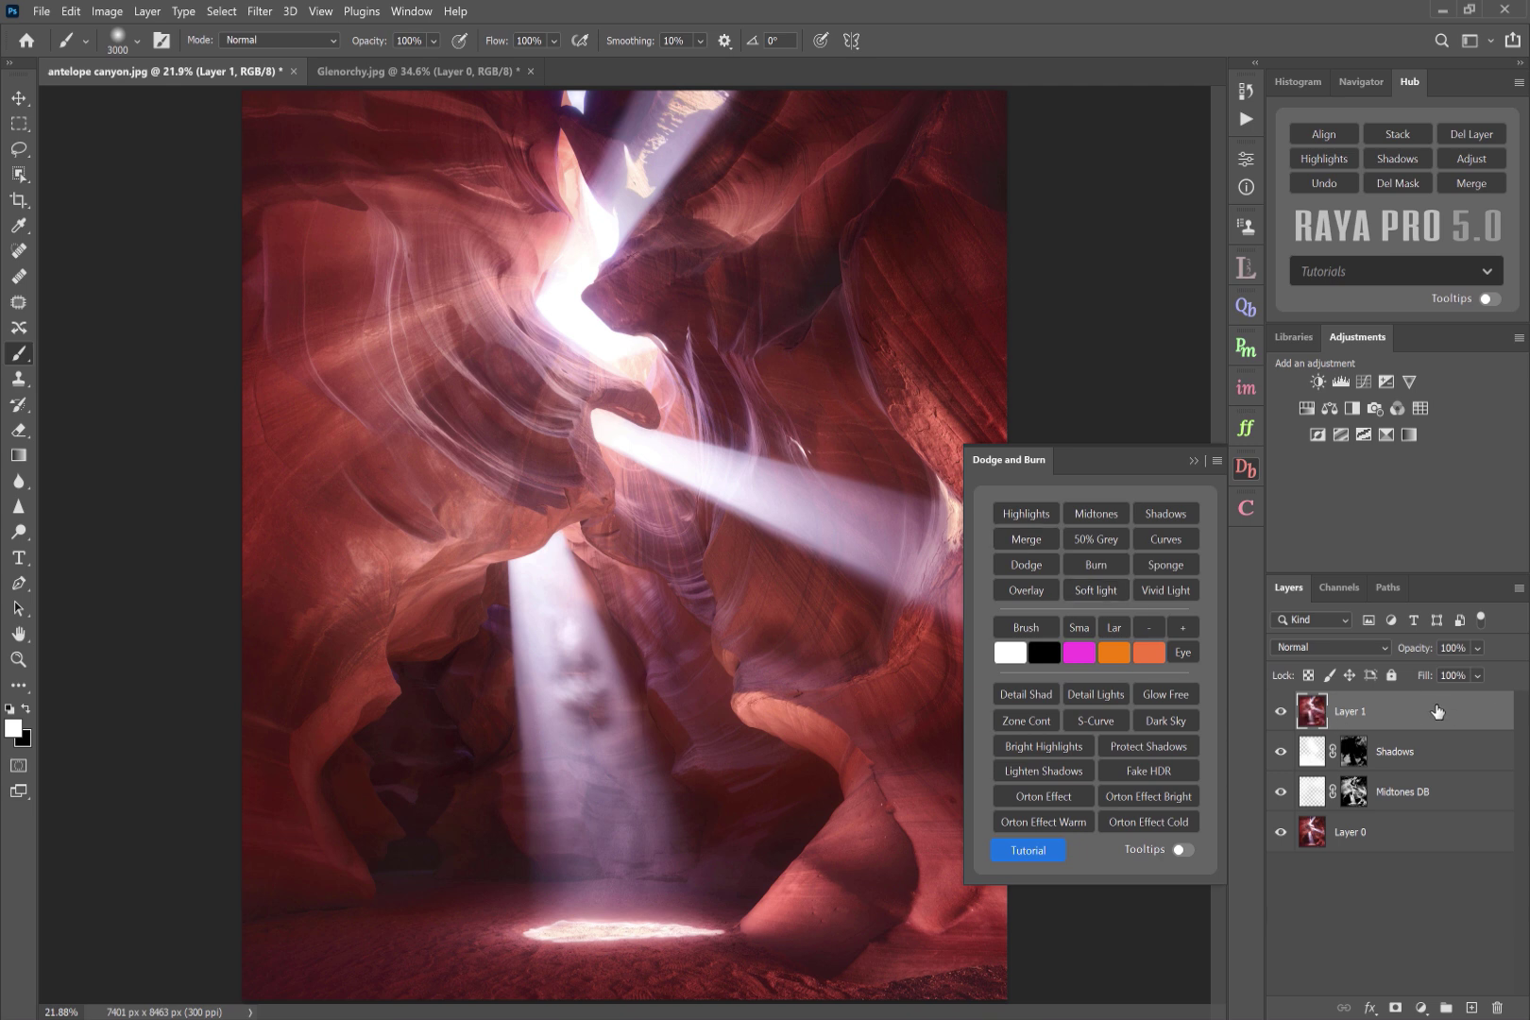
{"action": "left_click_drag", "start_coordinate": [1437, 711], "coordinate": [1496, 1003]}
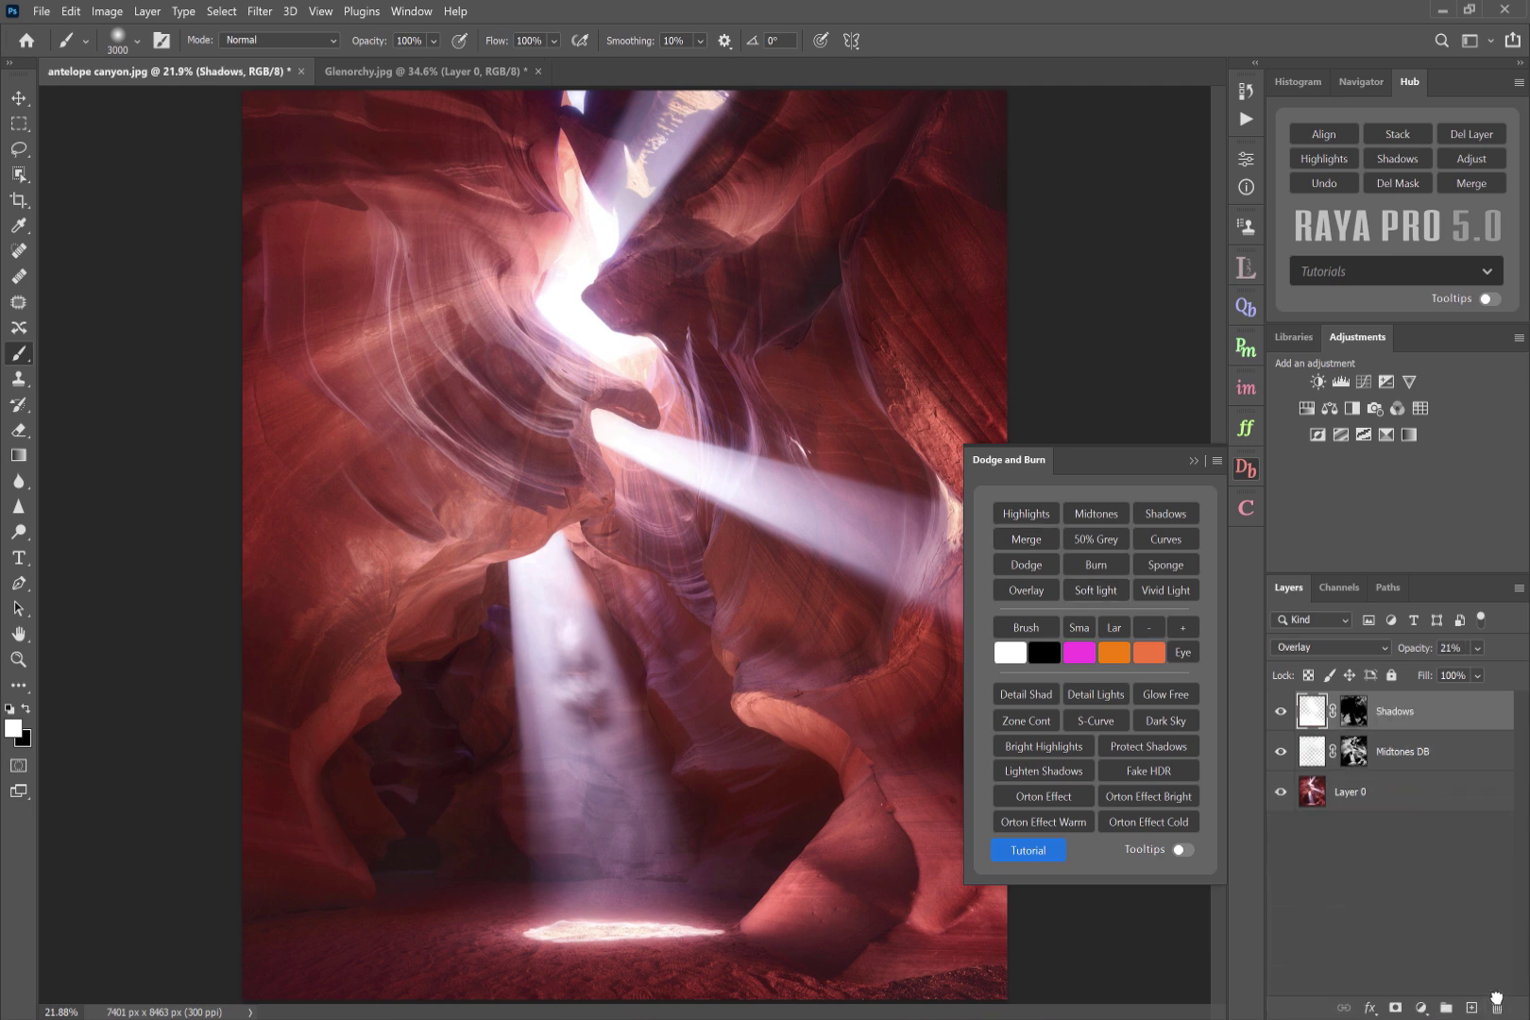
Step: Try dodging the canyon's left wall in white on a 50% grey layer at 28% opacity, and delete the layer
{"action": "left_click", "coordinate": [1099, 539]}
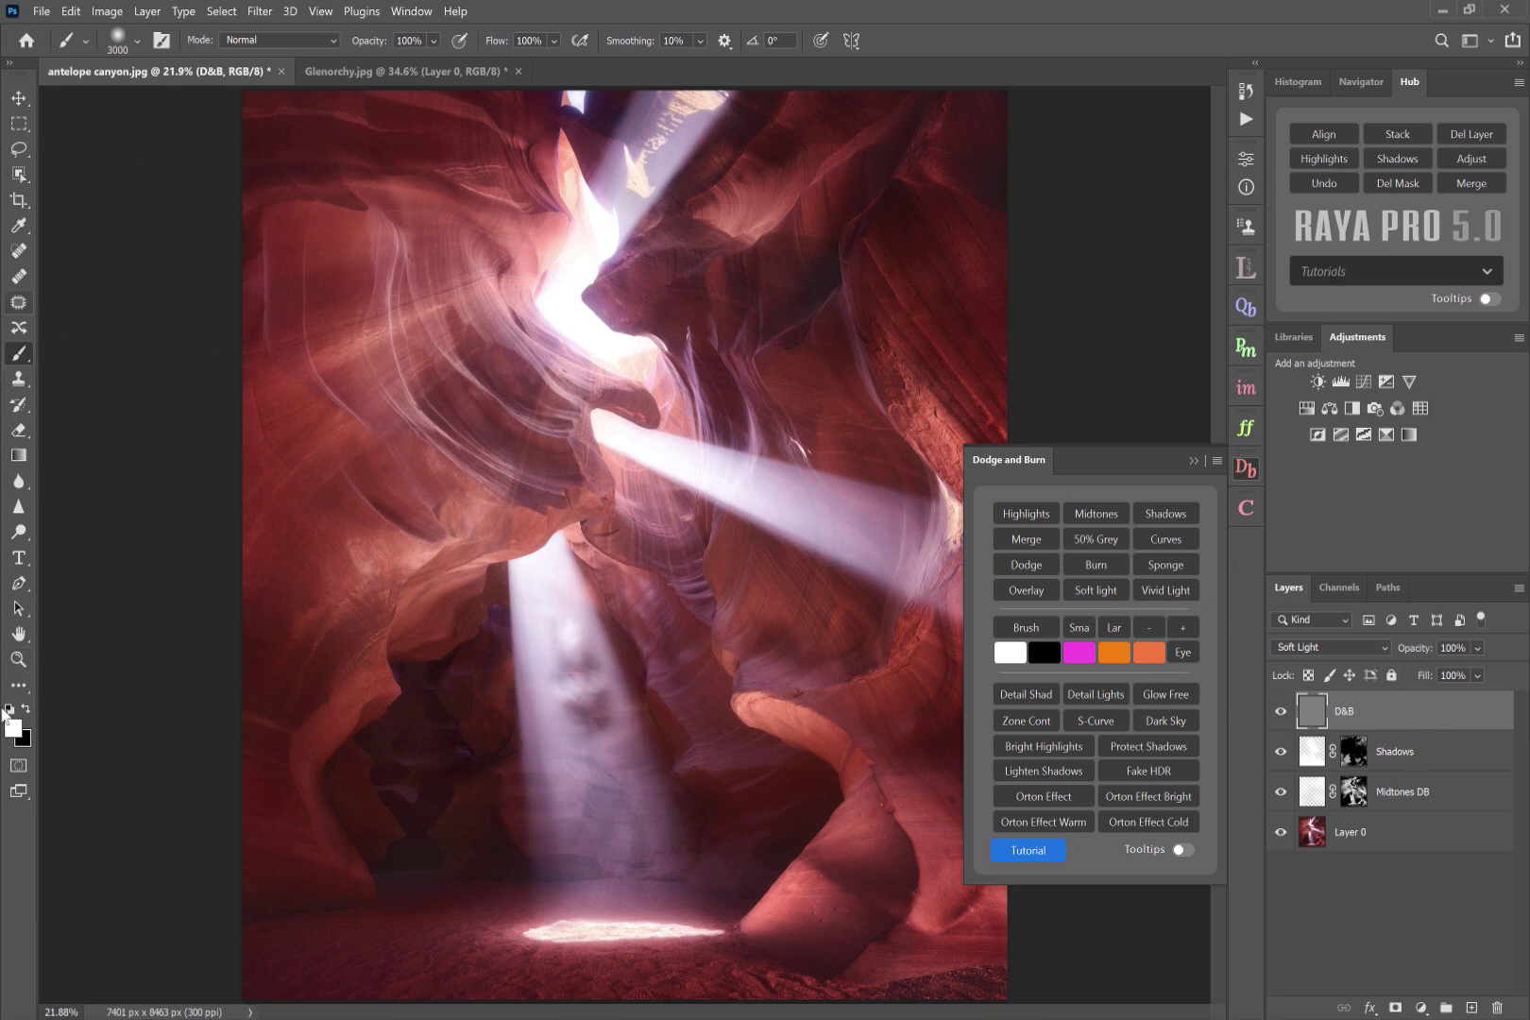
{"action": "mouse_move", "coordinate": [404, 338]}
{"action": "left_mouse_down"}
{"action": "mouse_move", "coordinate": [293, 529]}
{"action": "mouse_move", "coordinate": [340, 567]}
{"action": "left_mouse_up"}
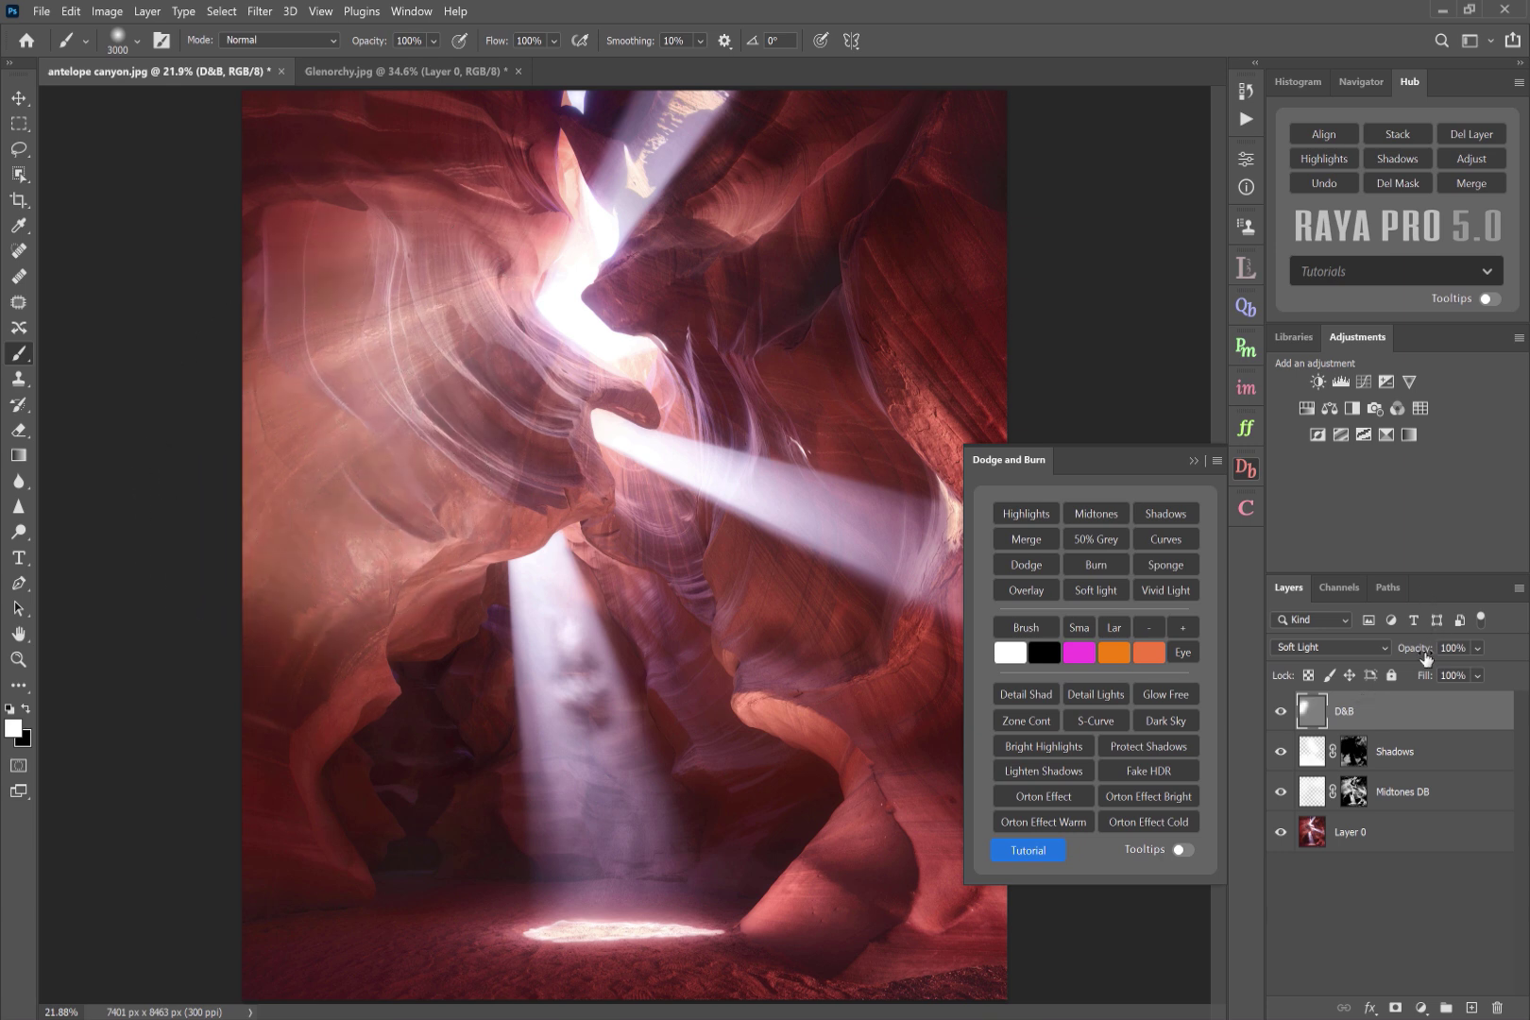
{"action": "left_click_drag", "start_coordinate": [1416, 648], "coordinate": [1346, 651]}
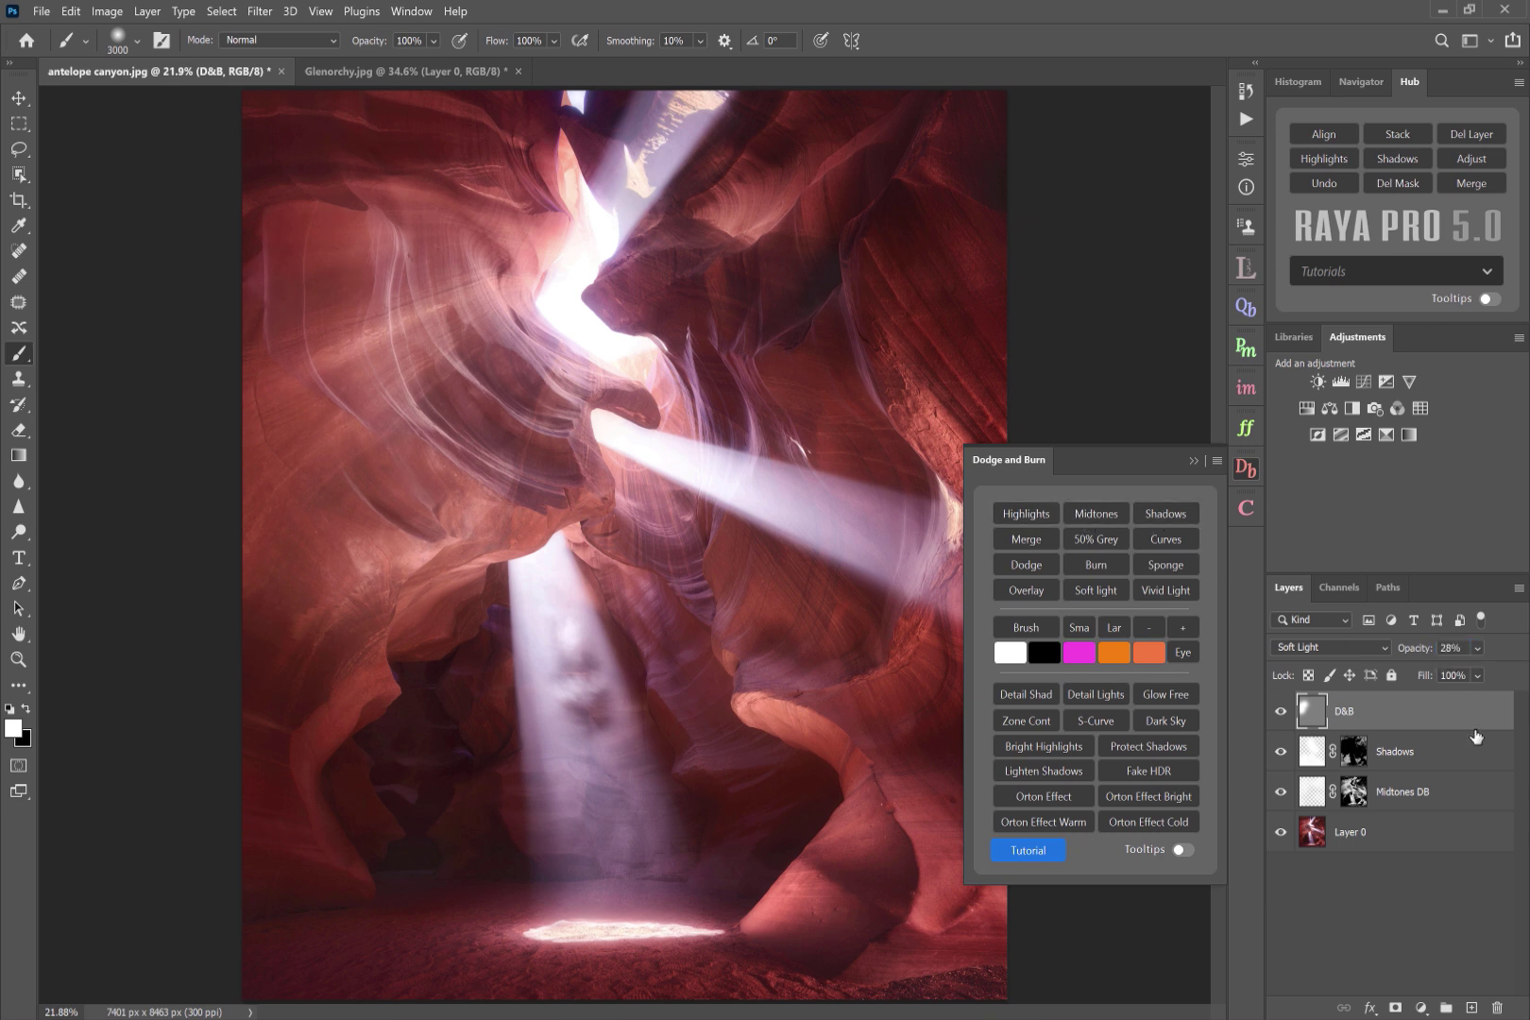
{"action": "left_click_drag", "start_coordinate": [1476, 721], "coordinate": [1497, 1006]}
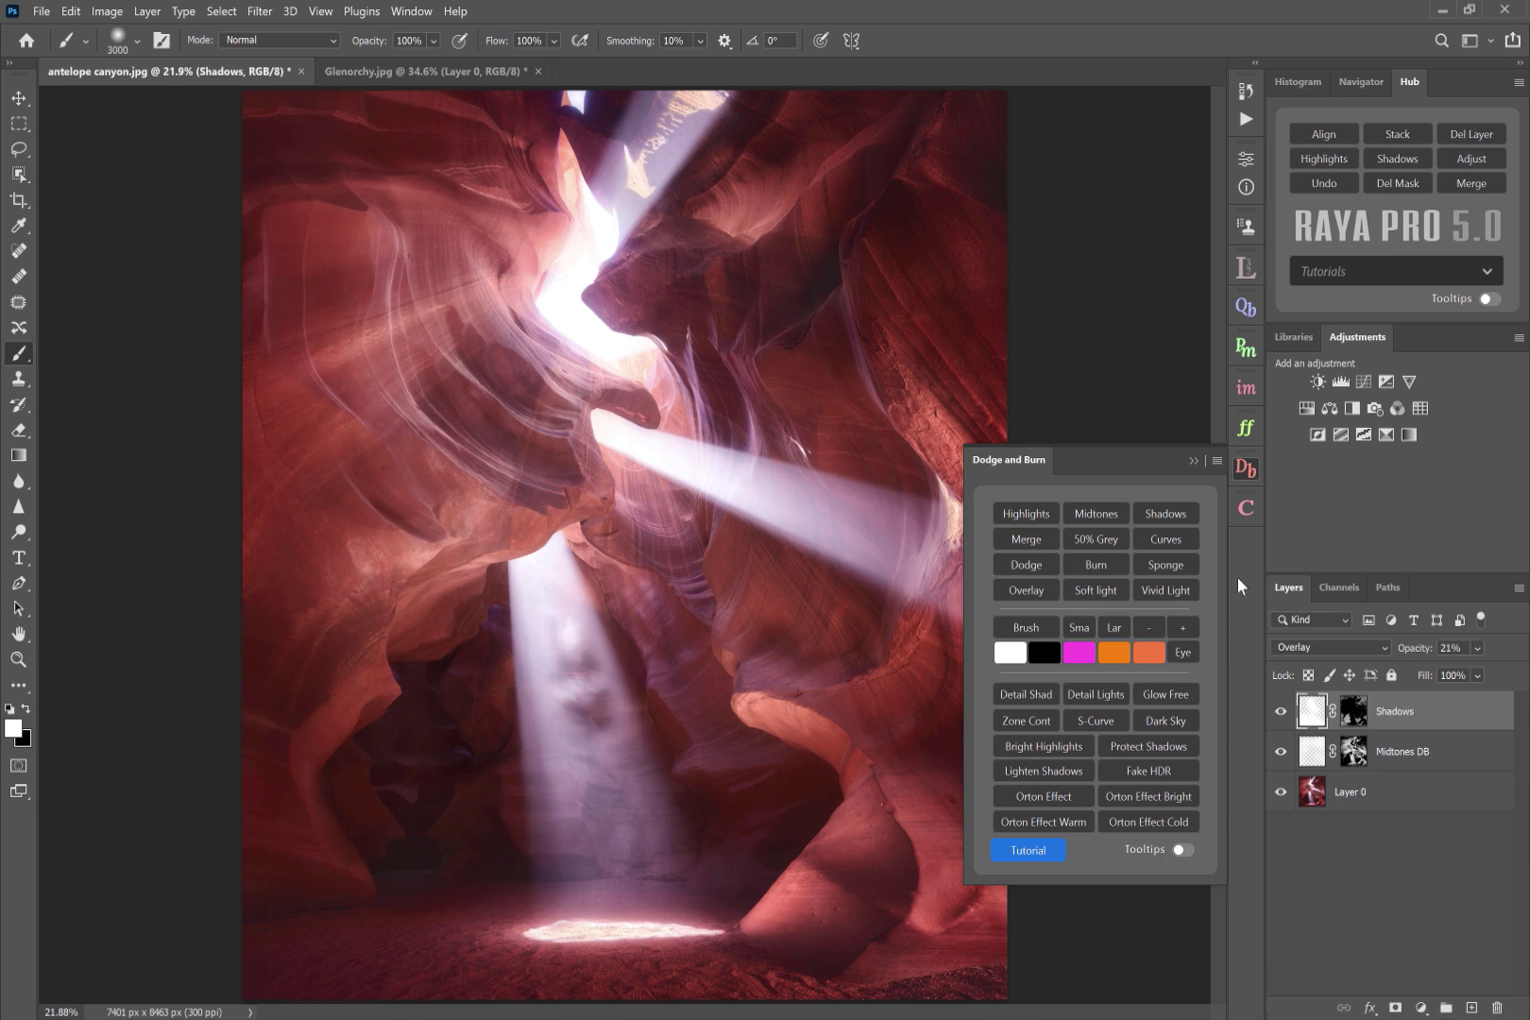
Step: Create a Curves dodge-and-burn layer and paint white on its mask over the canyon's upper and left walls
{"action": "left_click", "coordinate": [1179, 538]}
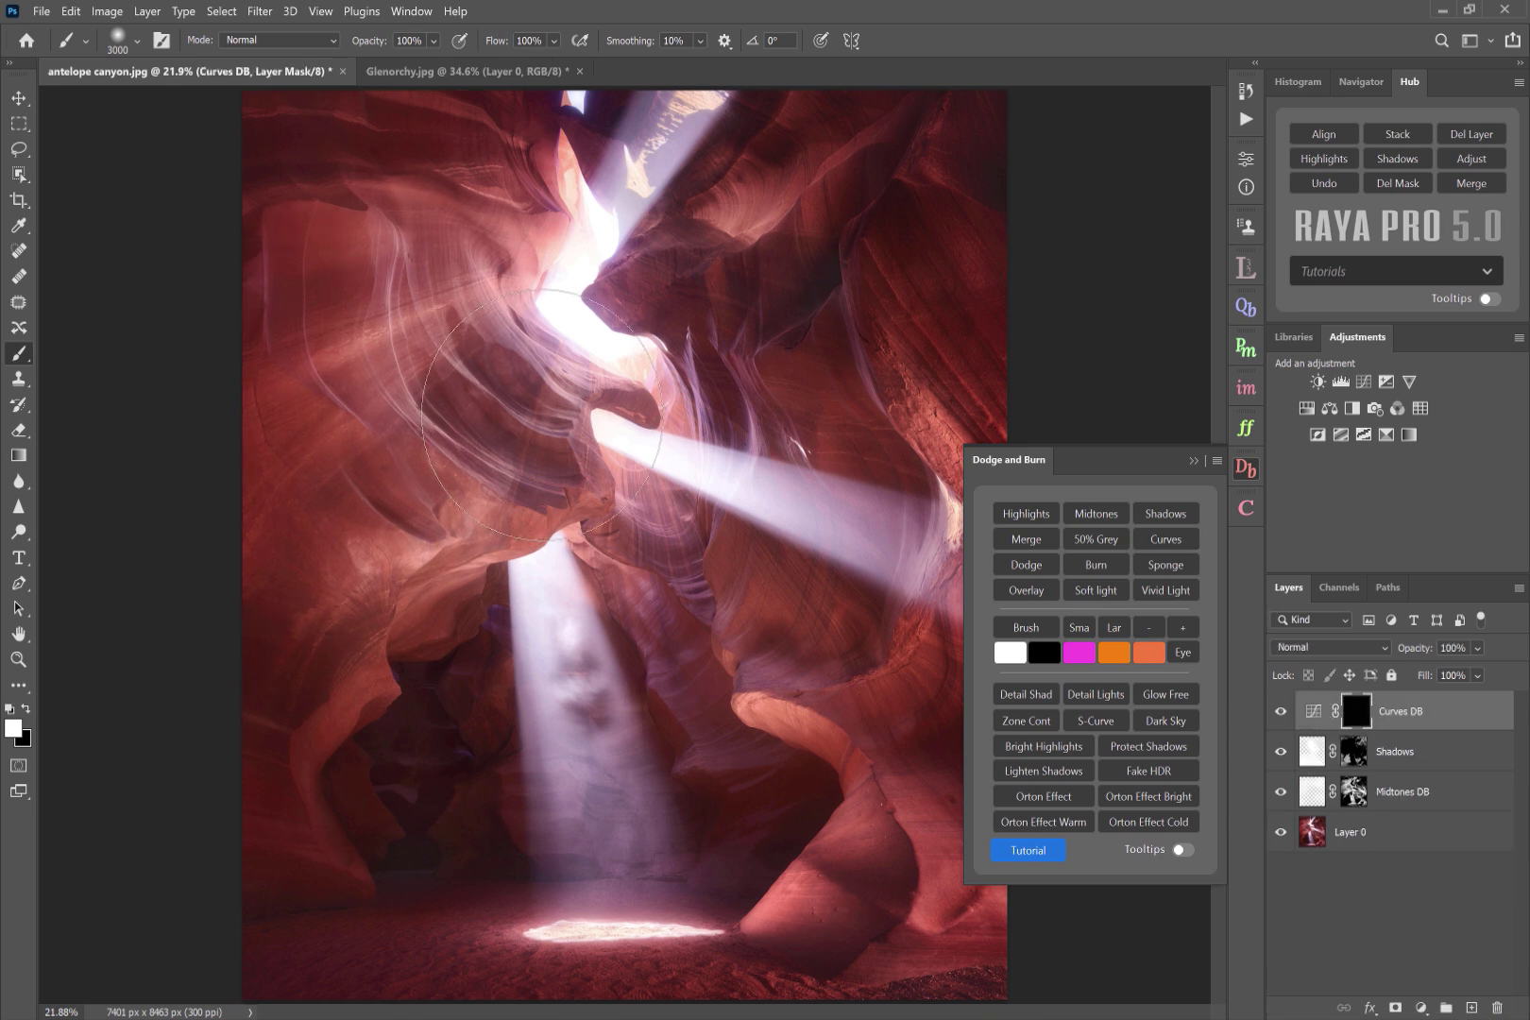
{"action": "mouse_move", "coordinate": [511, 401]}
{"action": "left_mouse_down"}
{"action": "mouse_move", "coordinate": [424, 280]}
{"action": "mouse_move", "coordinate": [433, 371]}
{"action": "mouse_move", "coordinate": [324, 400]}
{"action": "mouse_move", "coordinate": [305, 553]}
{"action": "mouse_move", "coordinate": [227, 602]}
{"action": "mouse_move", "coordinate": [295, 314]}
{"action": "mouse_move", "coordinate": [391, 208]}
{"action": "mouse_move", "coordinate": [340, 330]}
{"action": "mouse_move", "coordinate": [339, 566]}
{"action": "mouse_move", "coordinate": [219, 651]}
{"action": "left_mouse_up"}
{"action": "mouse_move", "coordinate": [638, 360]}
{"action": "left_mouse_down"}
{"action": "mouse_move", "coordinate": [921, 164]}
{"action": "mouse_move", "coordinate": [879, 335]}
{"action": "mouse_move", "coordinate": [938, 396]}
{"action": "left_mouse_up"}
{"action": "mouse_move", "coordinate": [307, 700]}
{"action": "left_mouse_down"}
{"action": "mouse_move", "coordinate": [254, 837]}
{"action": "mouse_move", "coordinate": [309, 818]}
{"action": "left_mouse_up"}
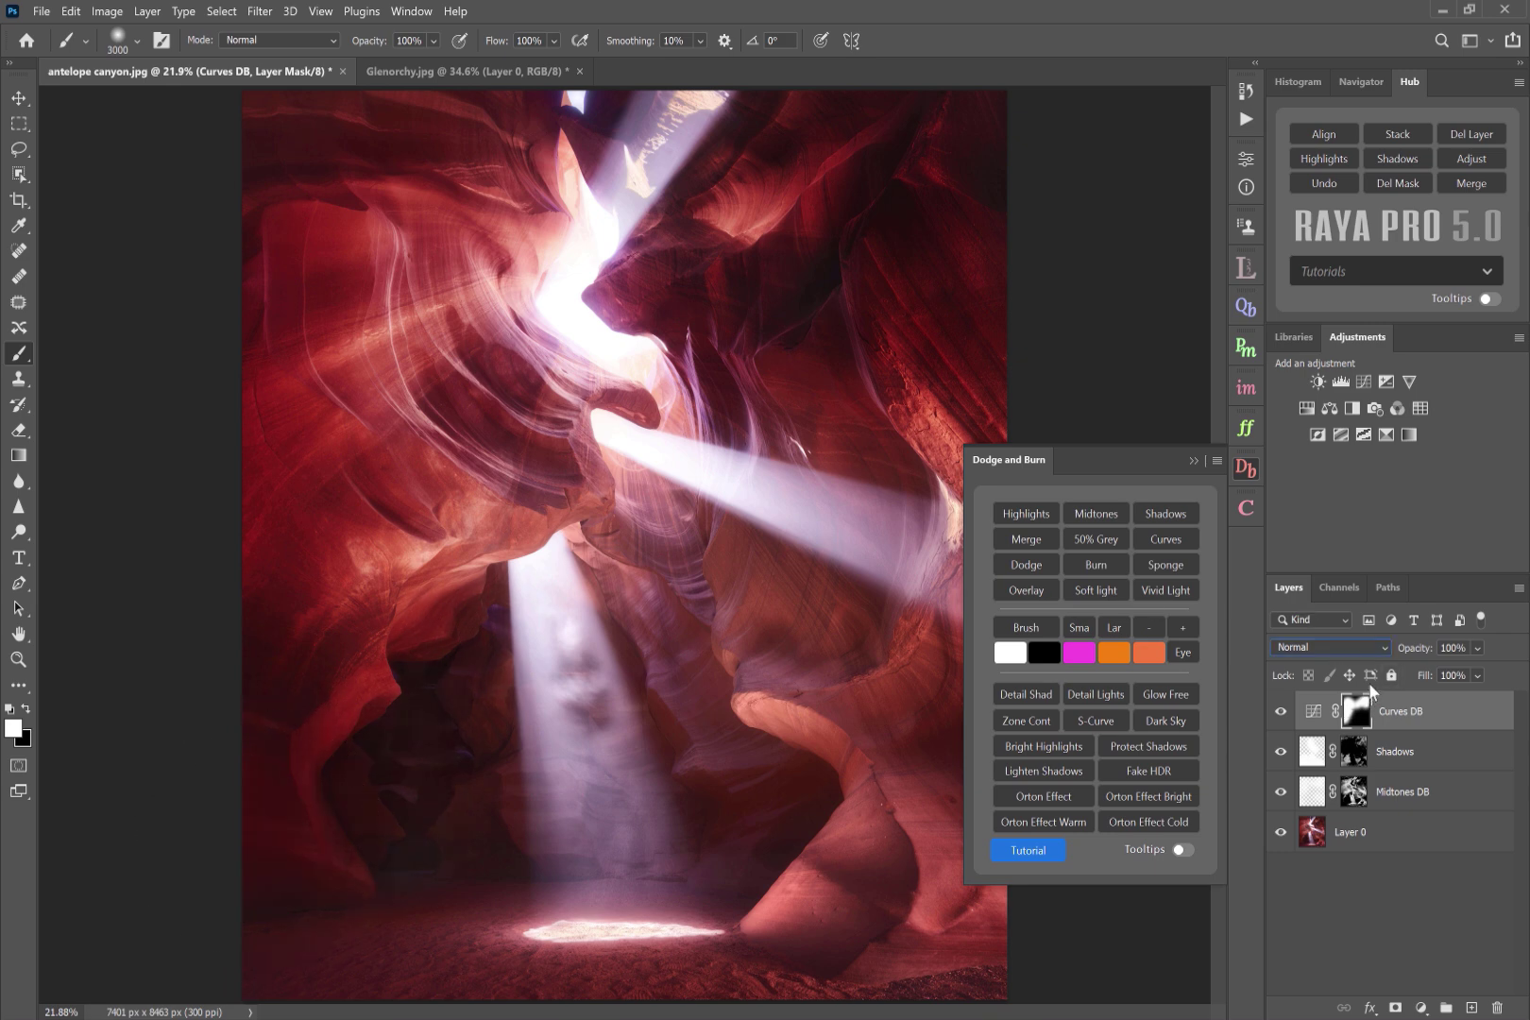
Step: Set the Curves DB layer to the Luminosity blend mode and reduce its opacity to 49%
{"action": "left_click", "coordinate": [1379, 649]}
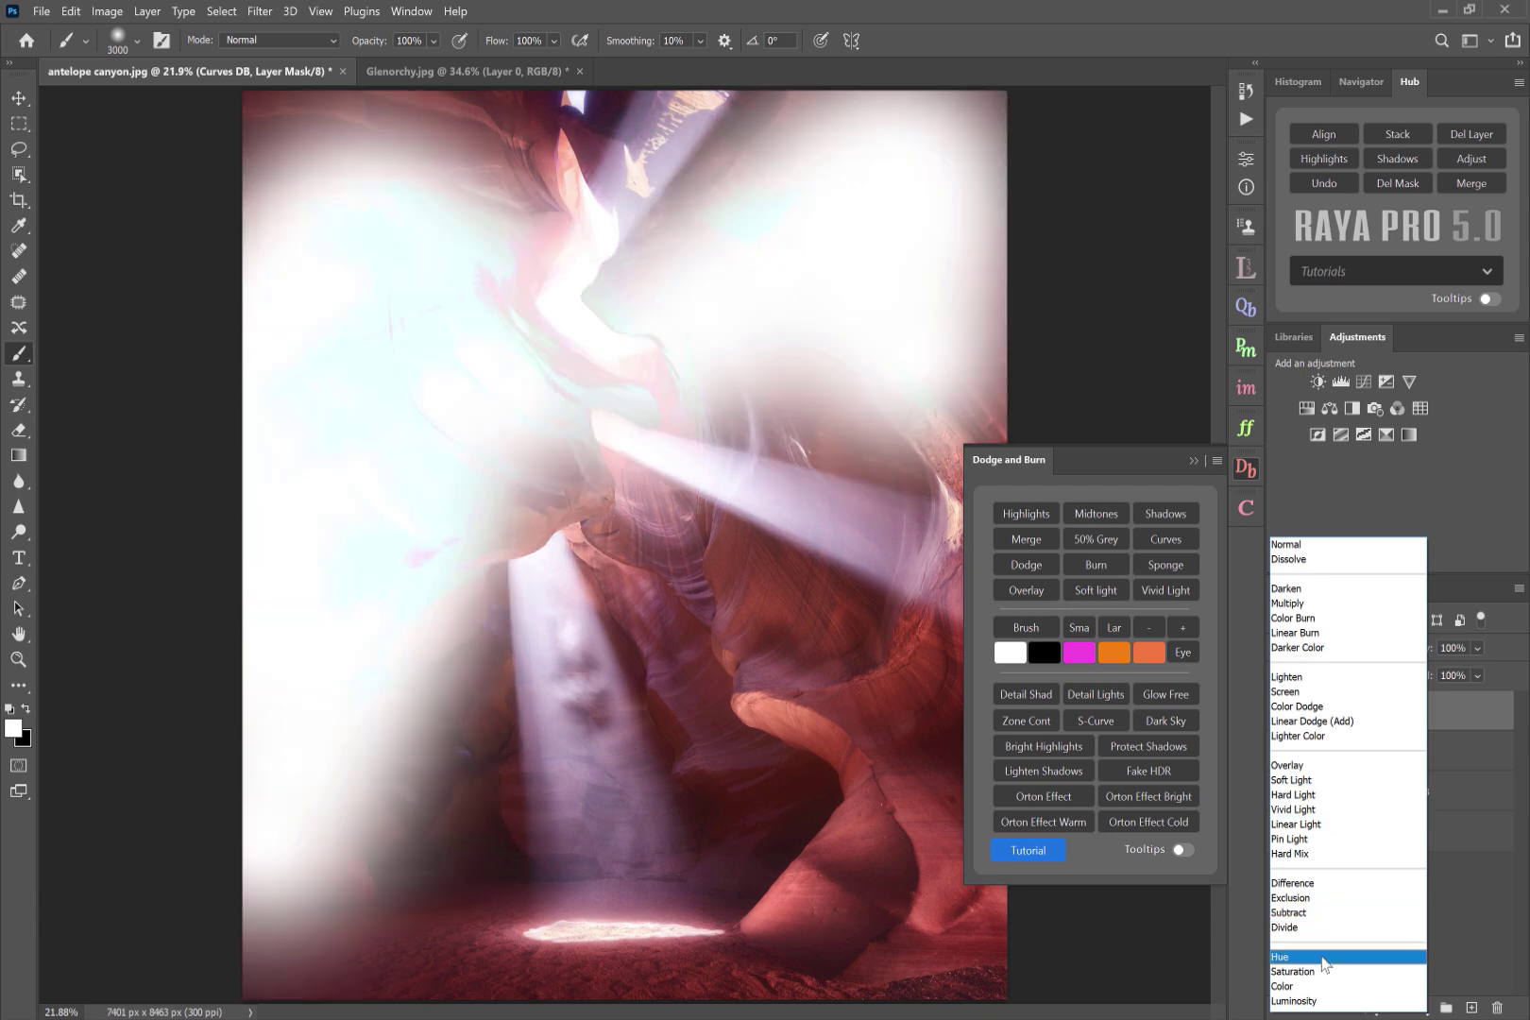
{"action": "left_click", "coordinate": [1321, 1001]}
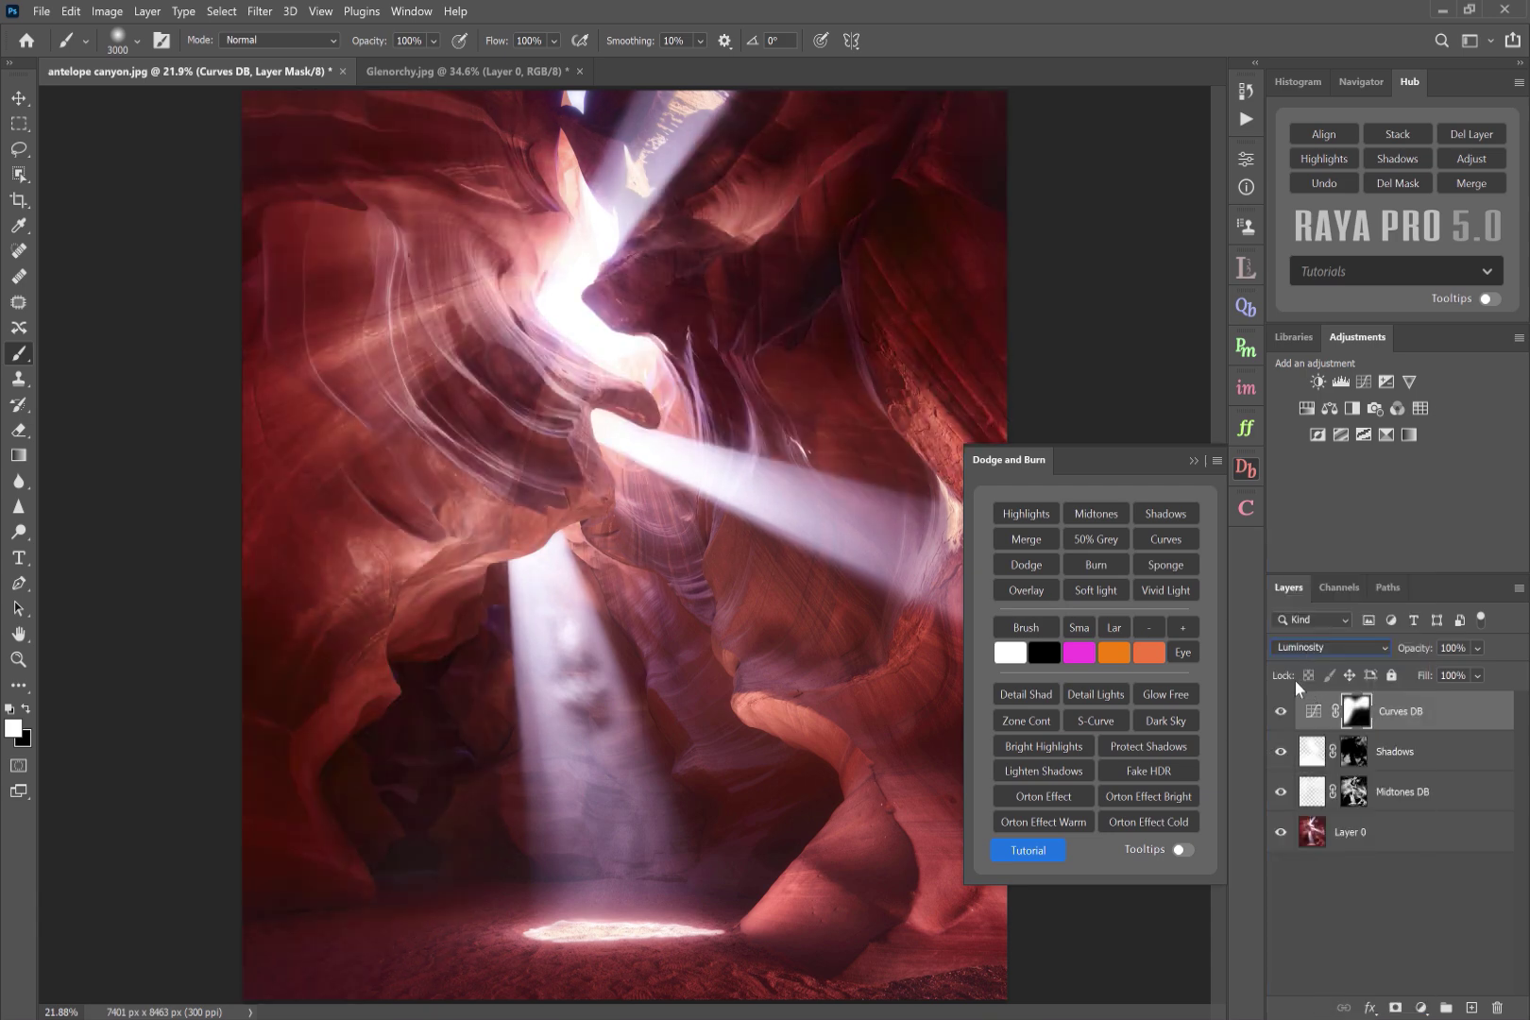
{"action": "left_click", "coordinate": [1275, 714]}
{"action": "left_click", "coordinate": [1275, 714]}
{"action": "left_click_drag", "start_coordinate": [1424, 652], "coordinate": [1376, 659]}
Step: Compare the canyon with the Curves DB layer hidden and shown
{"action": "left_click", "coordinate": [1279, 710]}
{"action": "left_click", "coordinate": [1280, 710]}
{"action": "left_click", "coordinate": [1280, 710]}
{"action": "left_click", "coordinate": [1280, 710]}
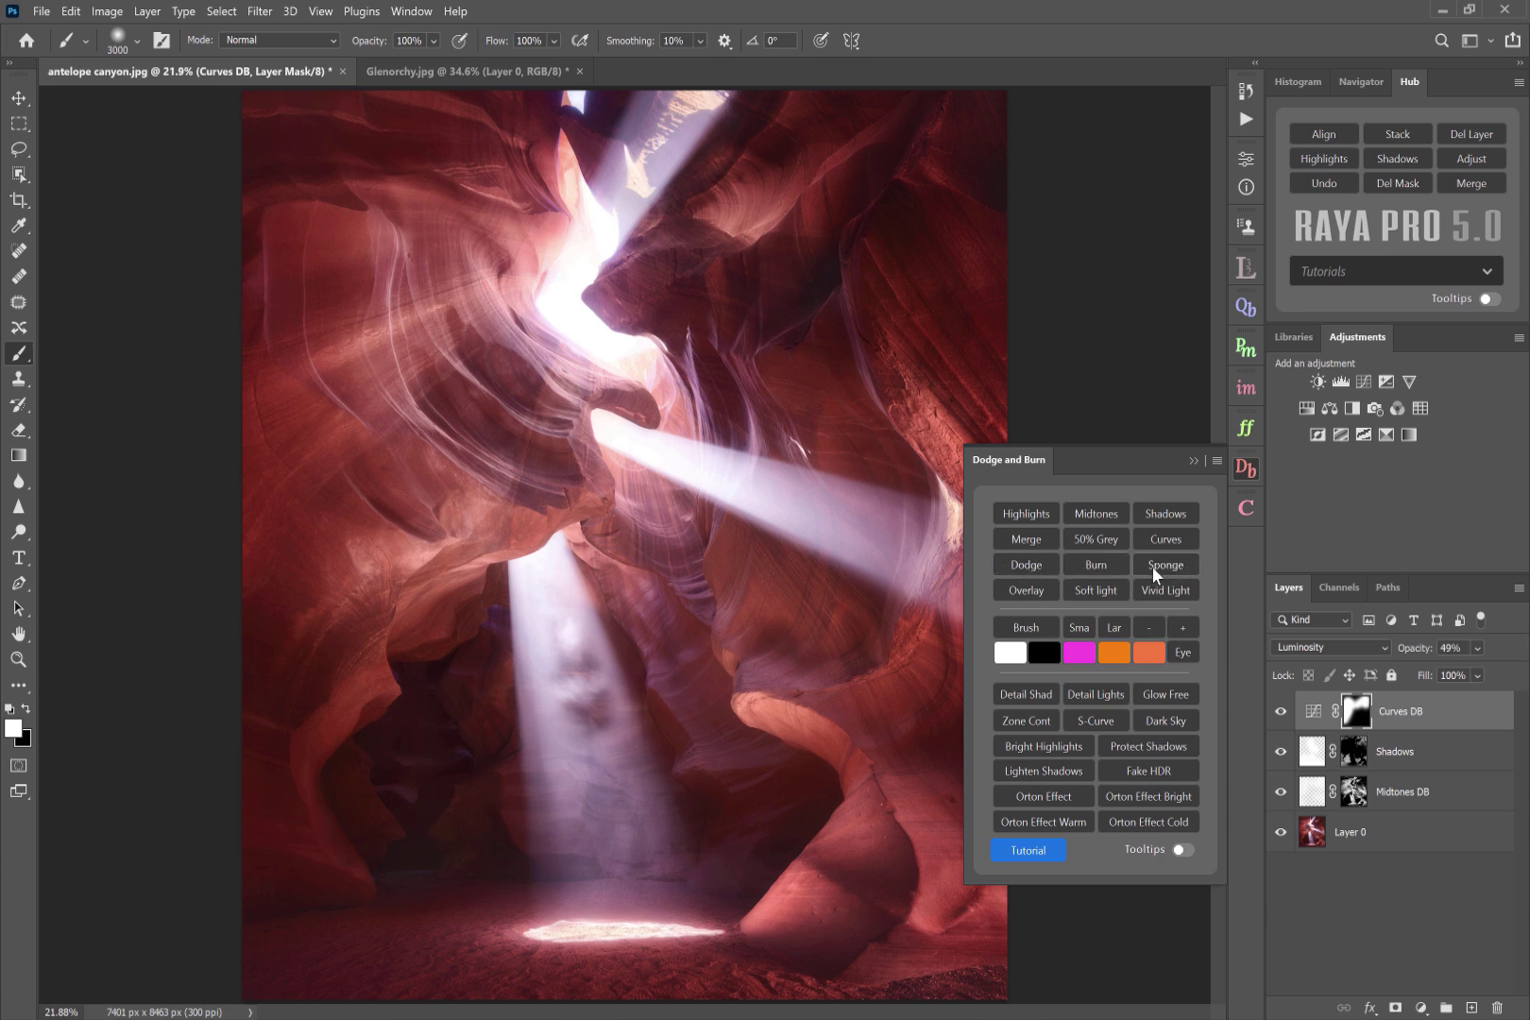
Step: Create a merged layer above Curves DB and choose the Dodge tool with a 3124 px brush
{"action": "left_click", "coordinate": [1033, 539]}
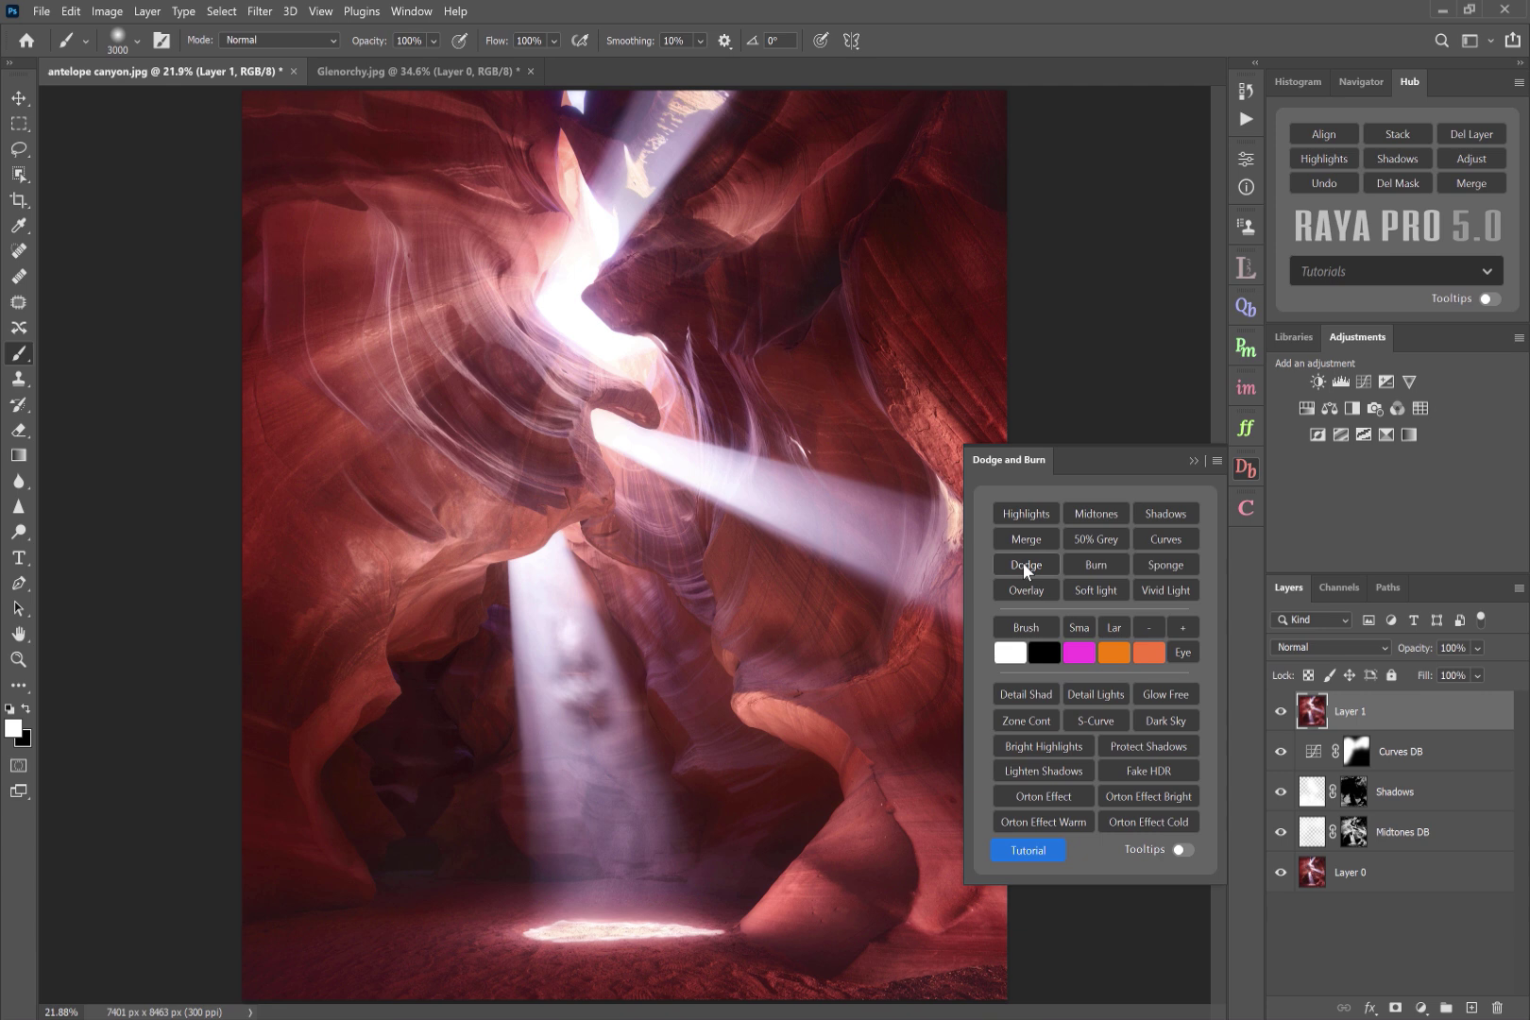
{"action": "left_click", "coordinate": [1023, 563]}
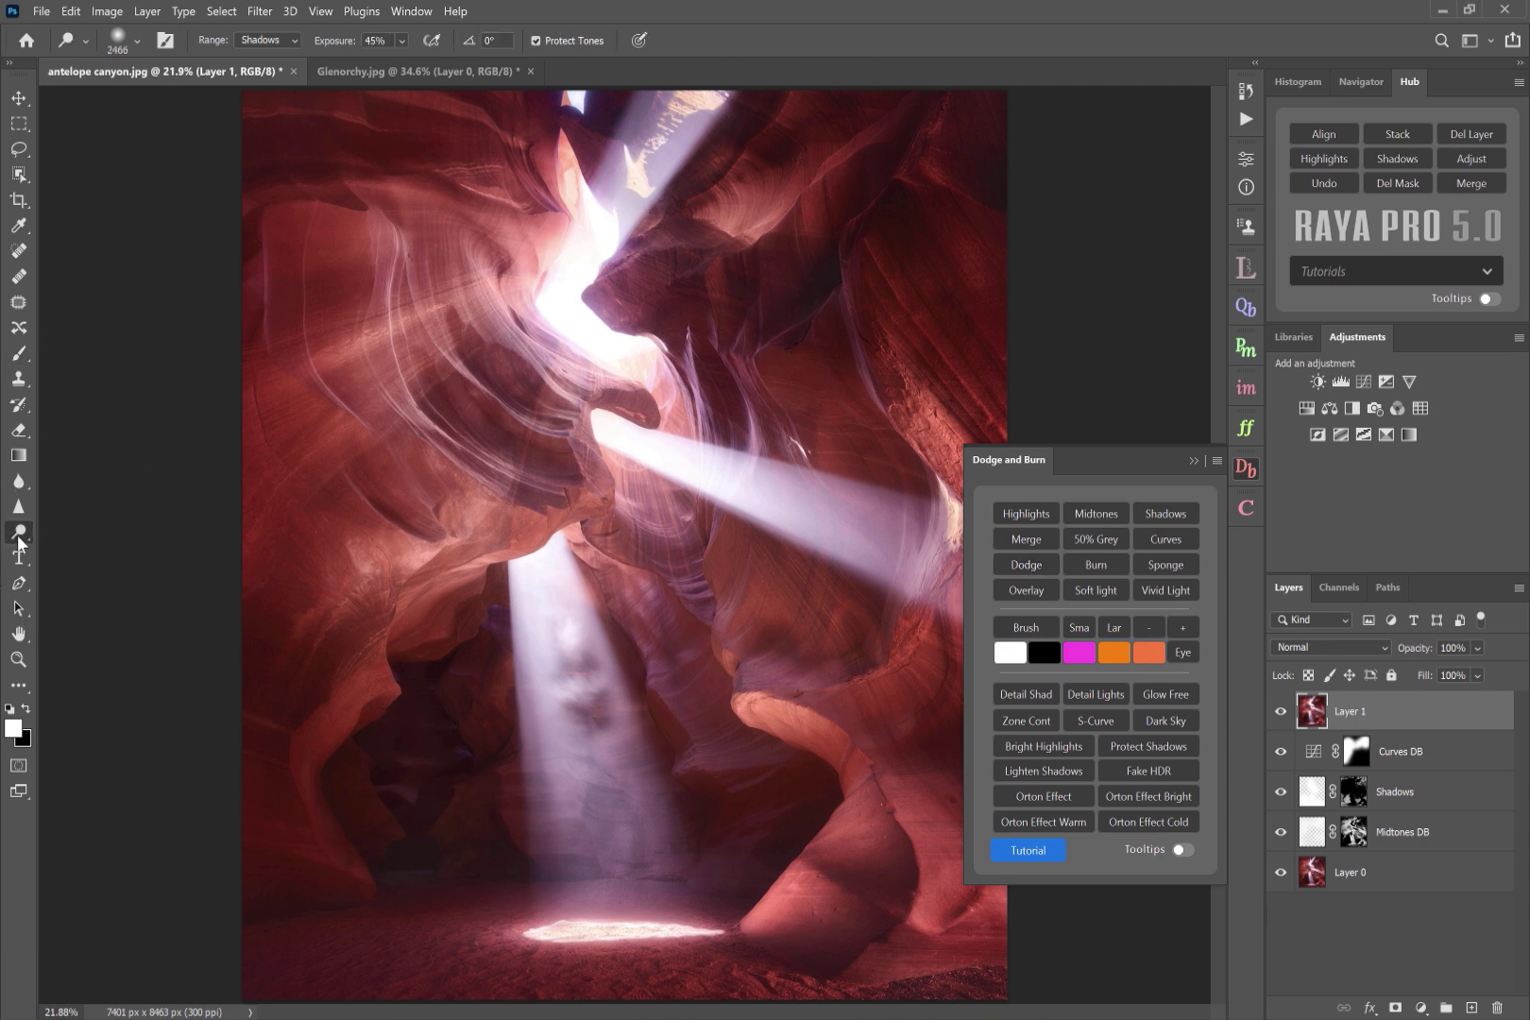
{"action": "left_click", "coordinate": [1081, 563]}
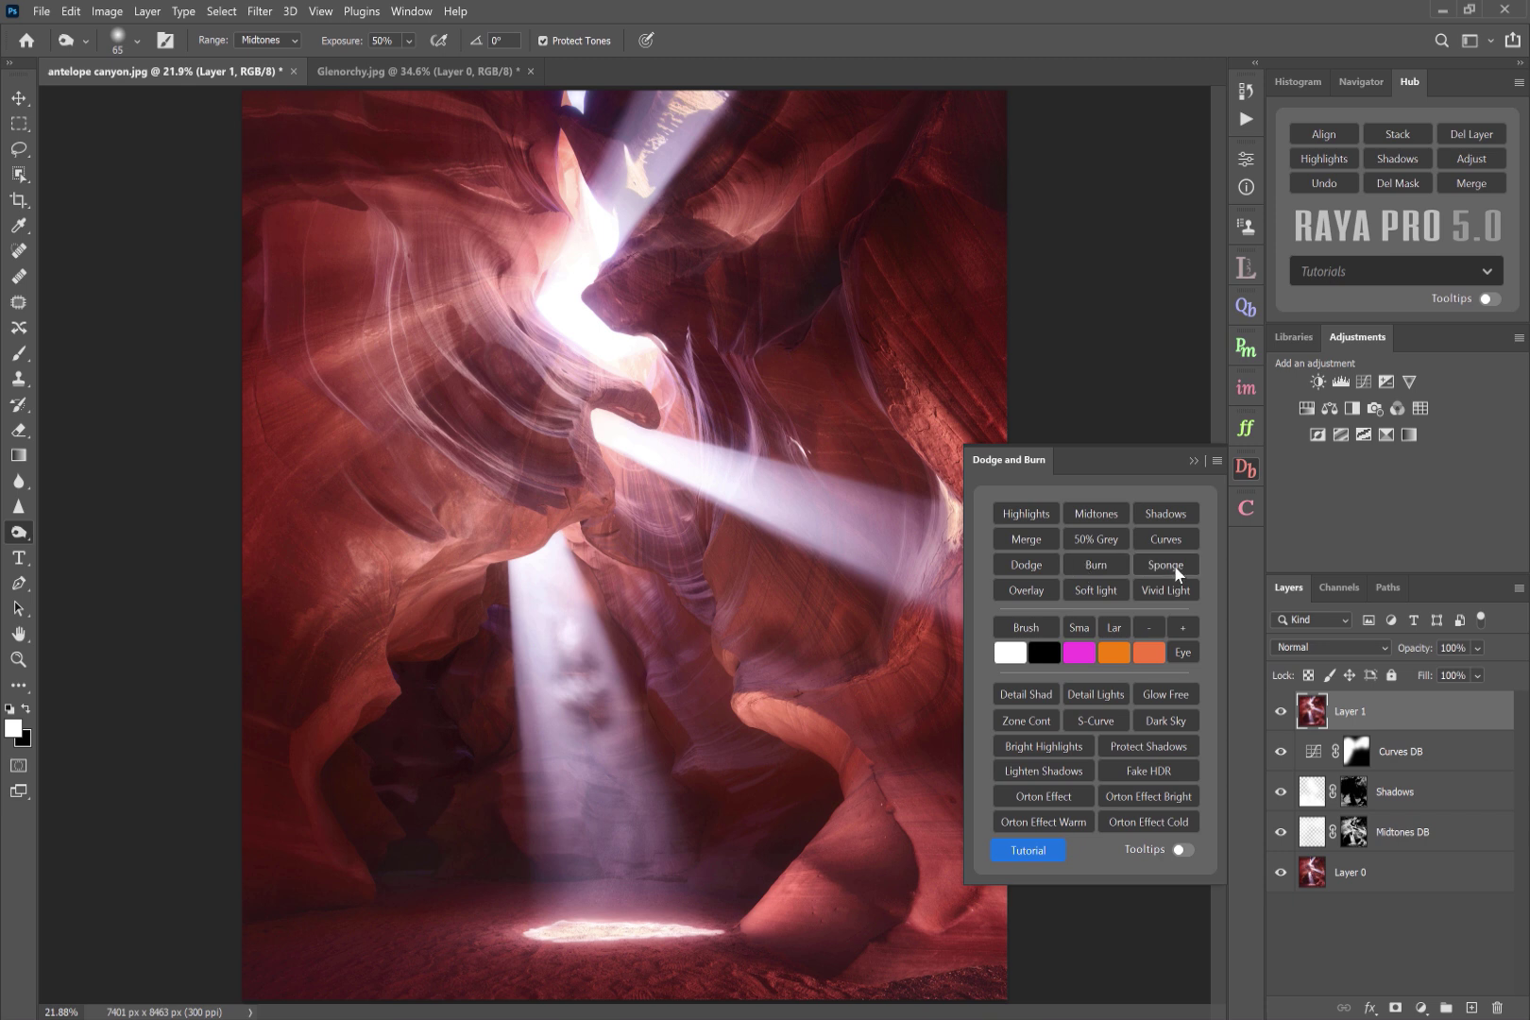
{"action": "left_click", "coordinate": [1027, 564]}
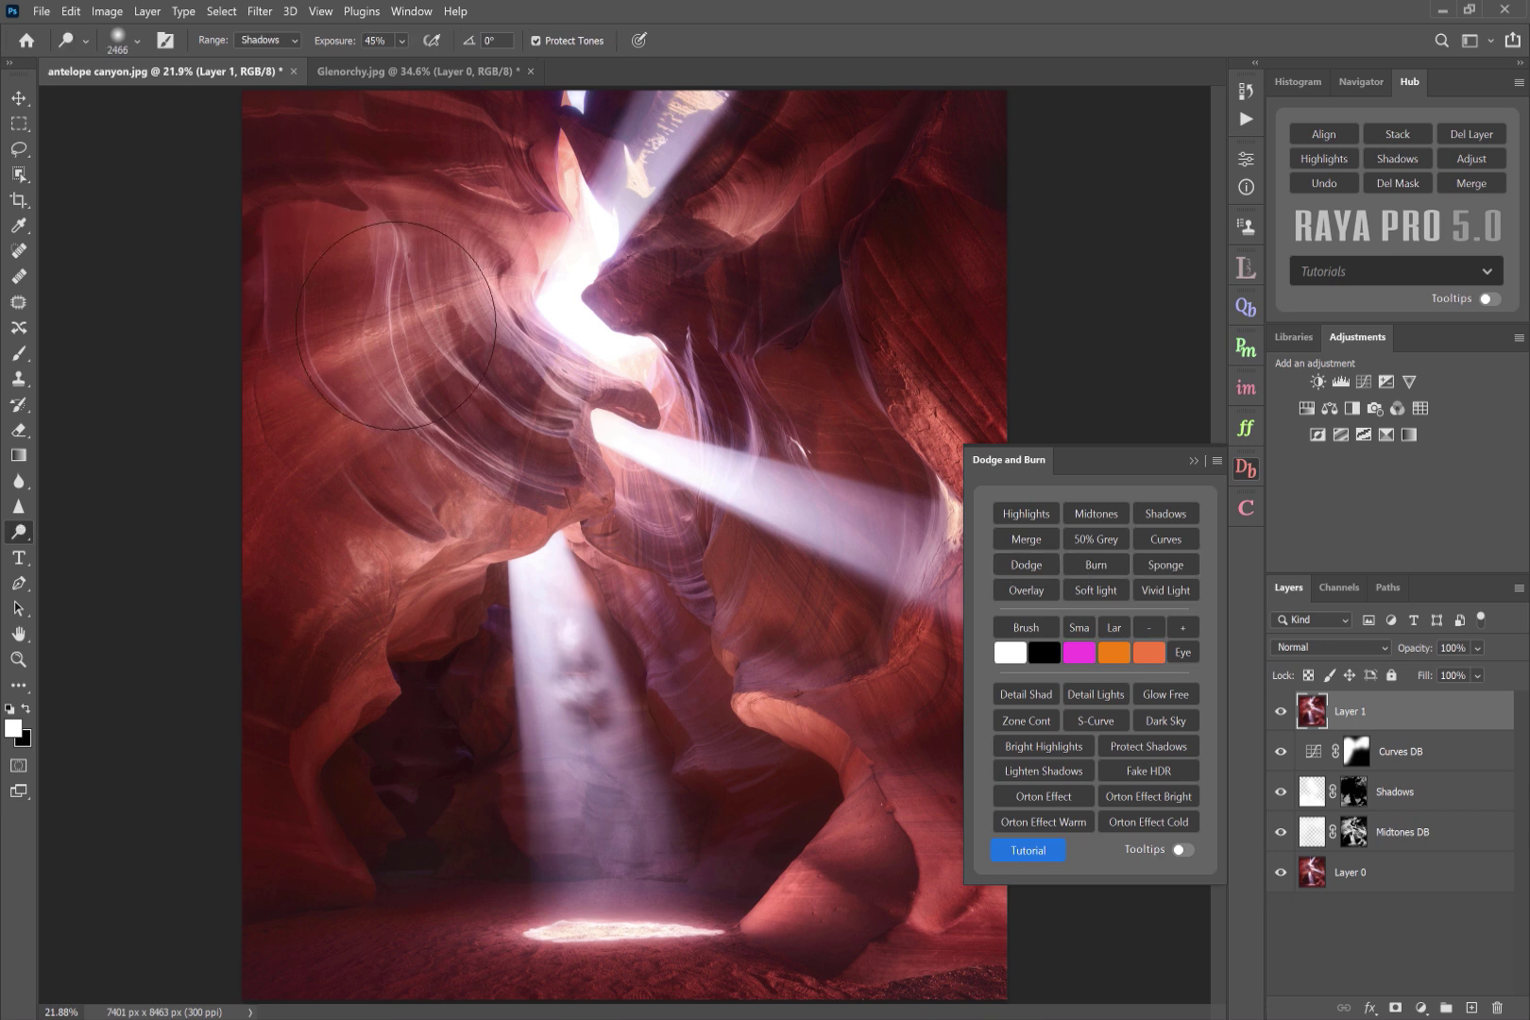
{"action": "left_click_drag", "start_coordinate": [396, 326], "coordinate": [464, 357]}
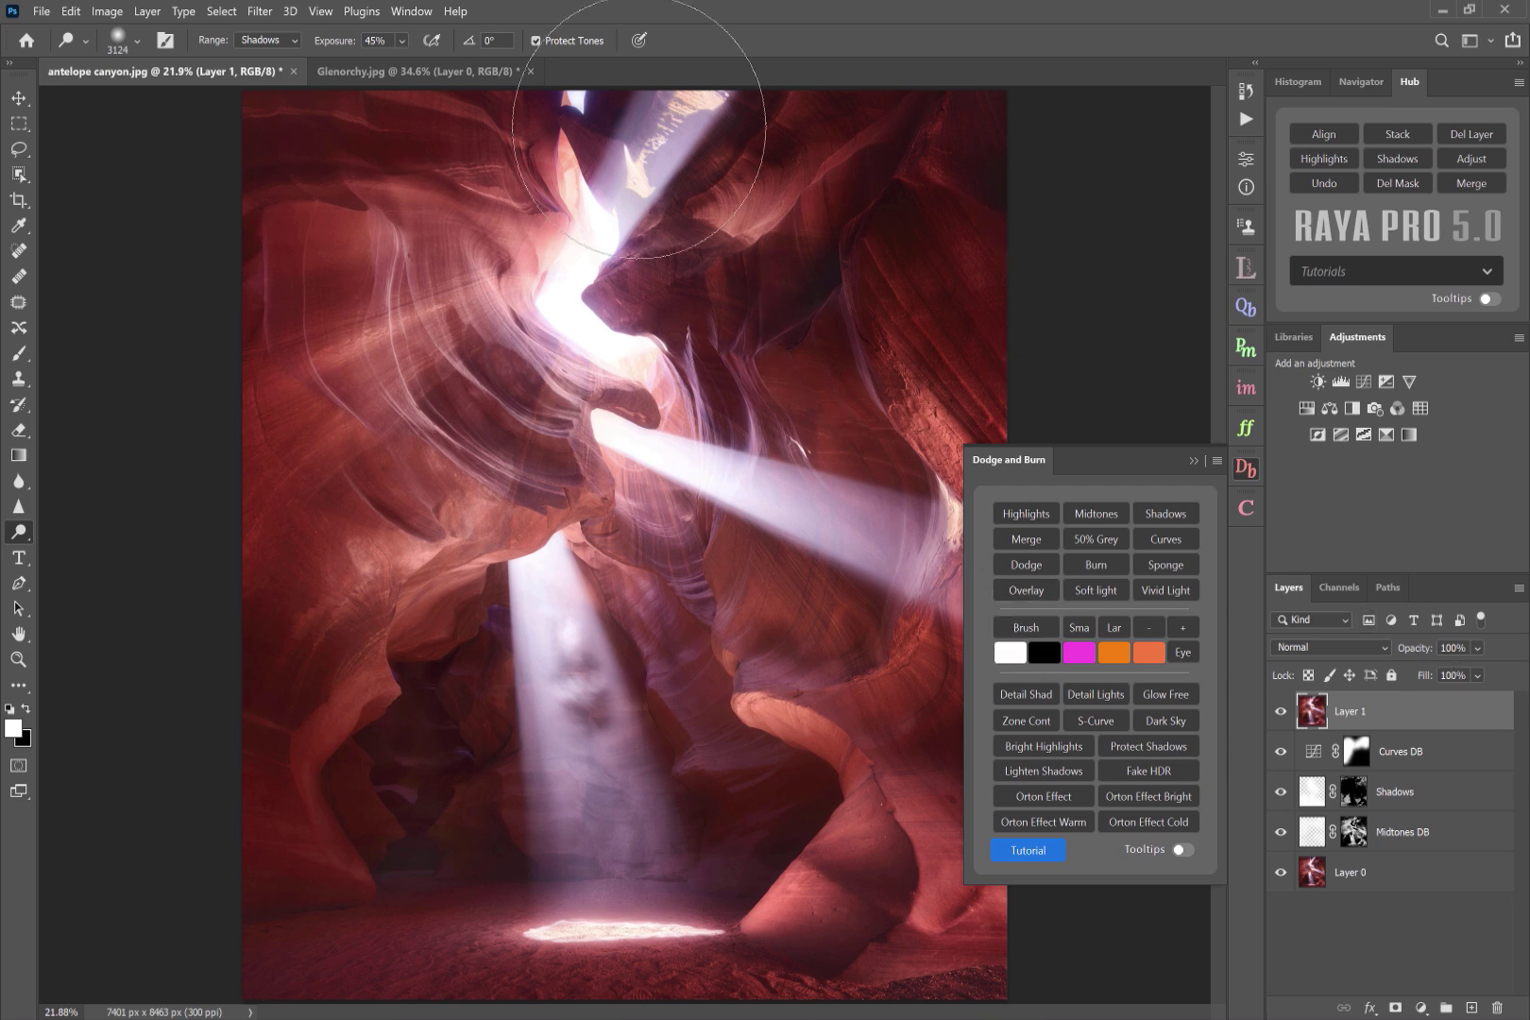
Step: In Glenorchy.jpg, create a Highlights dodge-and-burn layer with Levels midtone 0.46 and white input 154 on its mask, and choose the Brush
{"action": "left_click", "coordinate": [395, 71]}
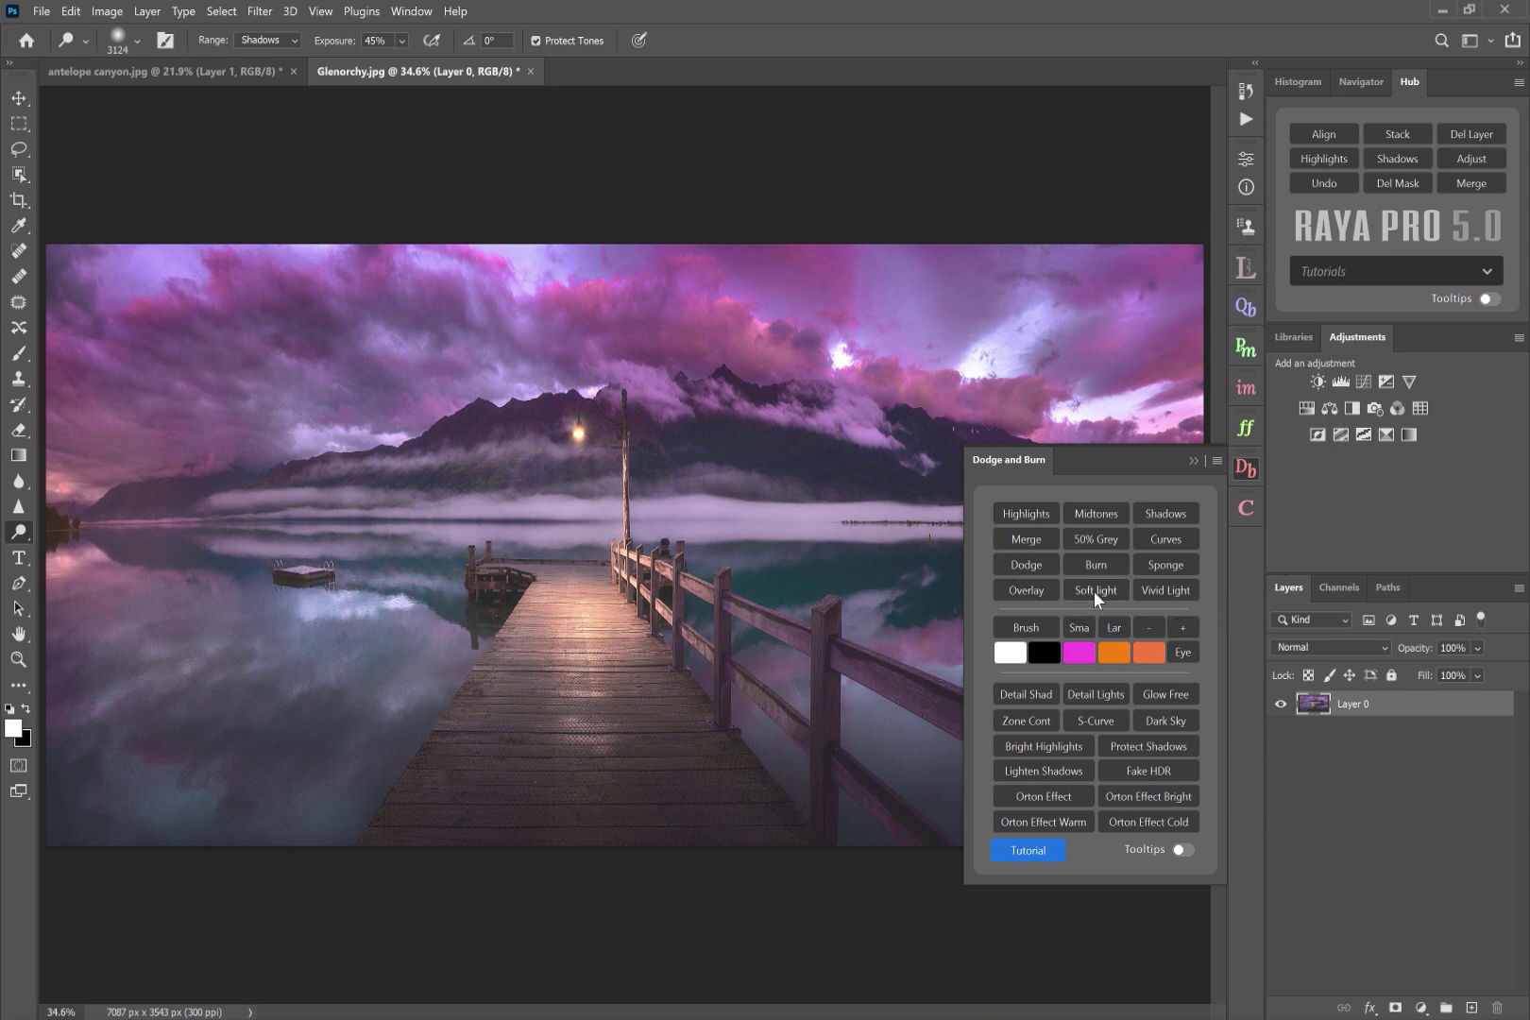
{"action": "left_click", "coordinate": [1028, 514]}
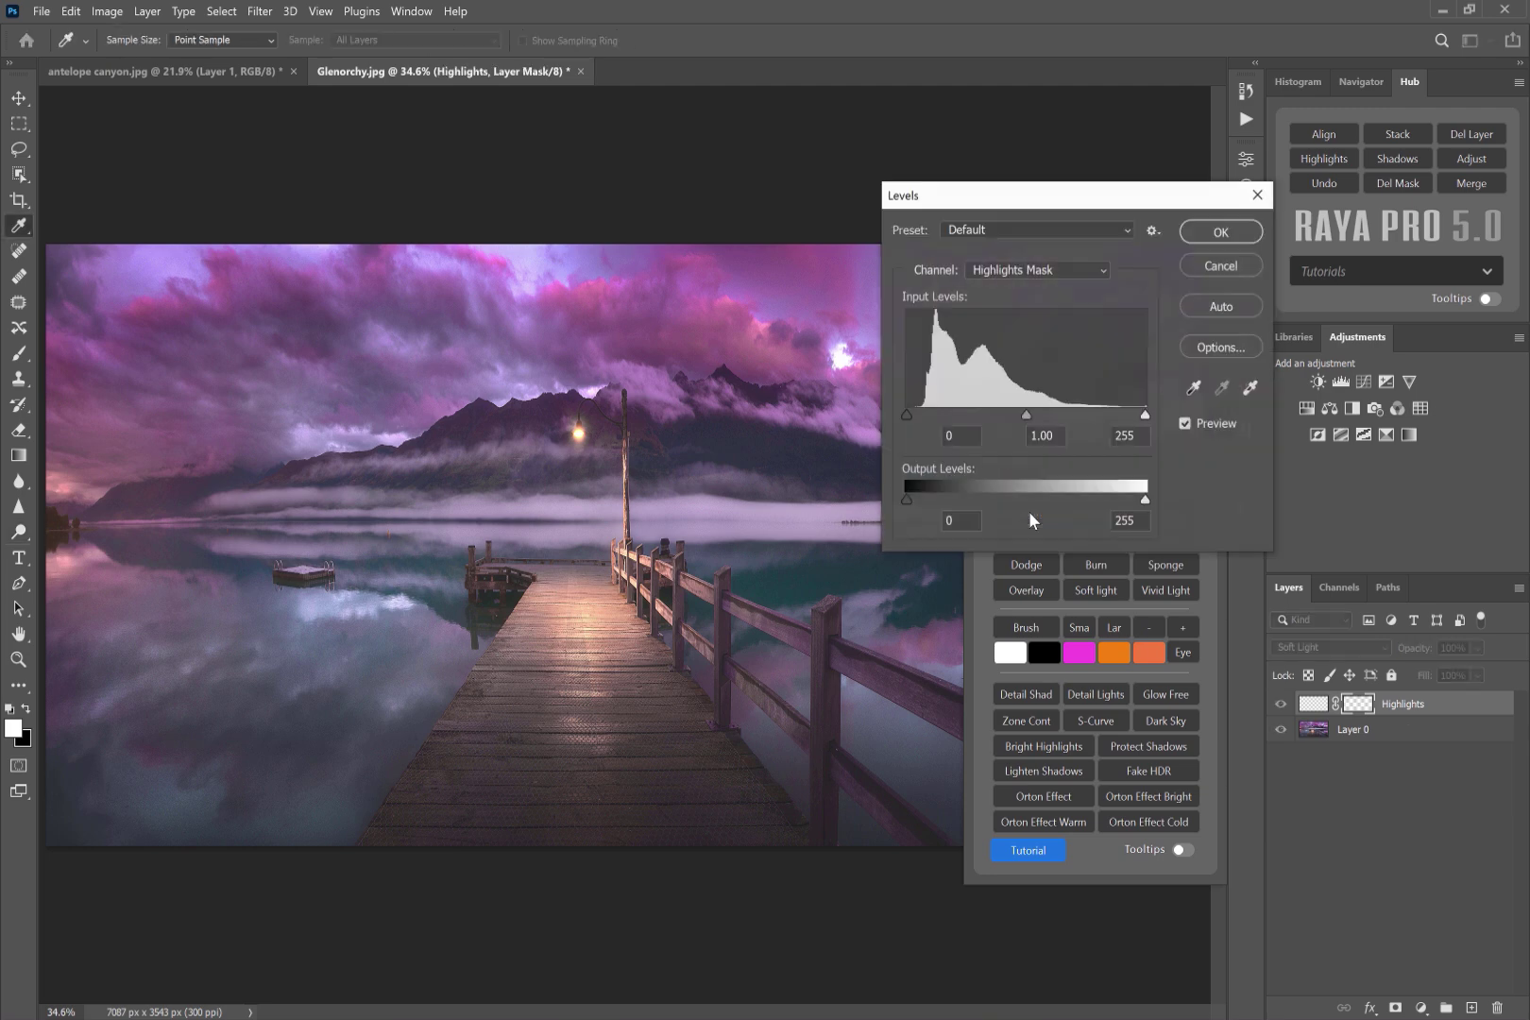
{"action": "mouse_move", "coordinate": [1146, 414]}
{"action": "left_mouse_down"}
{"action": "mouse_move", "coordinate": [979, 415]}
{"action": "mouse_move", "coordinate": [1009, 420]}
{"action": "left_mouse_up"}
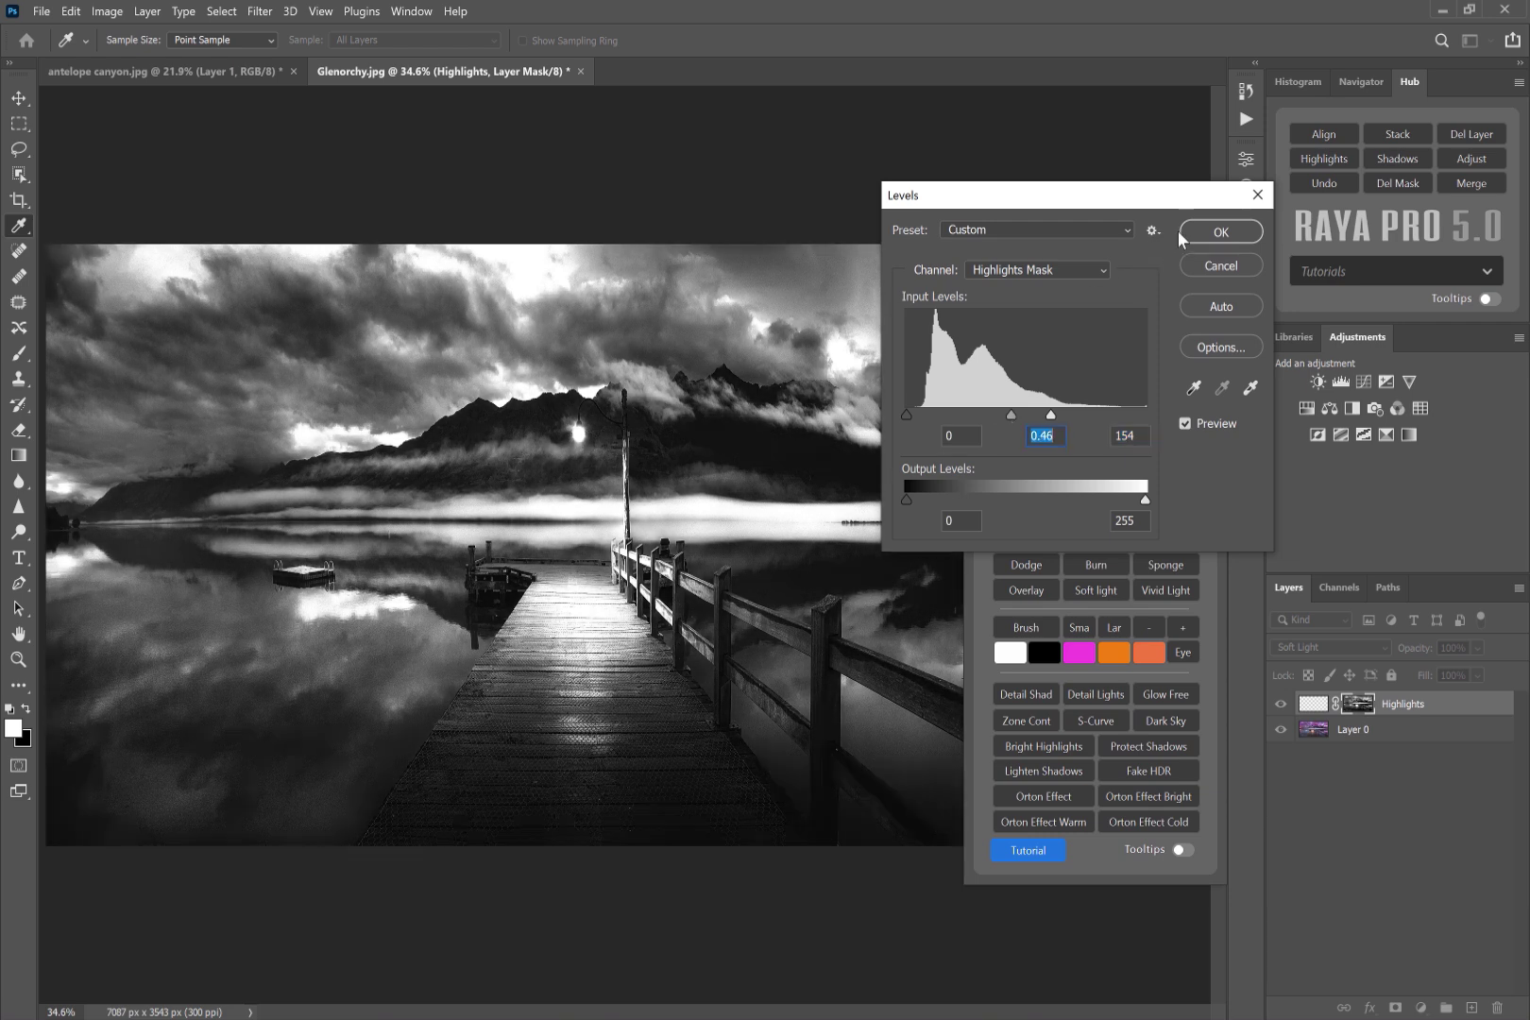
{"action": "left_click", "coordinate": [1215, 232]}
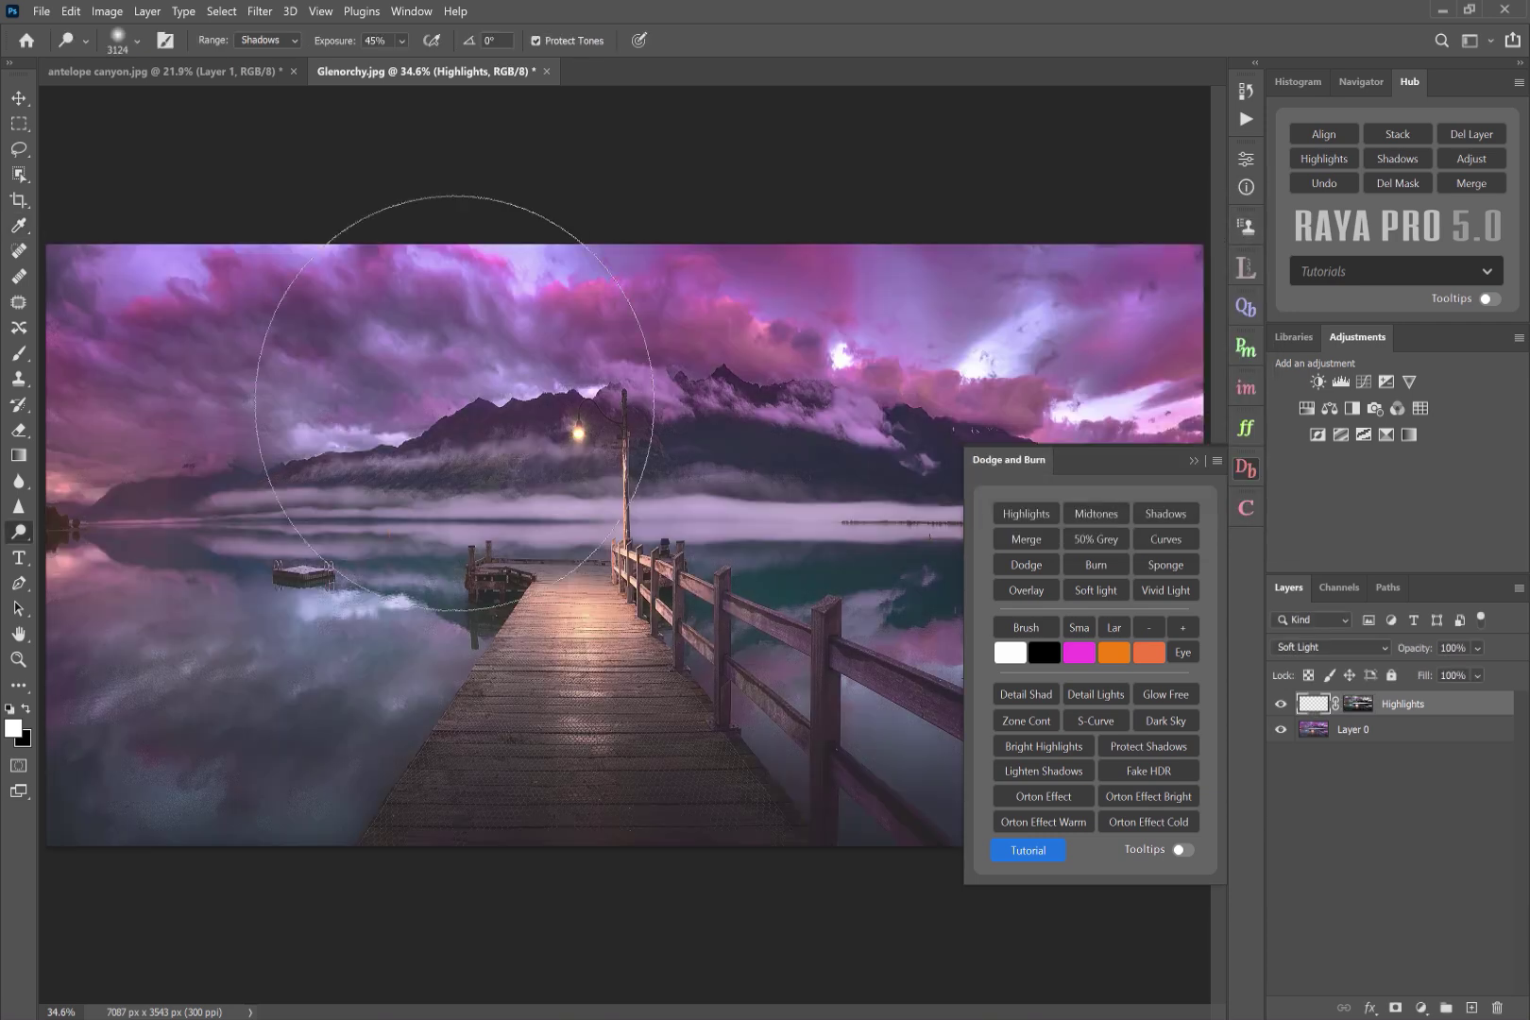
{"action": "left_click", "coordinate": [1027, 627]}
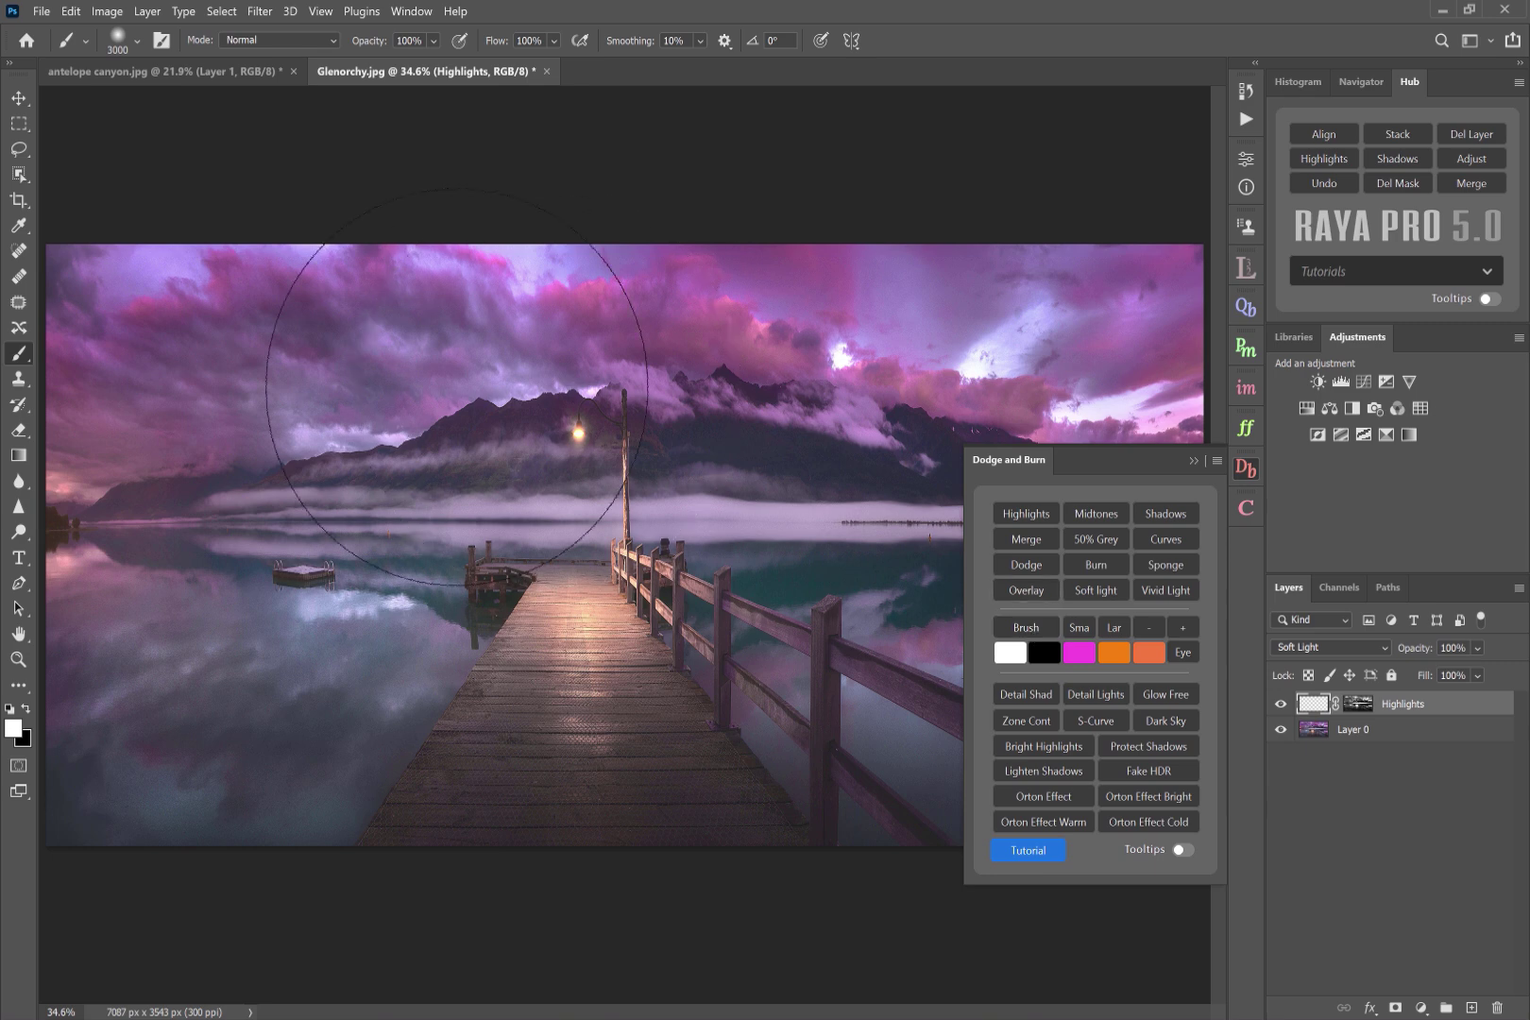
Step: Try dodging the bright clouds in white on the Highlights layer, and undo the stroke
{"action": "mouse_move", "coordinate": [616, 389]}
{"action": "left_mouse_down"}
{"action": "mouse_move", "coordinate": [860, 267]}
{"action": "mouse_move", "coordinate": [956, 247]}
{"action": "left_mouse_up"}
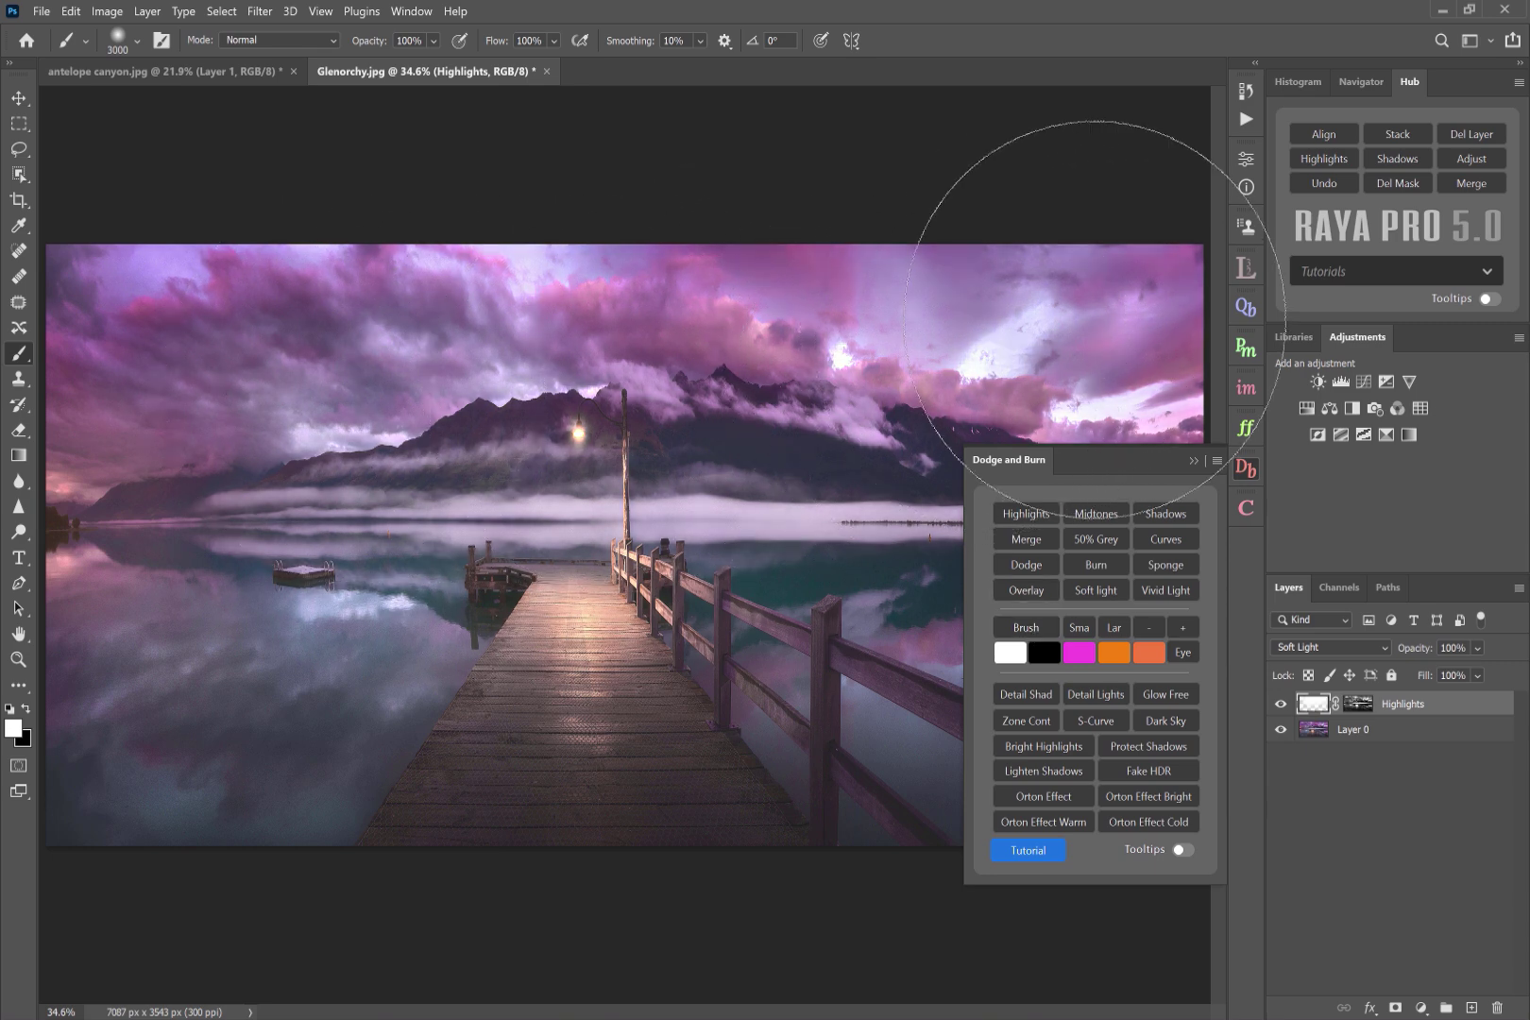
{"action": "key", "text": "ctrl+z"}
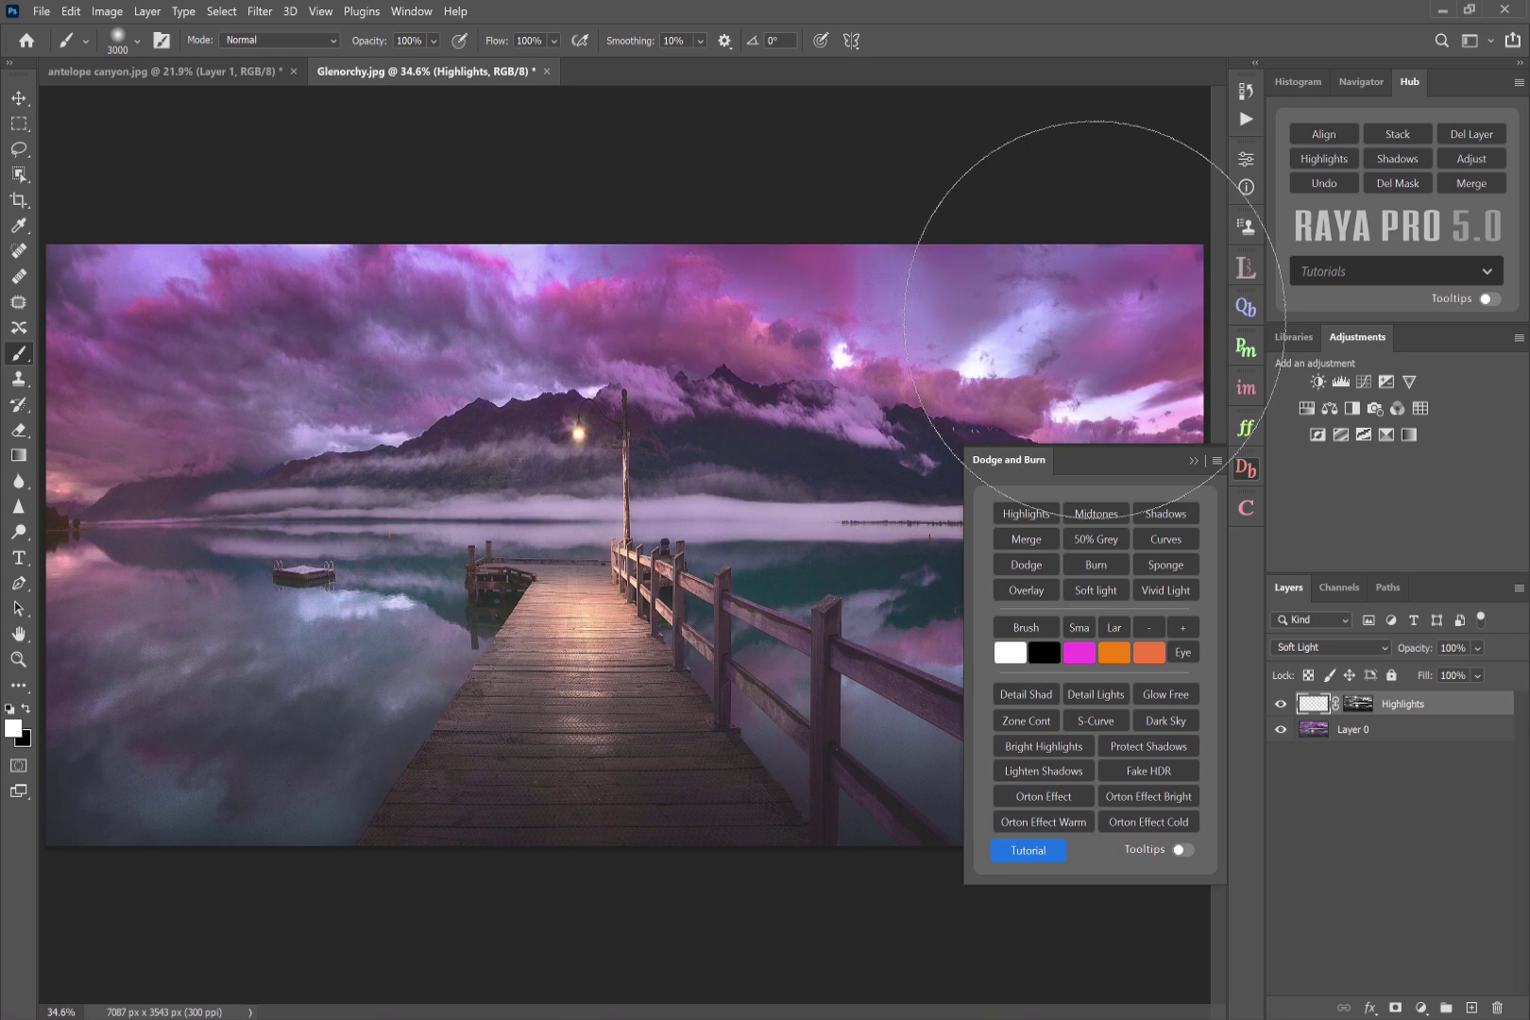
Step: Sample a light orange from the photo with the eyedropper and try painting it across the clouds on the Highlights layer
{"action": "left_click", "coordinate": [1079, 655]}
{"action": "left_click", "coordinate": [1112, 653]}
{"action": "left_click", "coordinate": [1142, 655]}
{"action": "left_click", "coordinate": [1177, 652]}
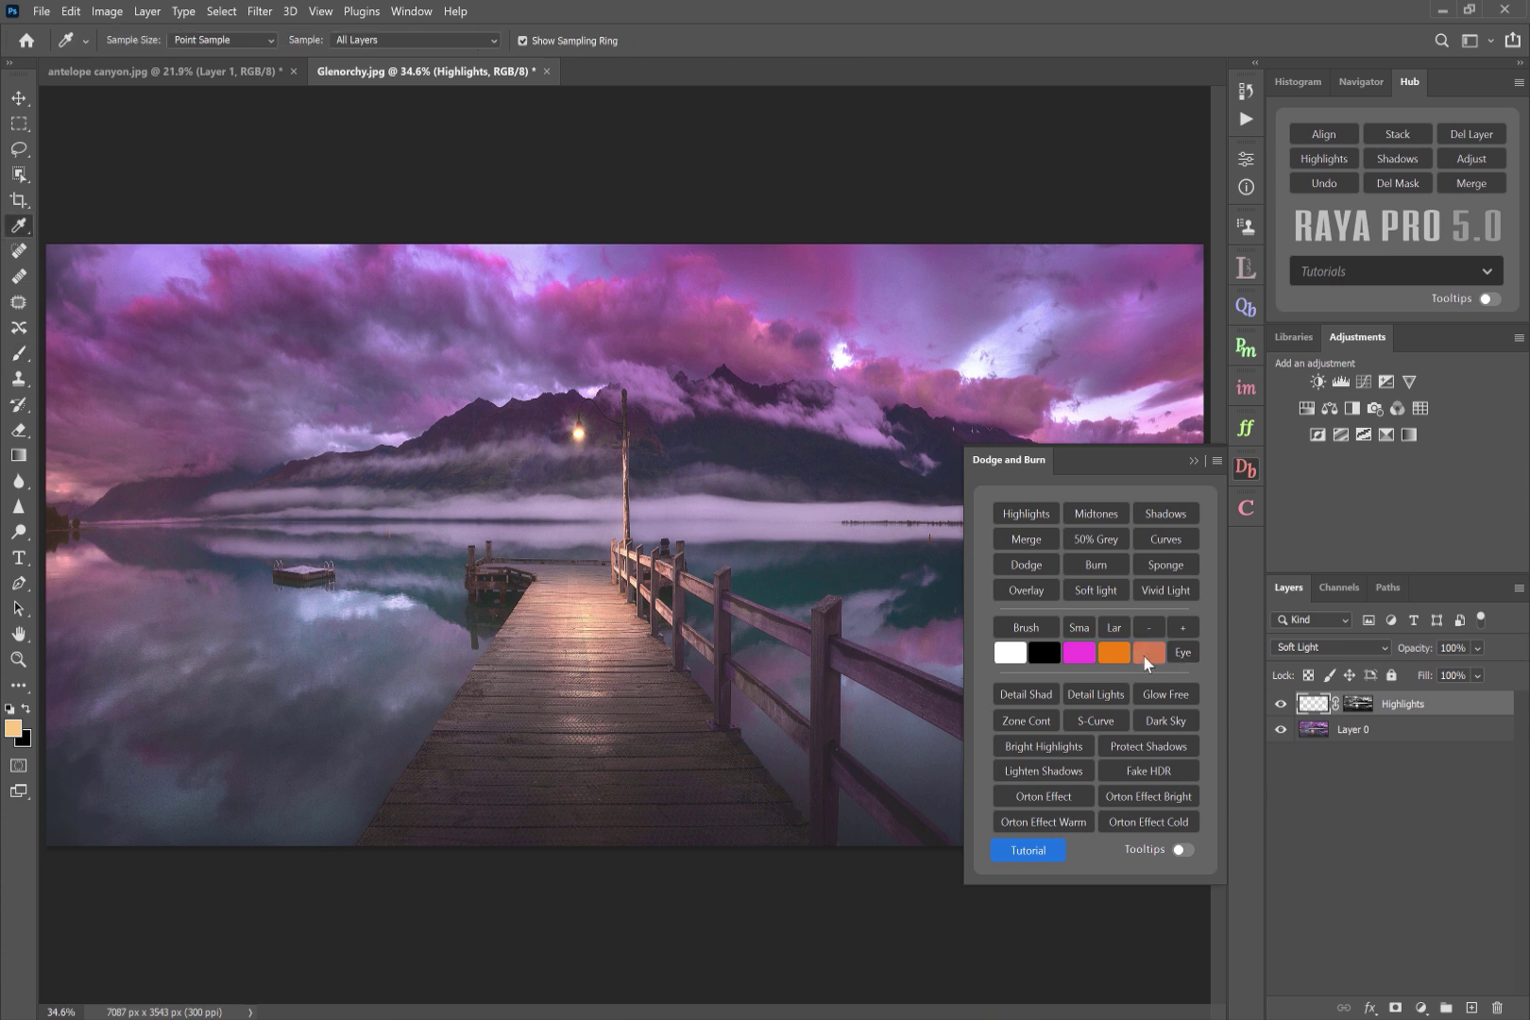
{"action": "left_click", "coordinate": [772, 293]}
{"action": "left_click", "coordinate": [1147, 651]}
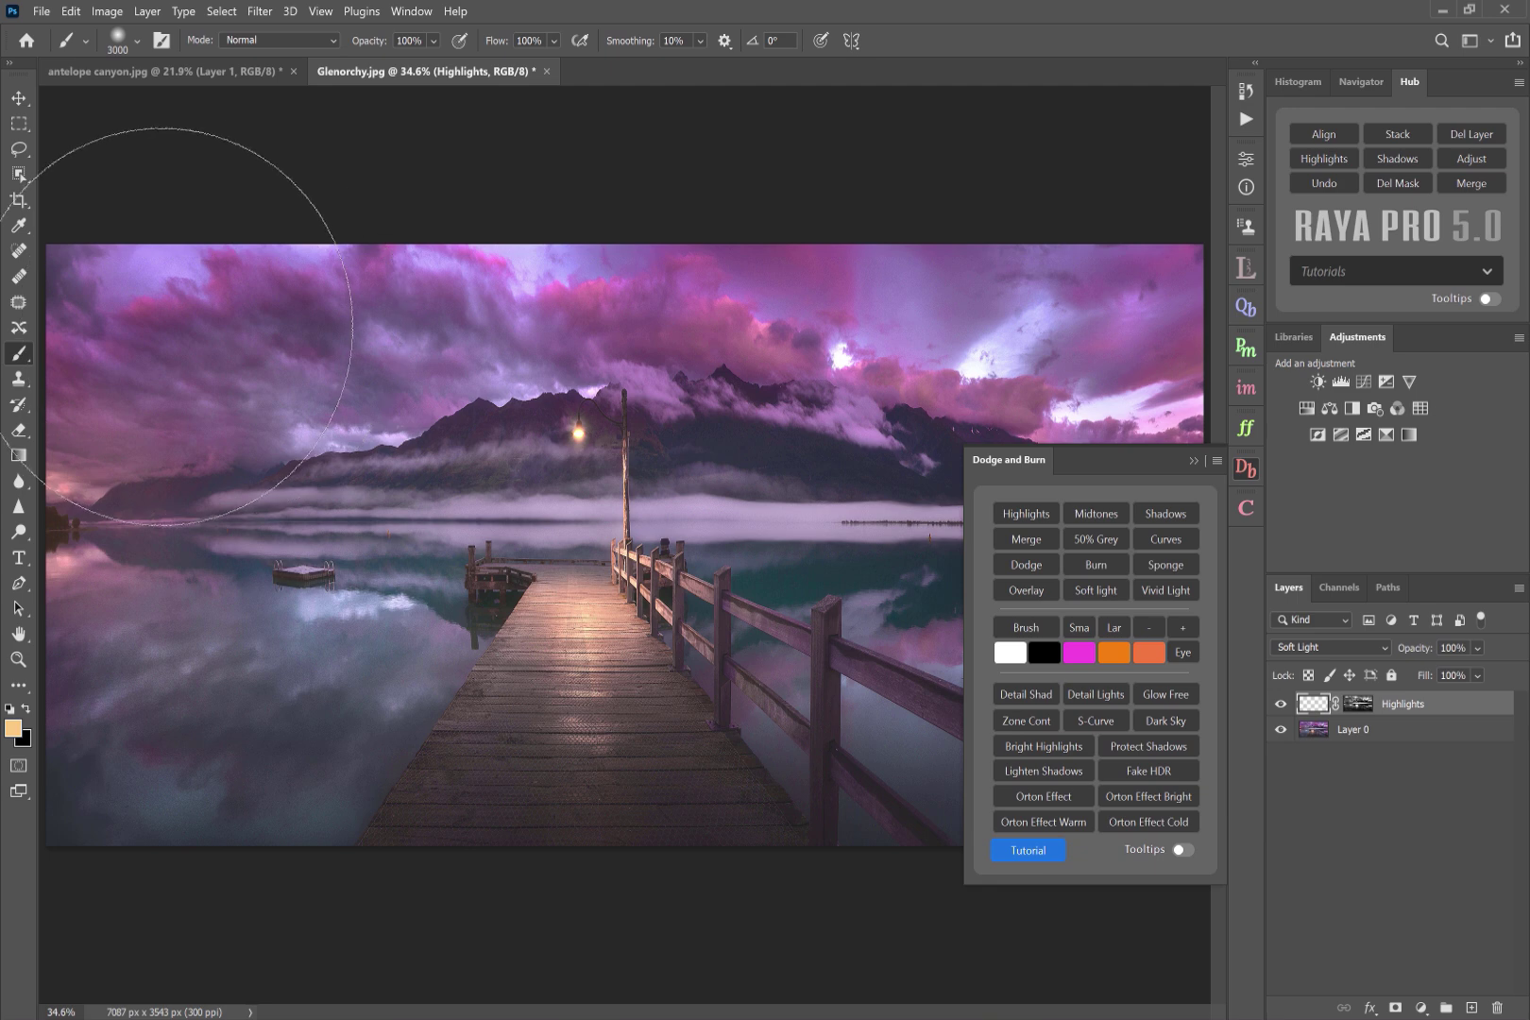
{"action": "mouse_move", "coordinate": [581, 330]}
{"action": "left_mouse_down"}
{"action": "mouse_move", "coordinate": [649, 290]}
{"action": "mouse_move", "coordinate": [1178, 307]}
{"action": "mouse_move", "coordinate": [1149, 337]}
{"action": "left_mouse_up"}
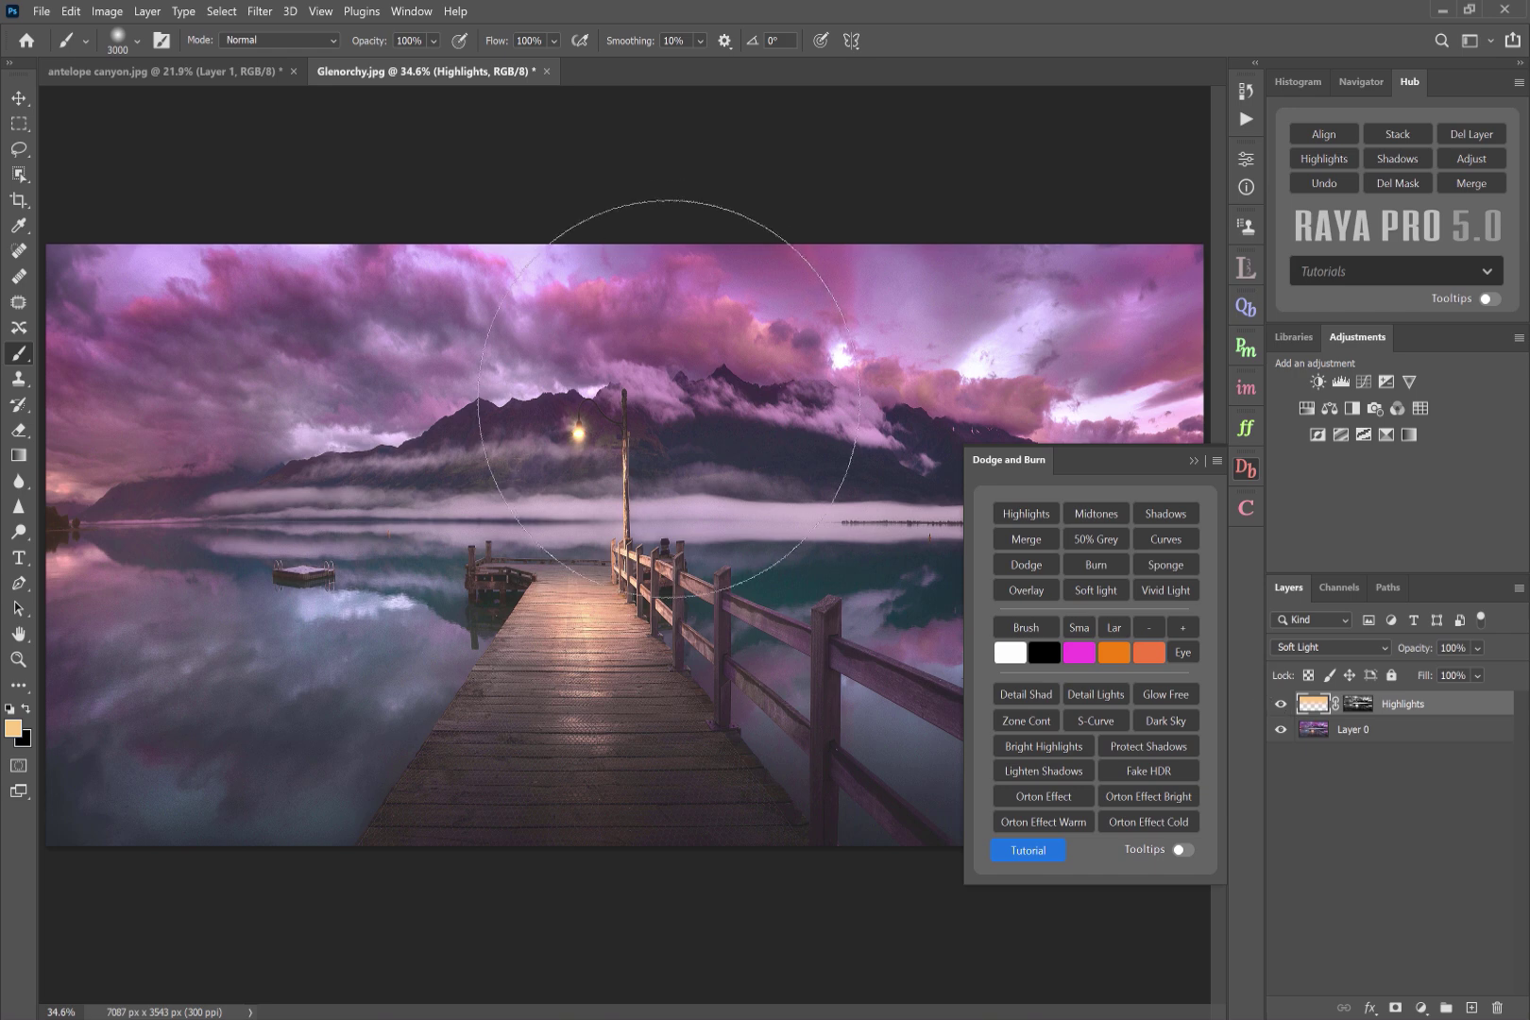
Step: Compare the sky with the light orange Highlights layer hidden and shown
{"action": "left_click", "coordinate": [1280, 703]}
{"action": "left_click", "coordinate": [1280, 704]}
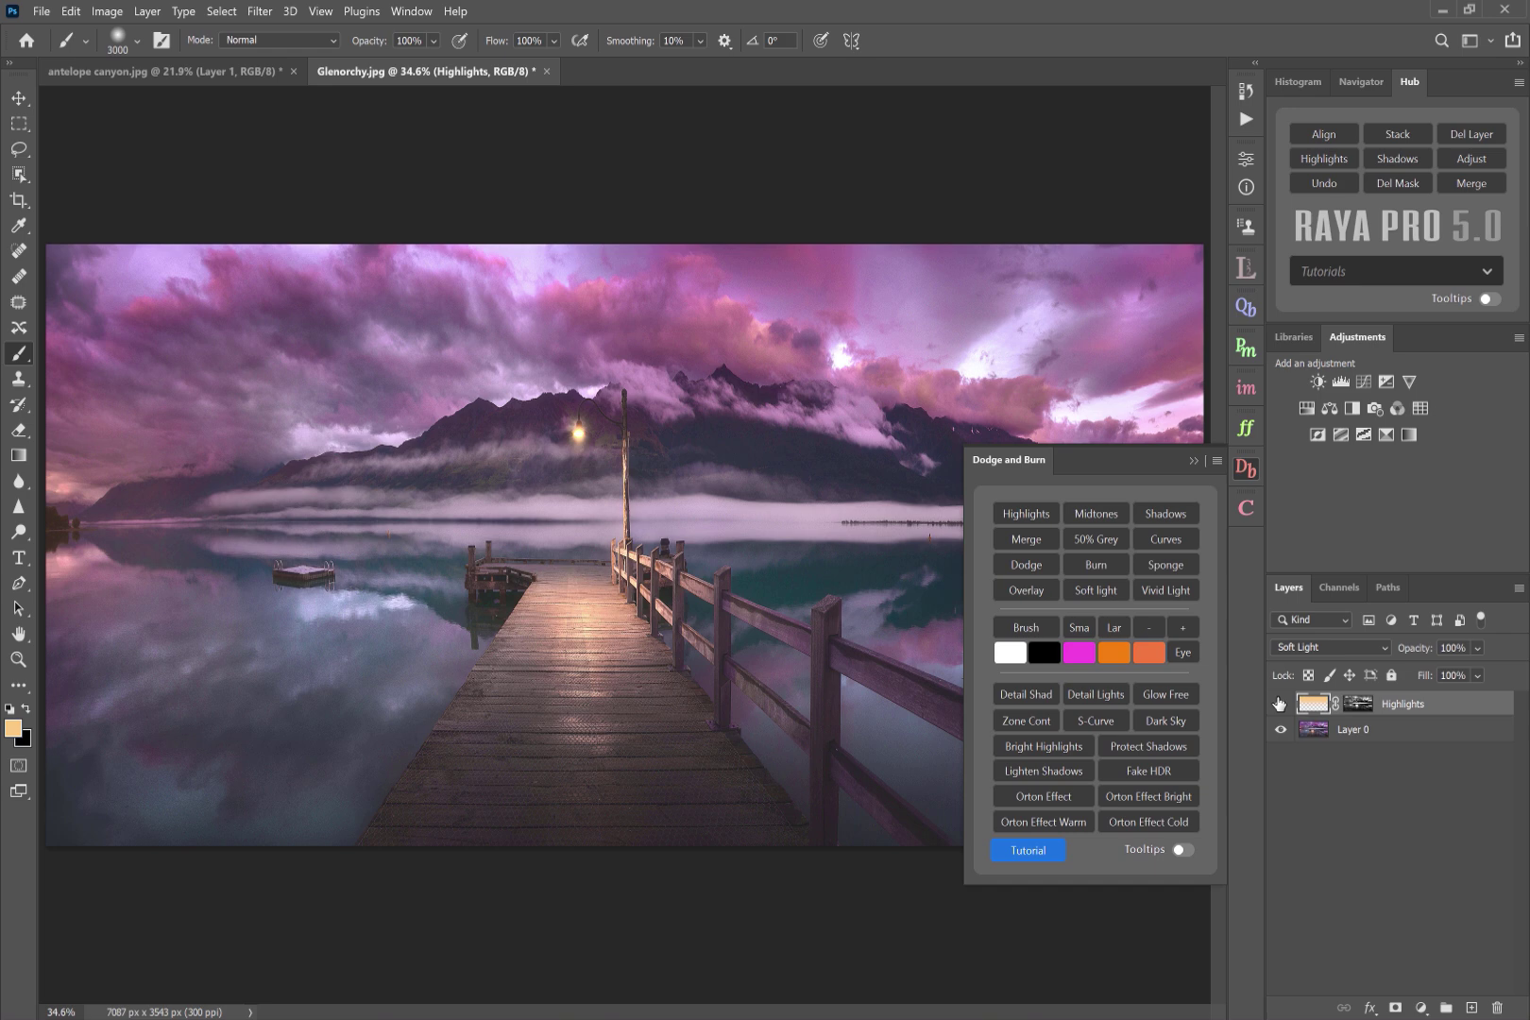
{"action": "left_click", "coordinate": [1280, 704]}
Step: Try painting magenta across the clouds on the Highlights layer
{"action": "left_click", "coordinate": [1073, 653]}
{"action": "mouse_move", "coordinate": [350, 301]}
{"action": "left_mouse_down"}
{"action": "mouse_move", "coordinate": [350, 284]}
{"action": "mouse_move", "coordinate": [1069, 281]}
{"action": "left_mouse_up"}
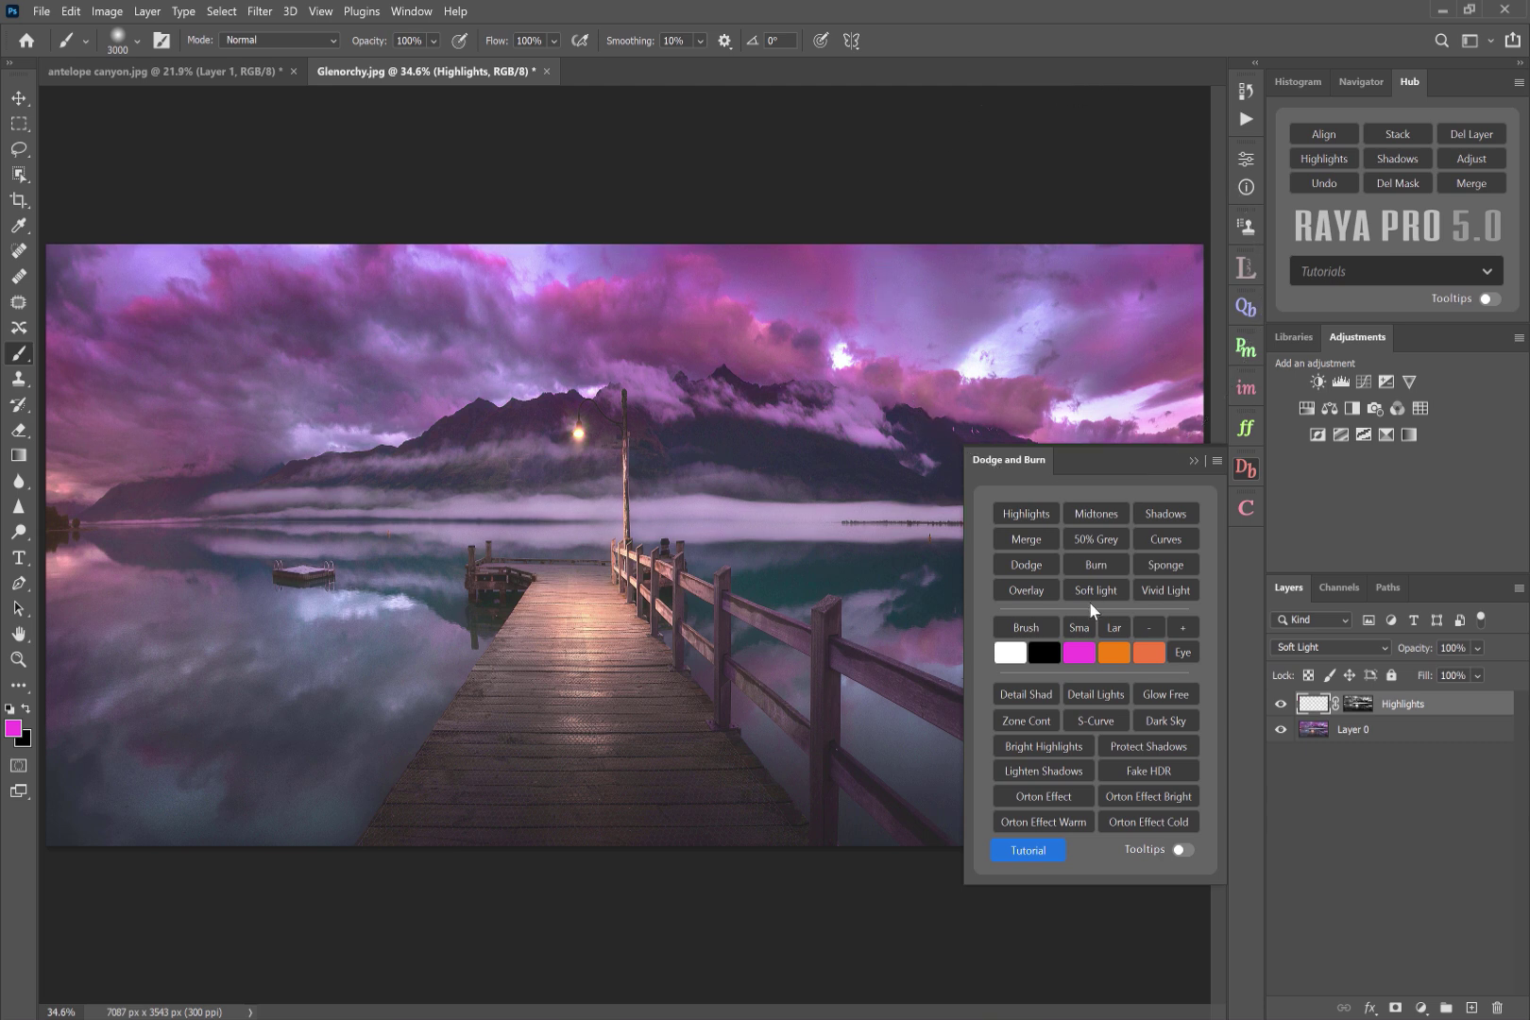
Step: Paint coral orange across the clouds on the Highlights layer and set the layer's opacity to 48%
{"action": "left_click", "coordinate": [1117, 653]}
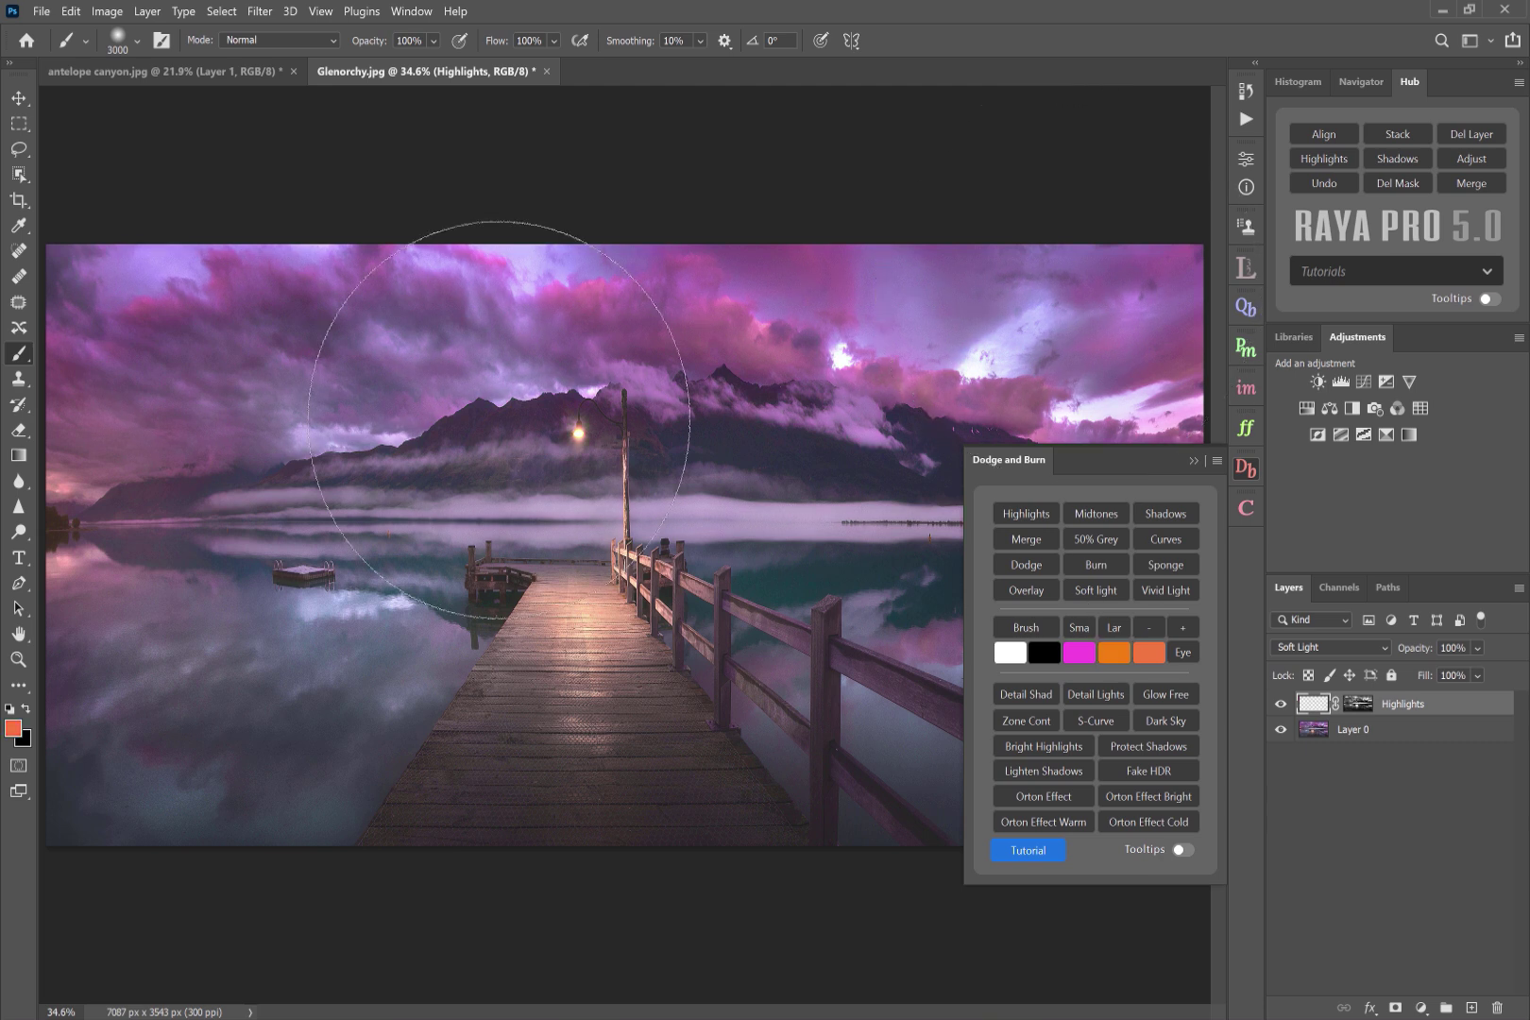
{"action": "mouse_move", "coordinate": [755, 253]}
{"action": "left_mouse_down"}
{"action": "mouse_move", "coordinate": [1138, 188]}
{"action": "mouse_move", "coordinate": [1143, 227]}
{"action": "left_mouse_up"}
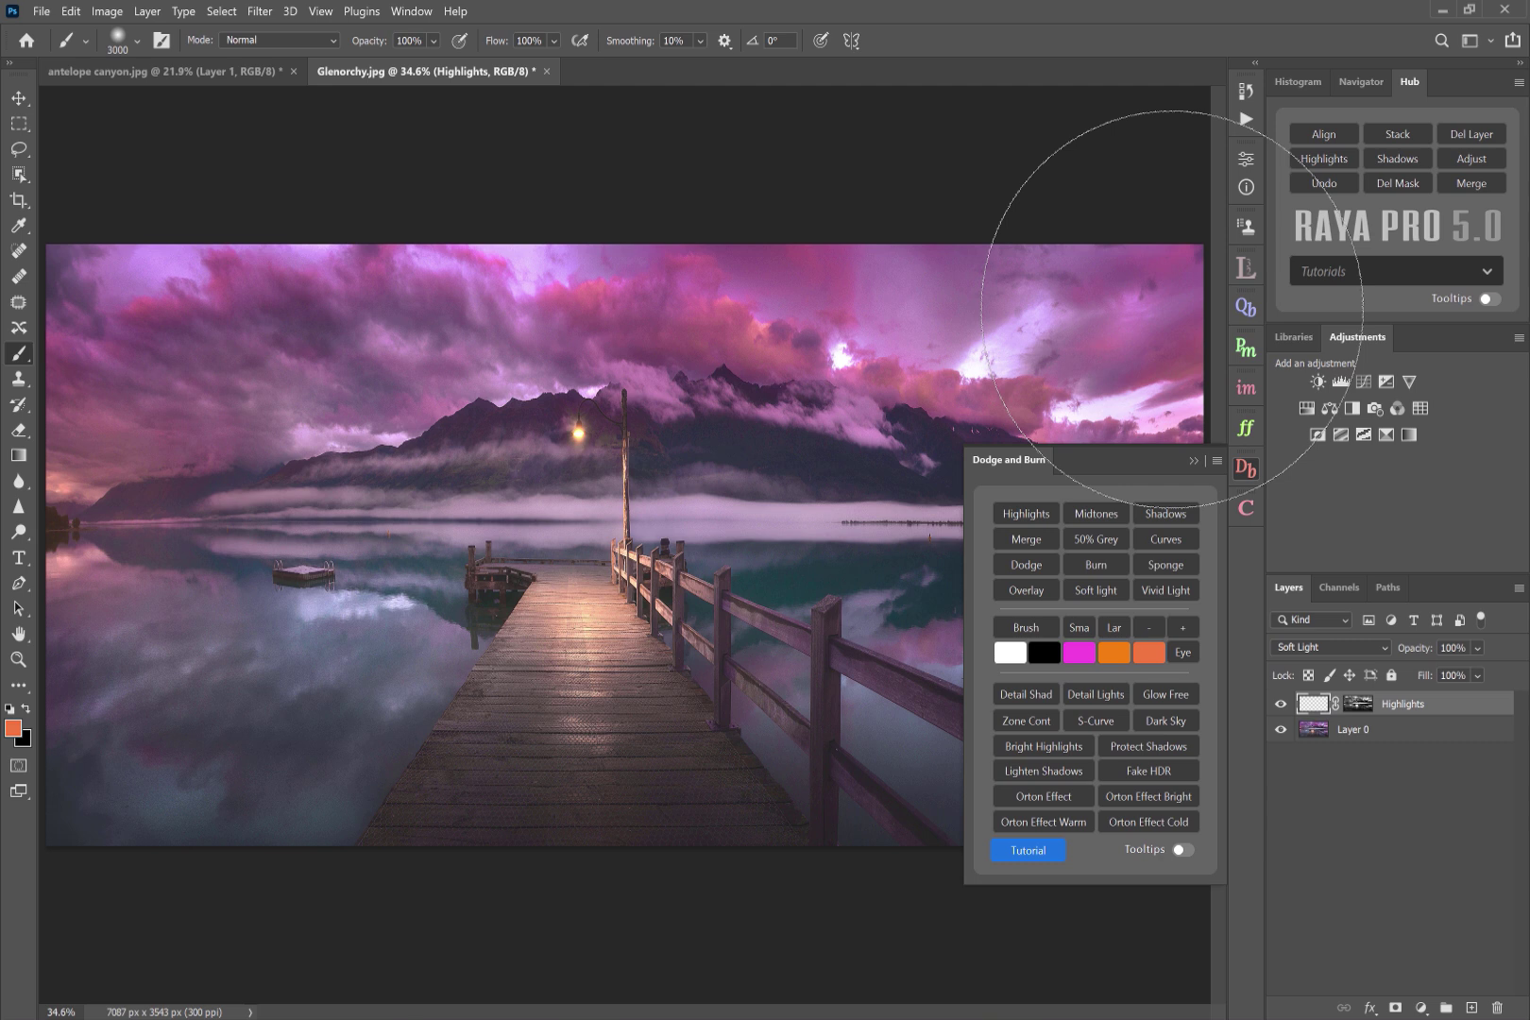
{"action": "left_click_drag", "start_coordinate": [1413, 653], "coordinate": [1364, 655]}
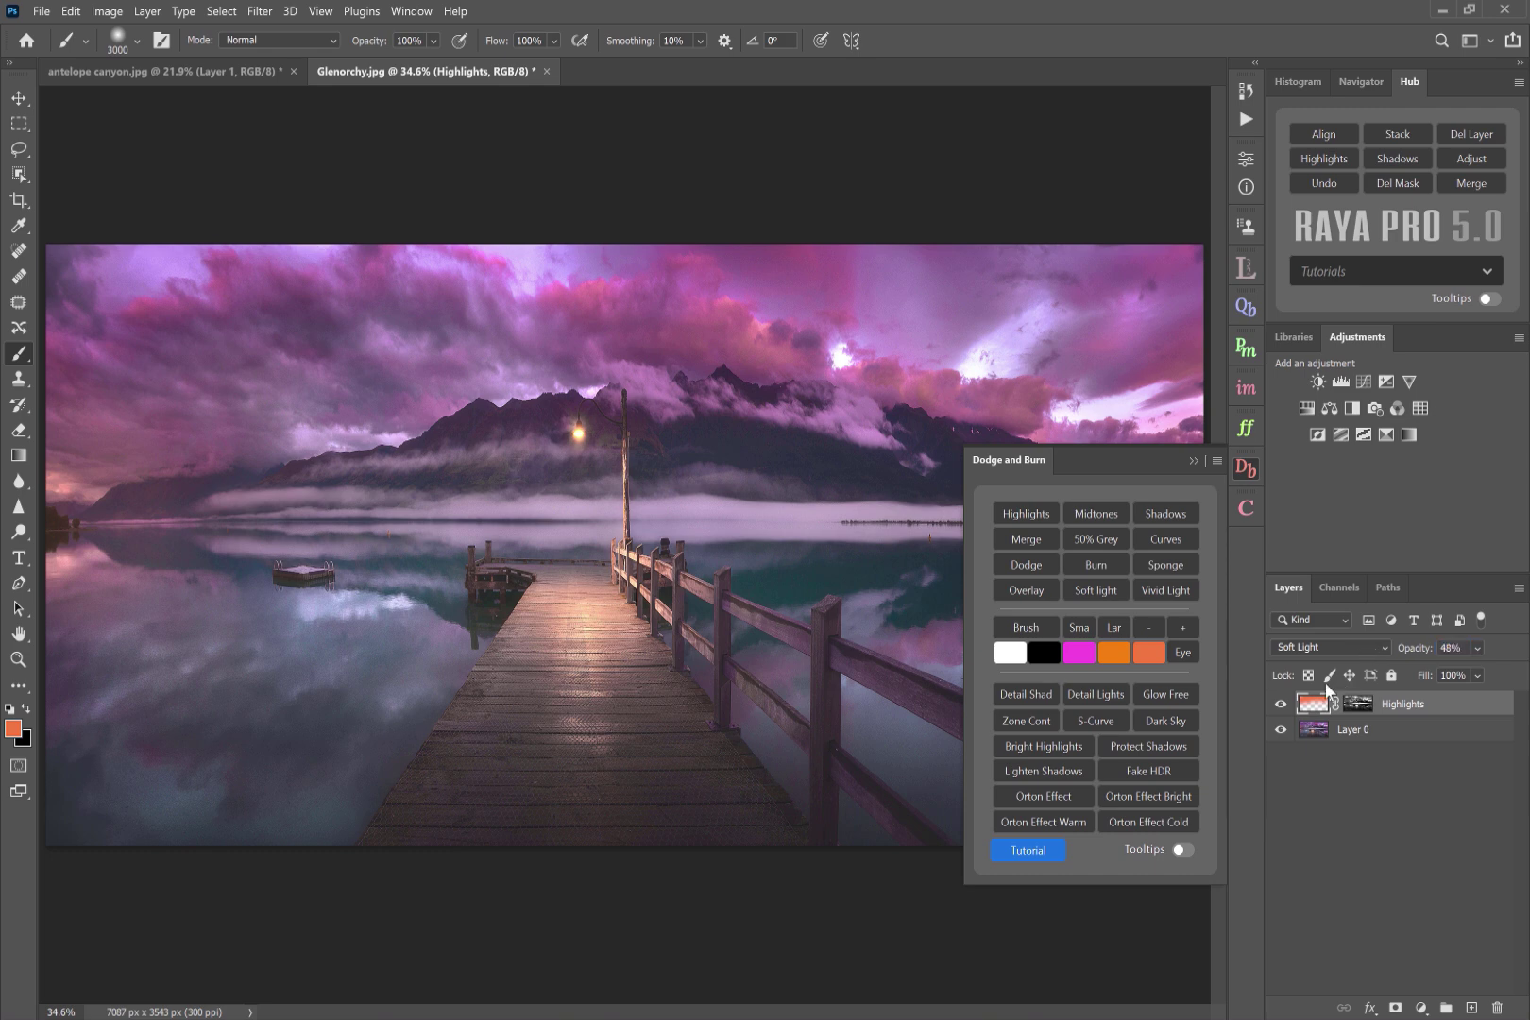
Step: Compare the Glenorchy sky before and after the coral orange dodging by hiding and showing the Highlights layer
{"action": "left_click", "coordinate": [1281, 704]}
{"action": "left_click", "coordinate": [1281, 705]}
{"action": "left_click", "coordinate": [1281, 705]}
{"action": "left_click", "coordinate": [1281, 705]}
{"action": "left_click", "coordinate": [1281, 705]}
{"action": "left_click", "coordinate": [1280, 705]}
Step: Switch back to the antelope canyon.jpg document
{"action": "left_click", "coordinate": [207, 71]}
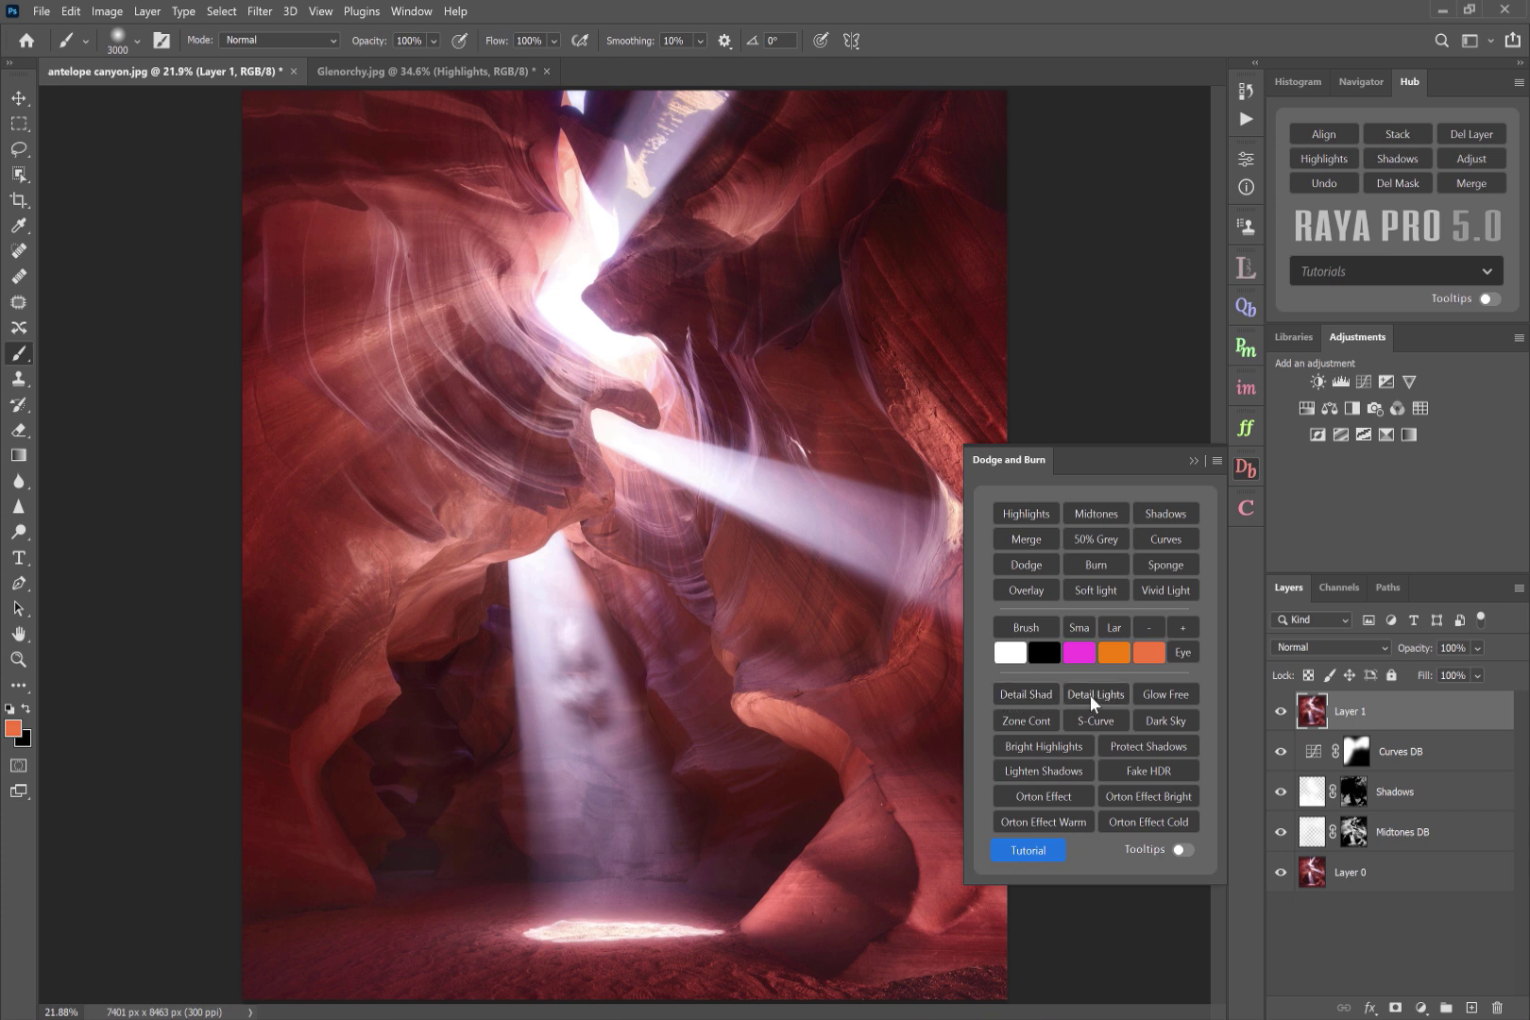
Step: Apply the Detail Shadows effect with a High Pass radius of 118.7 pixels and set its mask's midtone input level to 0.34
{"action": "left_click", "coordinate": [1008, 693]}
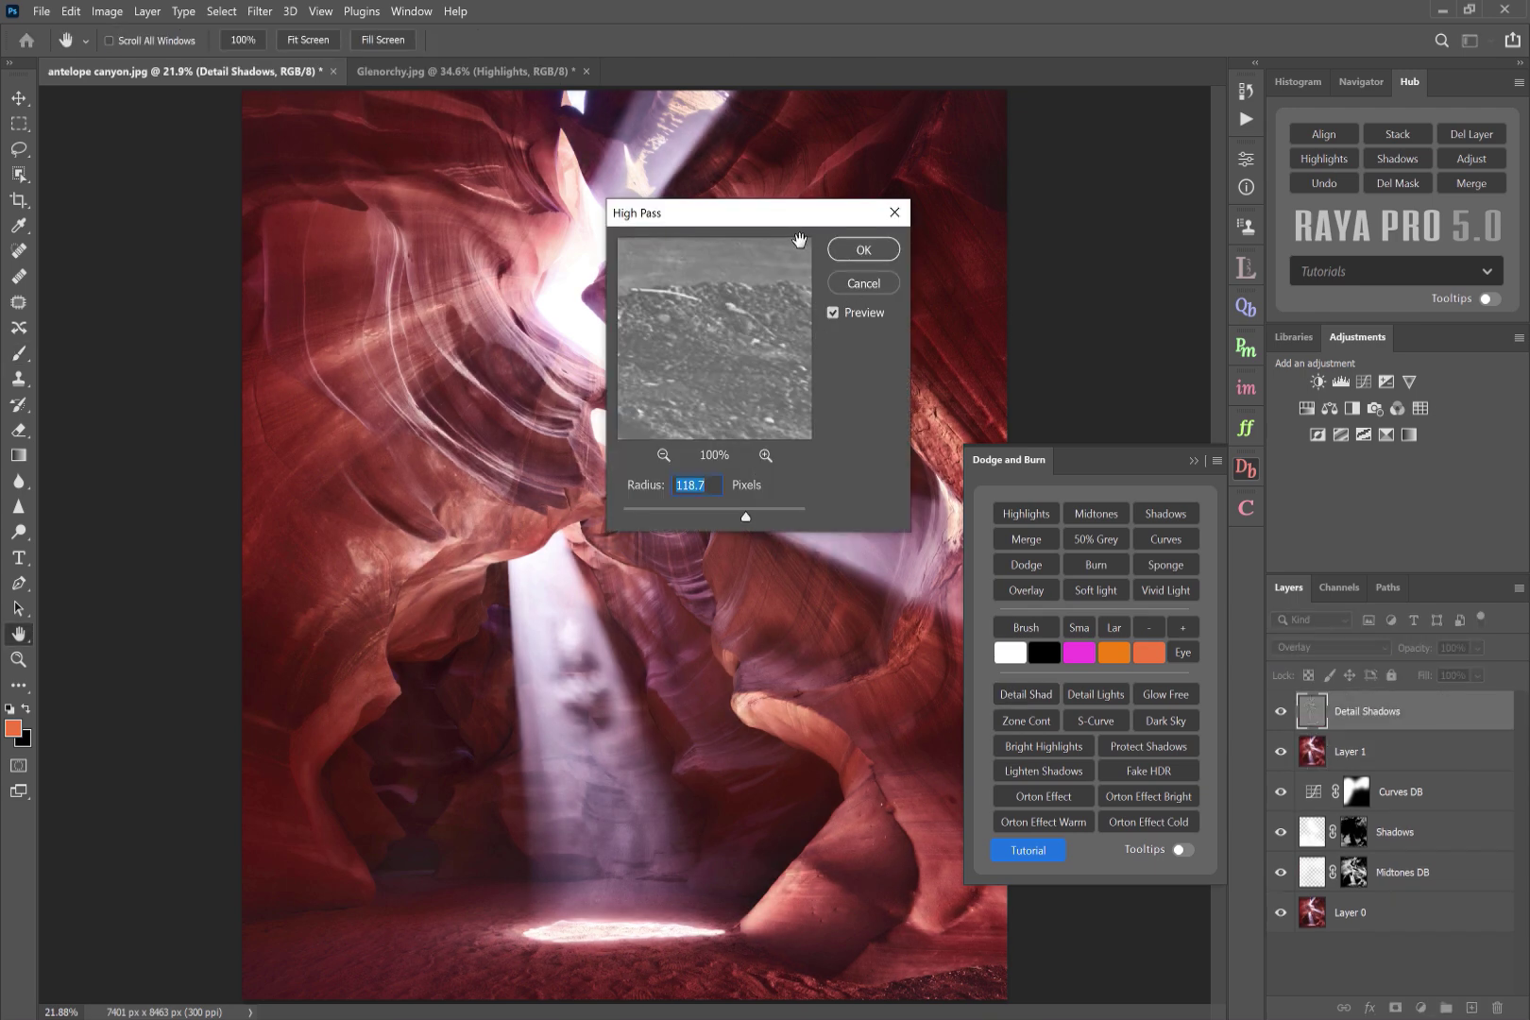
{"action": "left_click", "coordinate": [862, 251]}
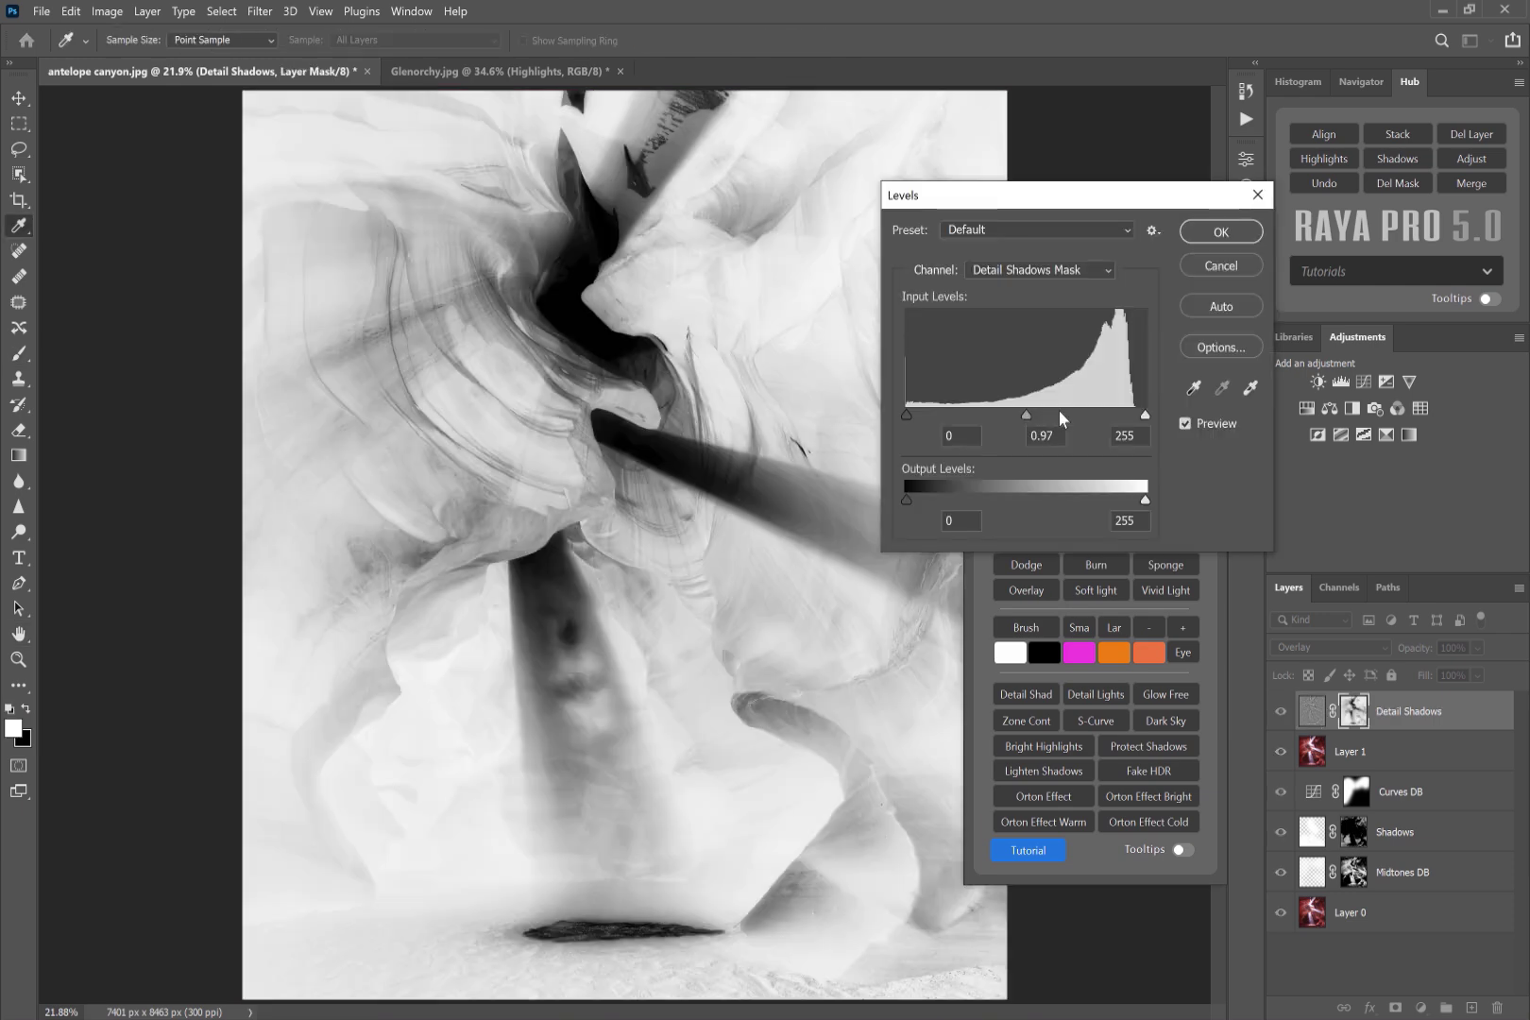
{"action": "left_click_drag", "start_coordinate": [1059, 410], "coordinate": [1098, 410]}
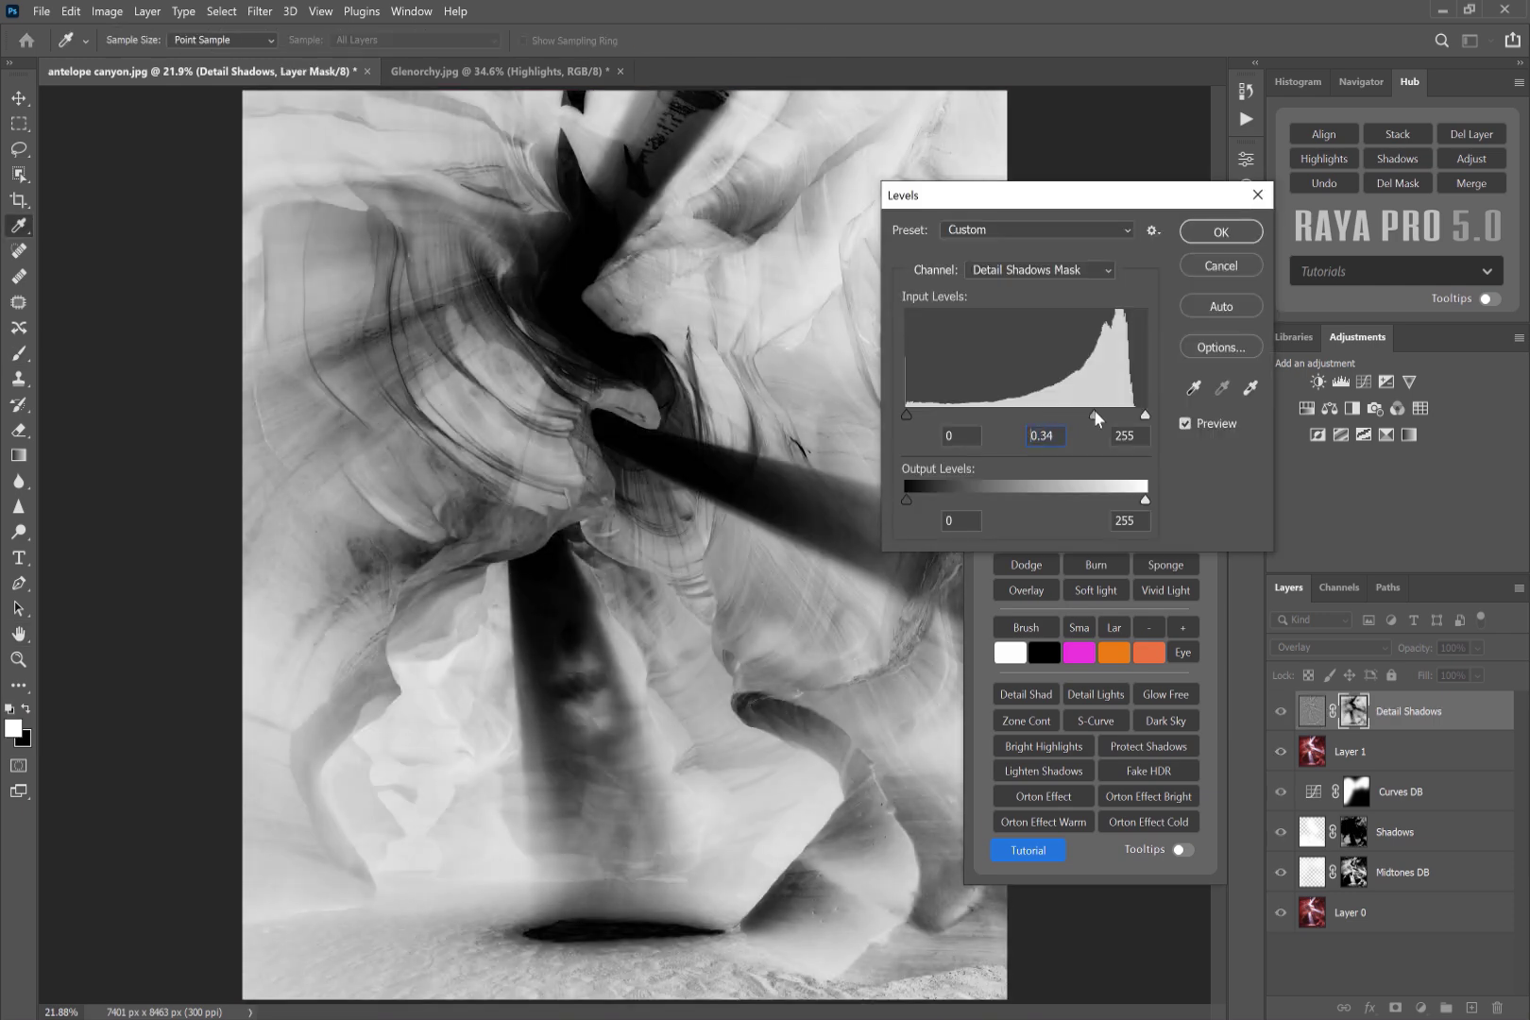
{"action": "left_click", "coordinate": [1218, 232]}
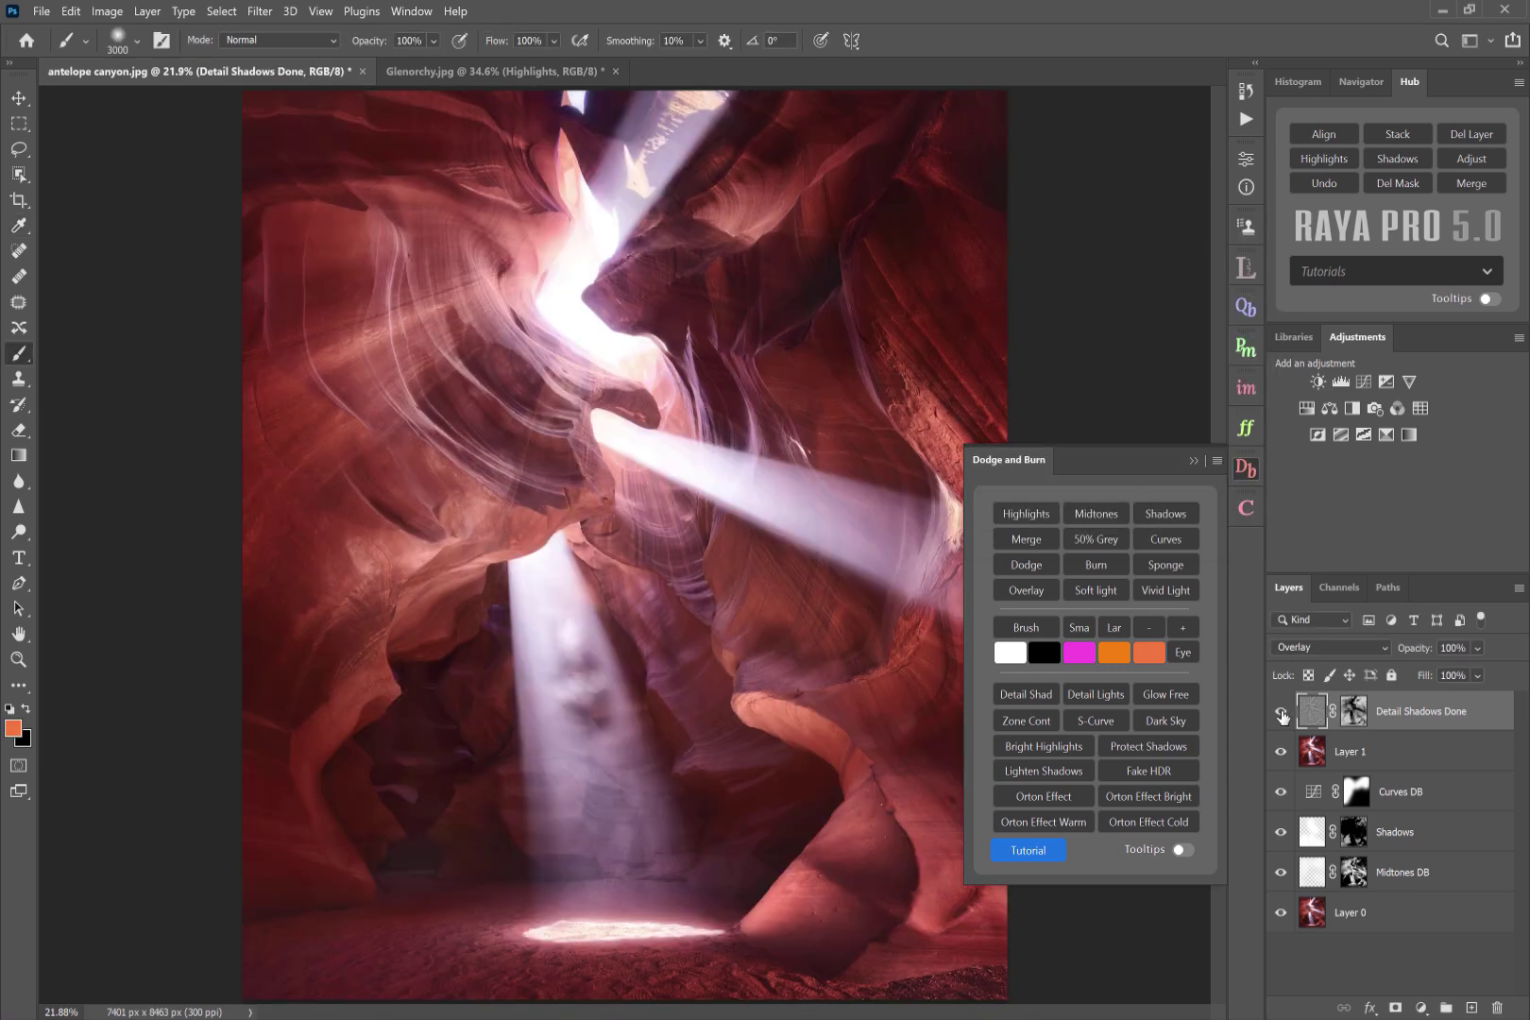
Step: Compare the canyon with and without the Detail Shadows Done layer, in full view and close up on the striated rock
{"action": "left_click", "coordinate": [1281, 713]}
{"action": "left_click", "coordinate": [1281, 712]}
{"action": "left_click", "coordinate": [1281, 712]}
{"action": "left_click", "coordinate": [1281, 712]}
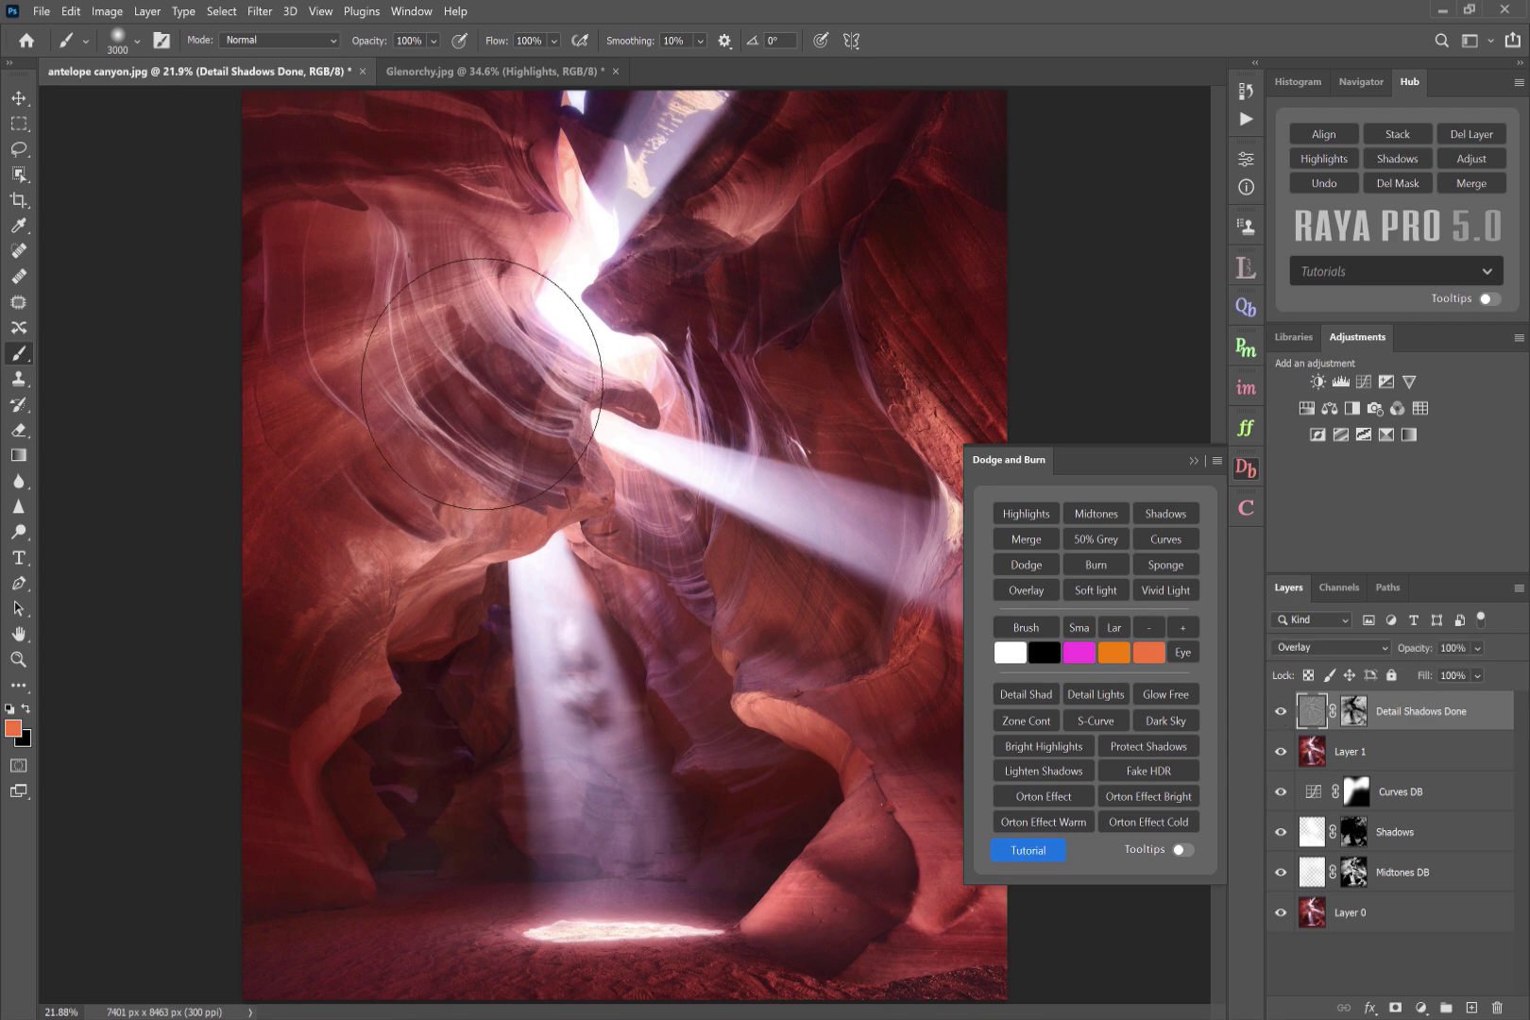
{"action": "key", "text": "z"}
{"action": "left_click_drag", "start_coordinate": [524, 384], "coordinate": [524, 385]}
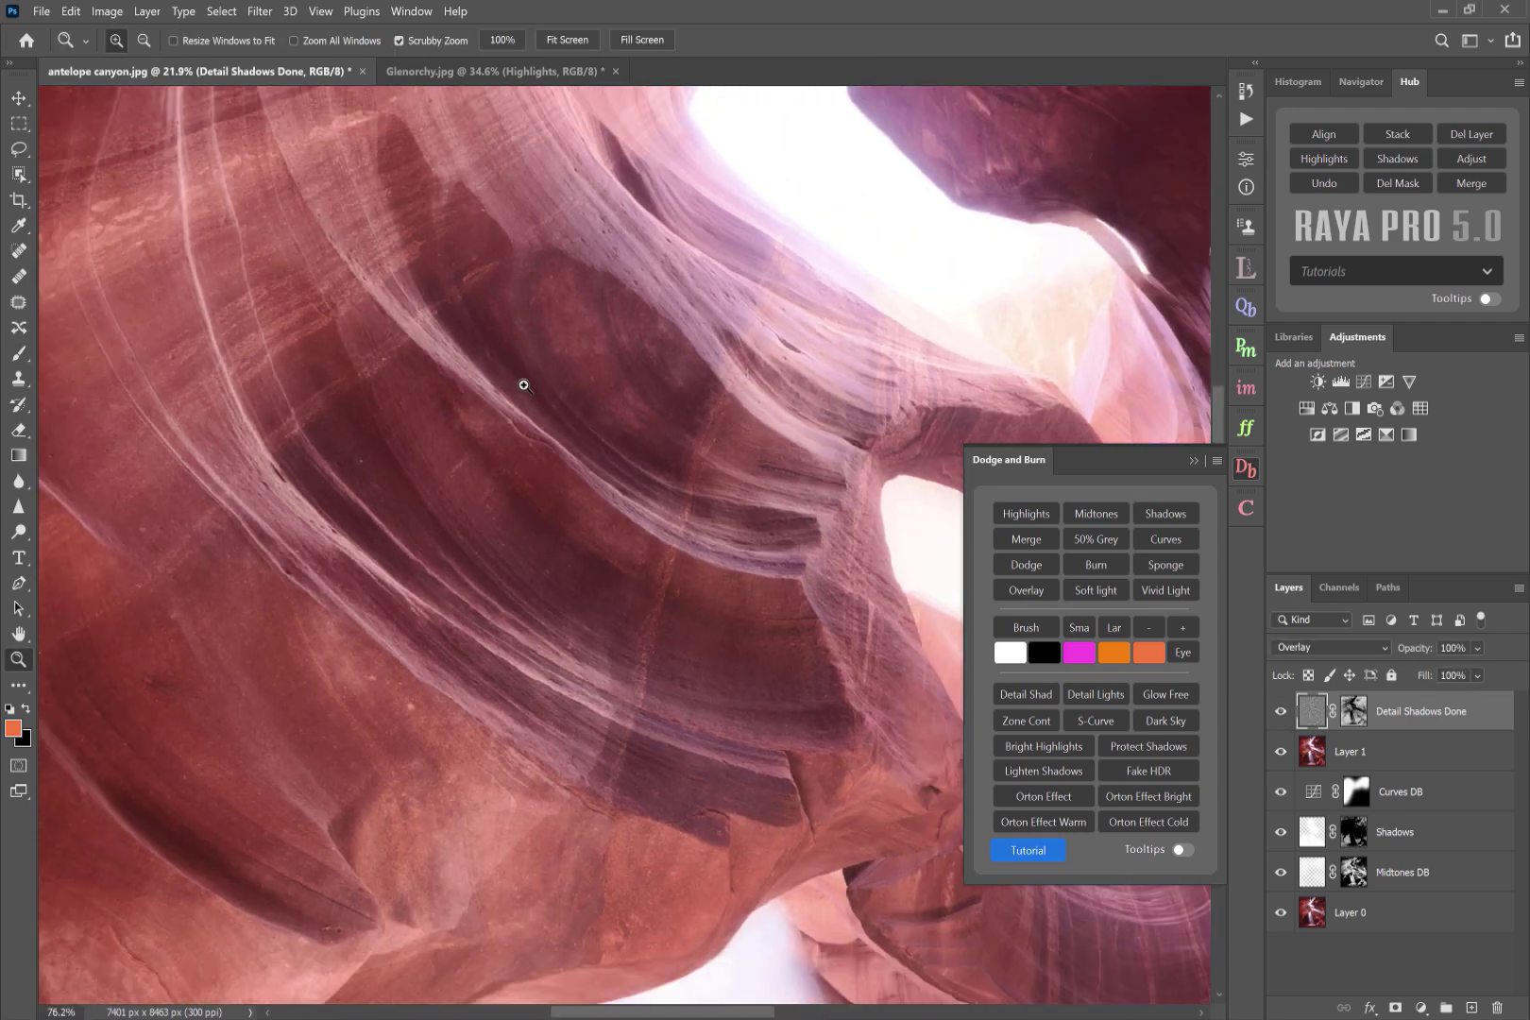
{"action": "left_click", "coordinate": [1280, 712]}
{"action": "left_click", "coordinate": [1281, 712]}
{"action": "left_click", "coordinate": [1280, 713]}
{"action": "left_click", "coordinate": [1280, 712]}
{"action": "key", "text": "ctrl+0"}
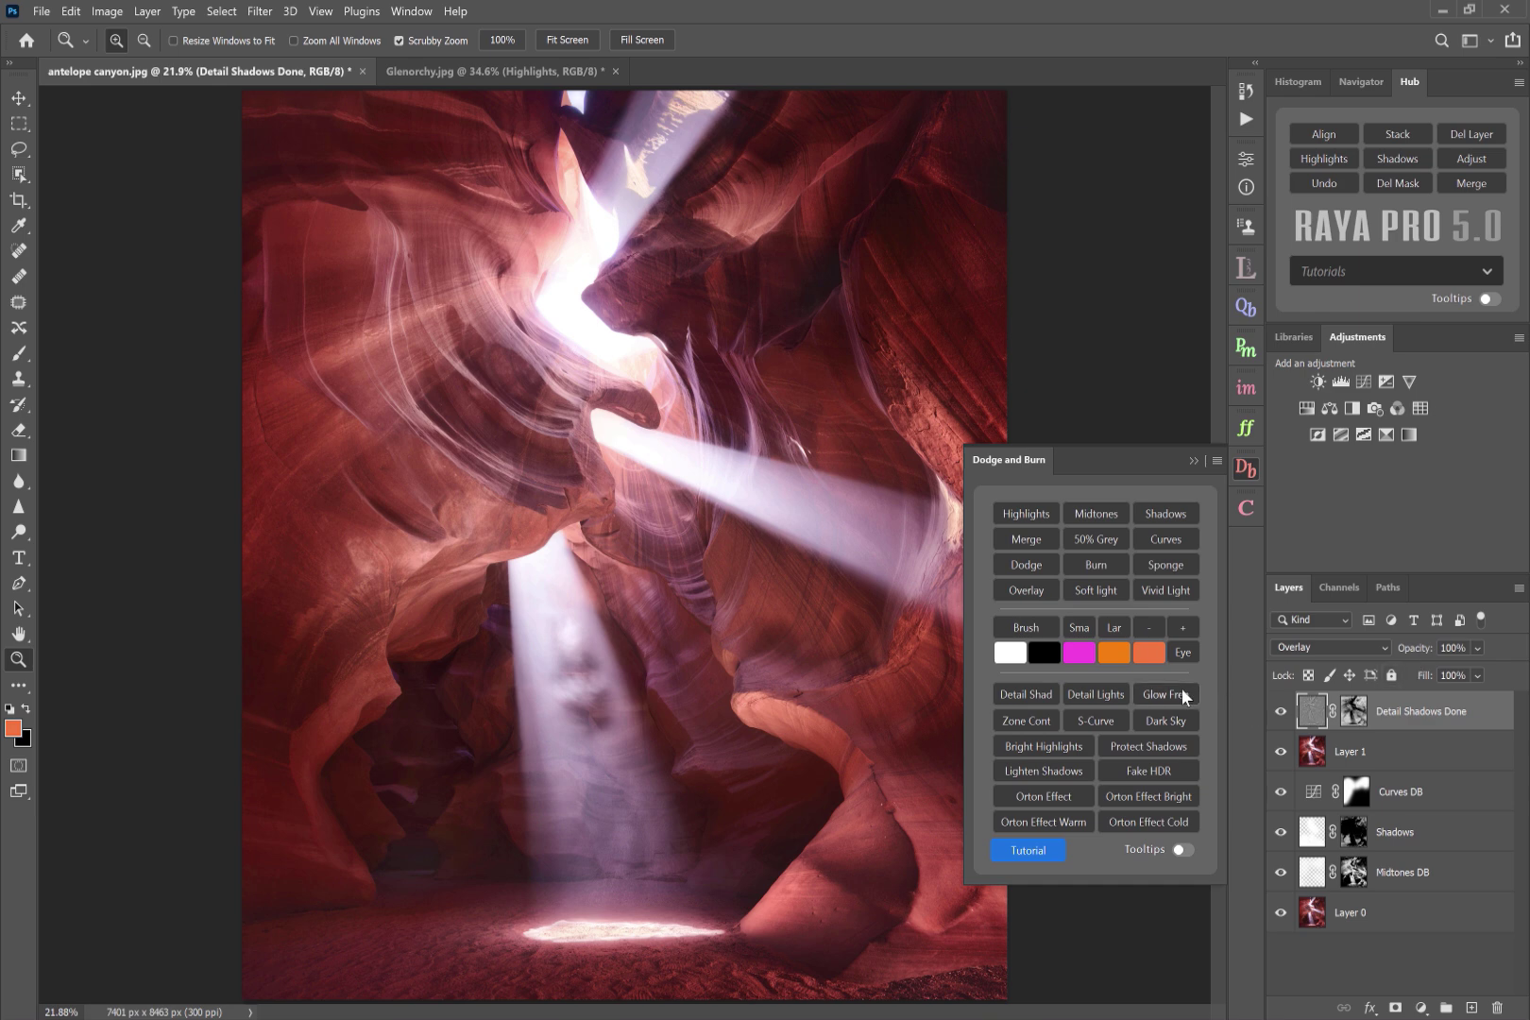
Step: Switch to Glenorchy.jpg, add a Glow Free layer and dab white over the jetty with a 3286 px brush at 100% opacity
{"action": "left_click", "coordinate": [507, 70]}
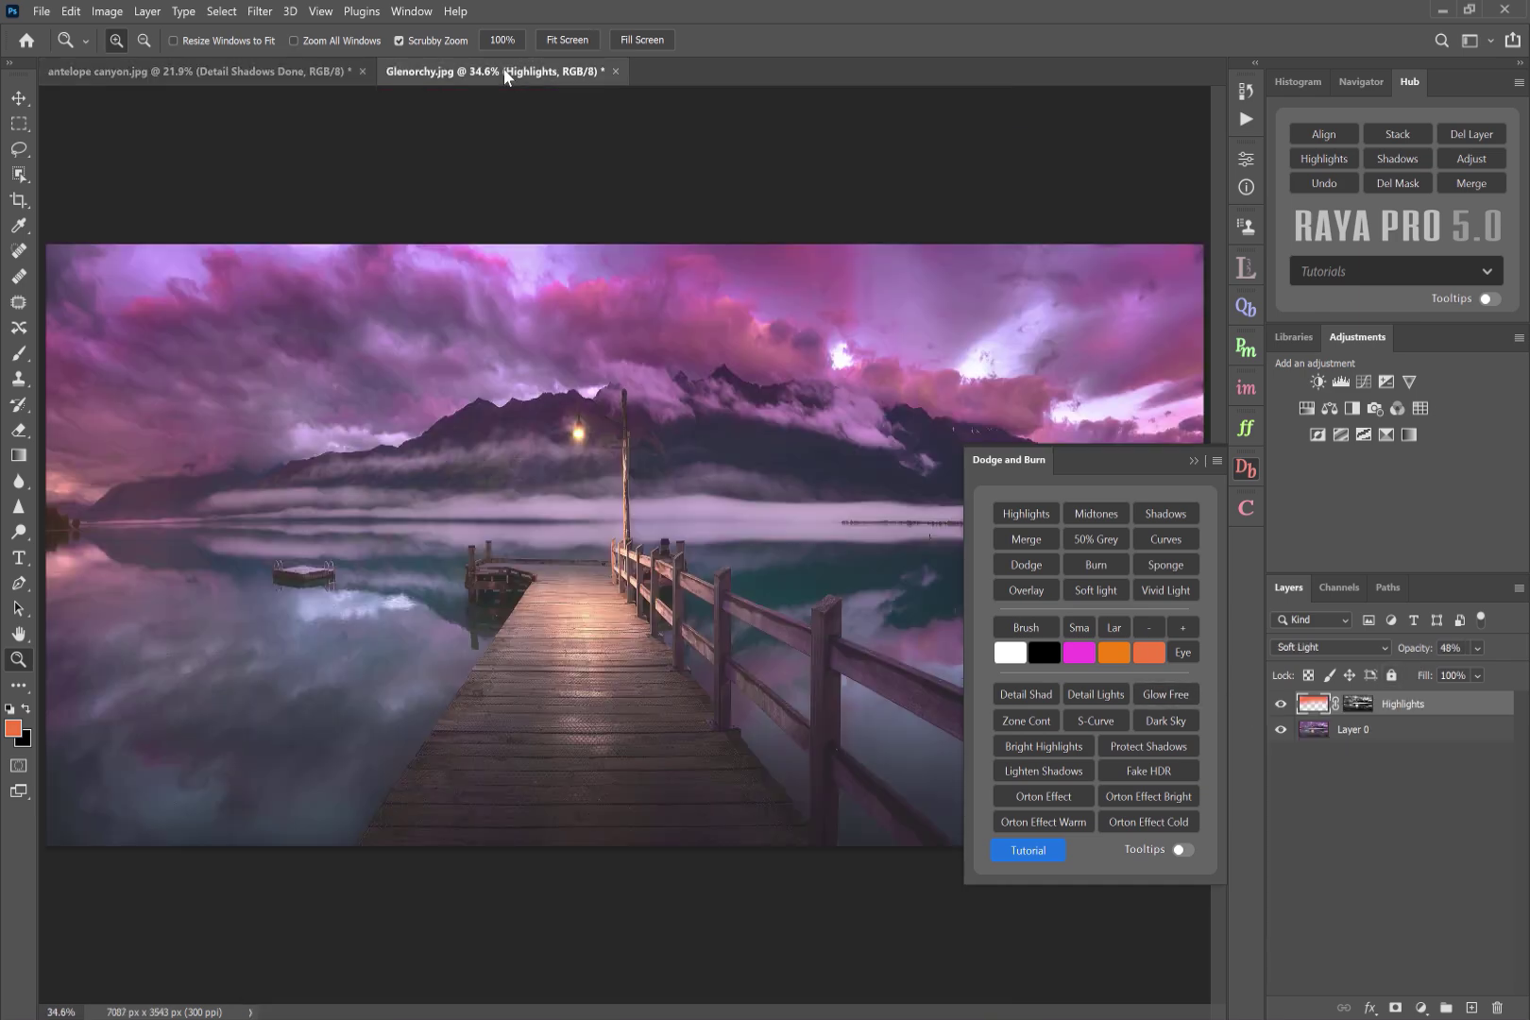
{"action": "left_click", "coordinate": [1169, 692]}
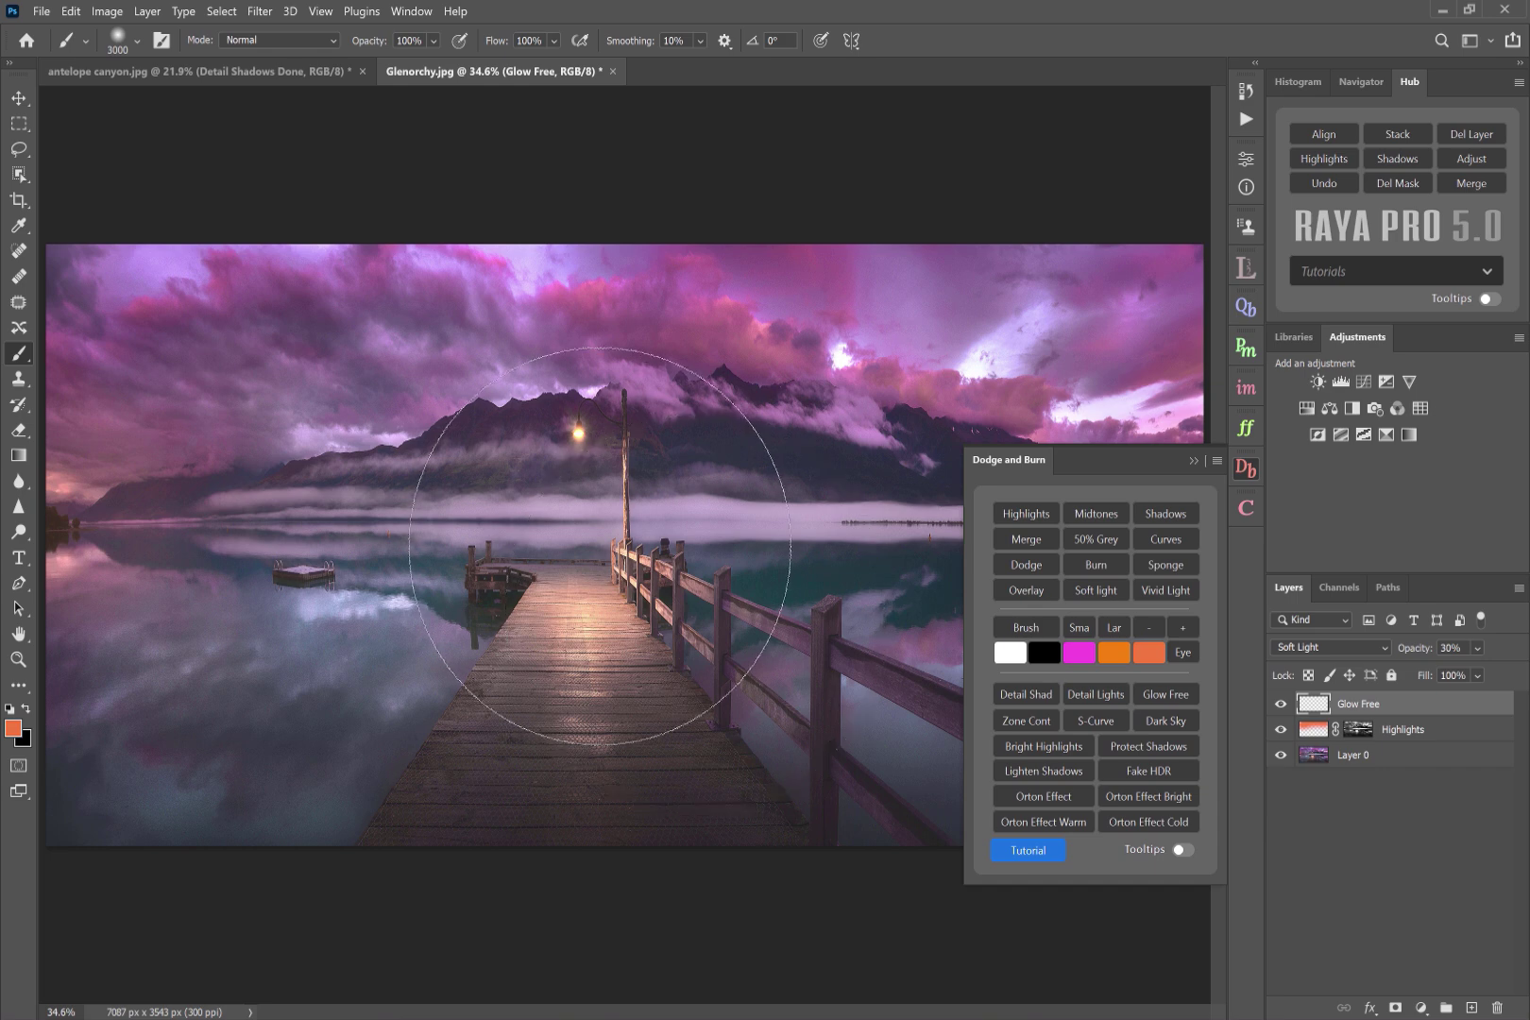
{"action": "left_click_drag", "start_coordinate": [562, 546], "coordinate": [609, 556]}
{"action": "left_click_drag", "start_coordinate": [371, 45], "coordinate": [316, 45]}
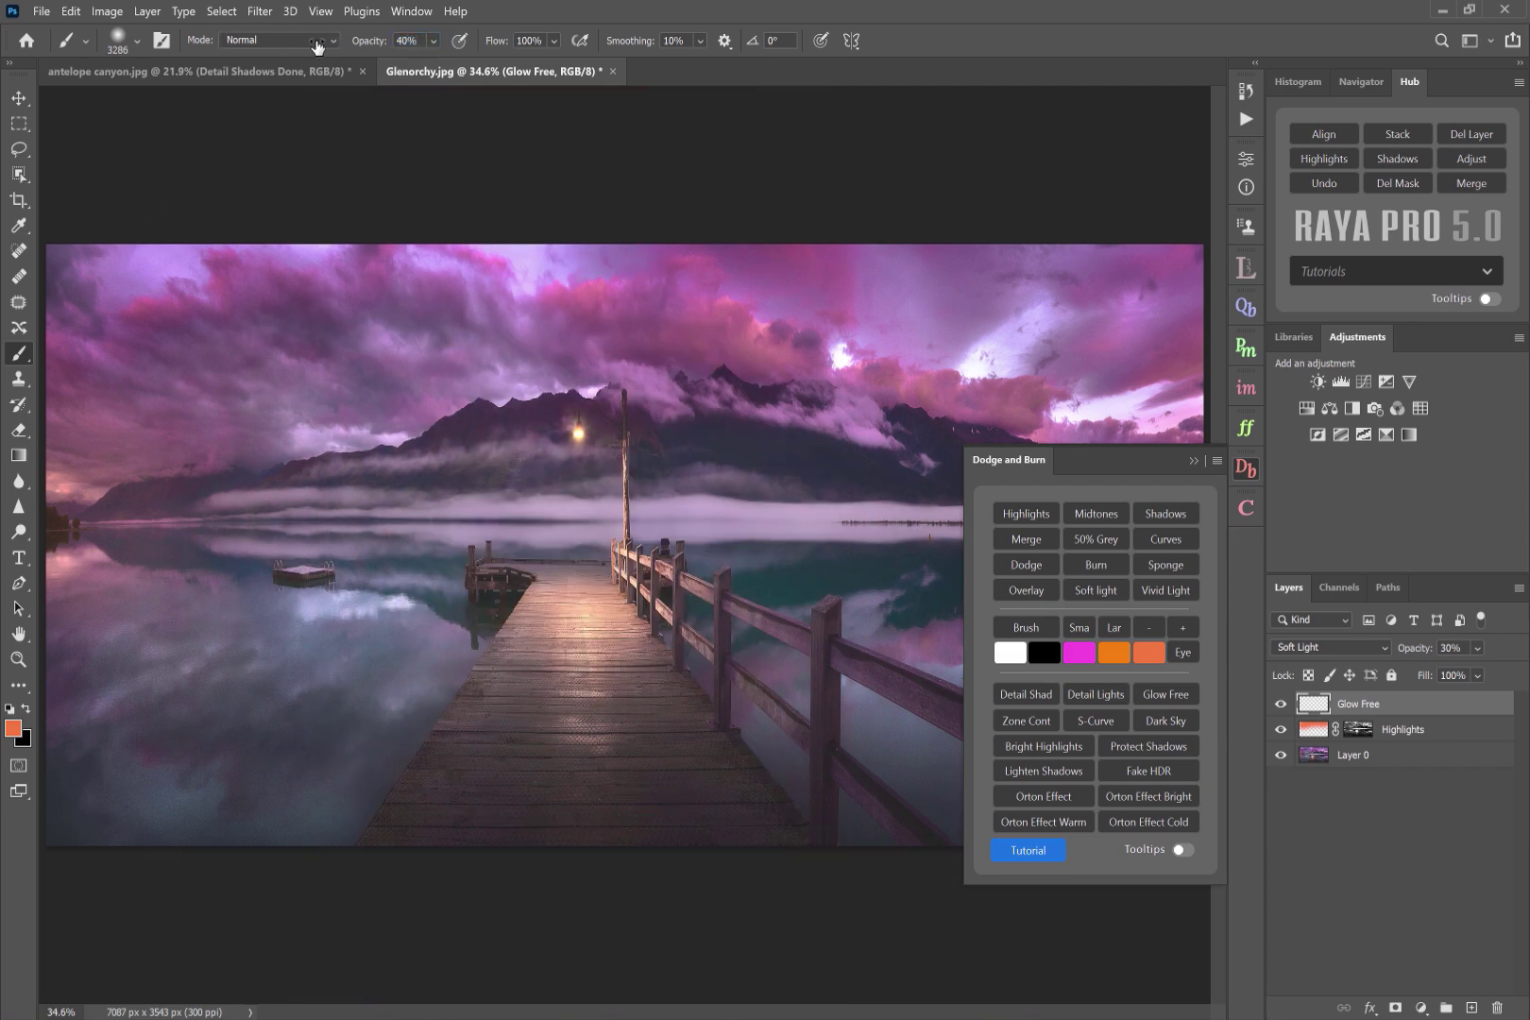
{"action": "left_click", "coordinate": [1002, 655]}
{"action": "left_click_drag", "start_coordinate": [366, 42], "coordinate": [564, 49]}
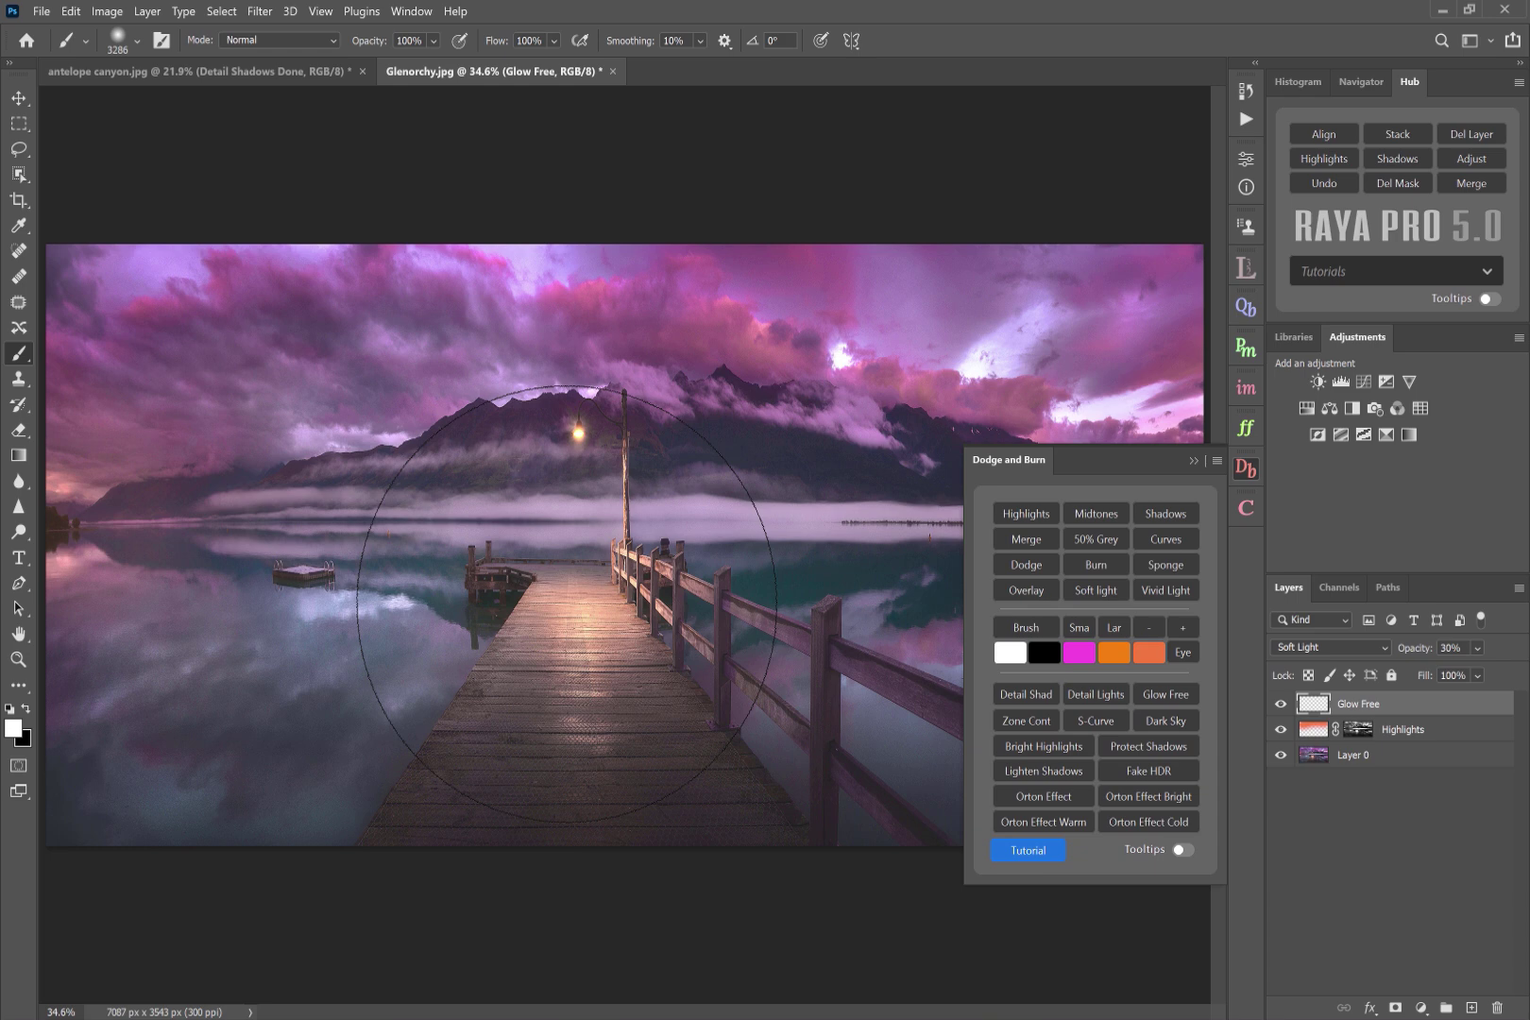
{"action": "left_click", "coordinate": [566, 607]}
Step: Compare the jetty with and without the white glow by hiding and showing the Glow Free layer
{"action": "left_click", "coordinate": [1282, 704]}
{"action": "left_click", "coordinate": [1282, 704]}
{"action": "left_click", "coordinate": [1281, 705]}
{"action": "left_click", "coordinate": [1281, 704]}
Step: Paint black around the outer edges of the photo on the Glow Free layer to burn a vignette
{"action": "left_click", "coordinate": [1039, 649]}
{"action": "left_click", "coordinate": [1195, 460]}
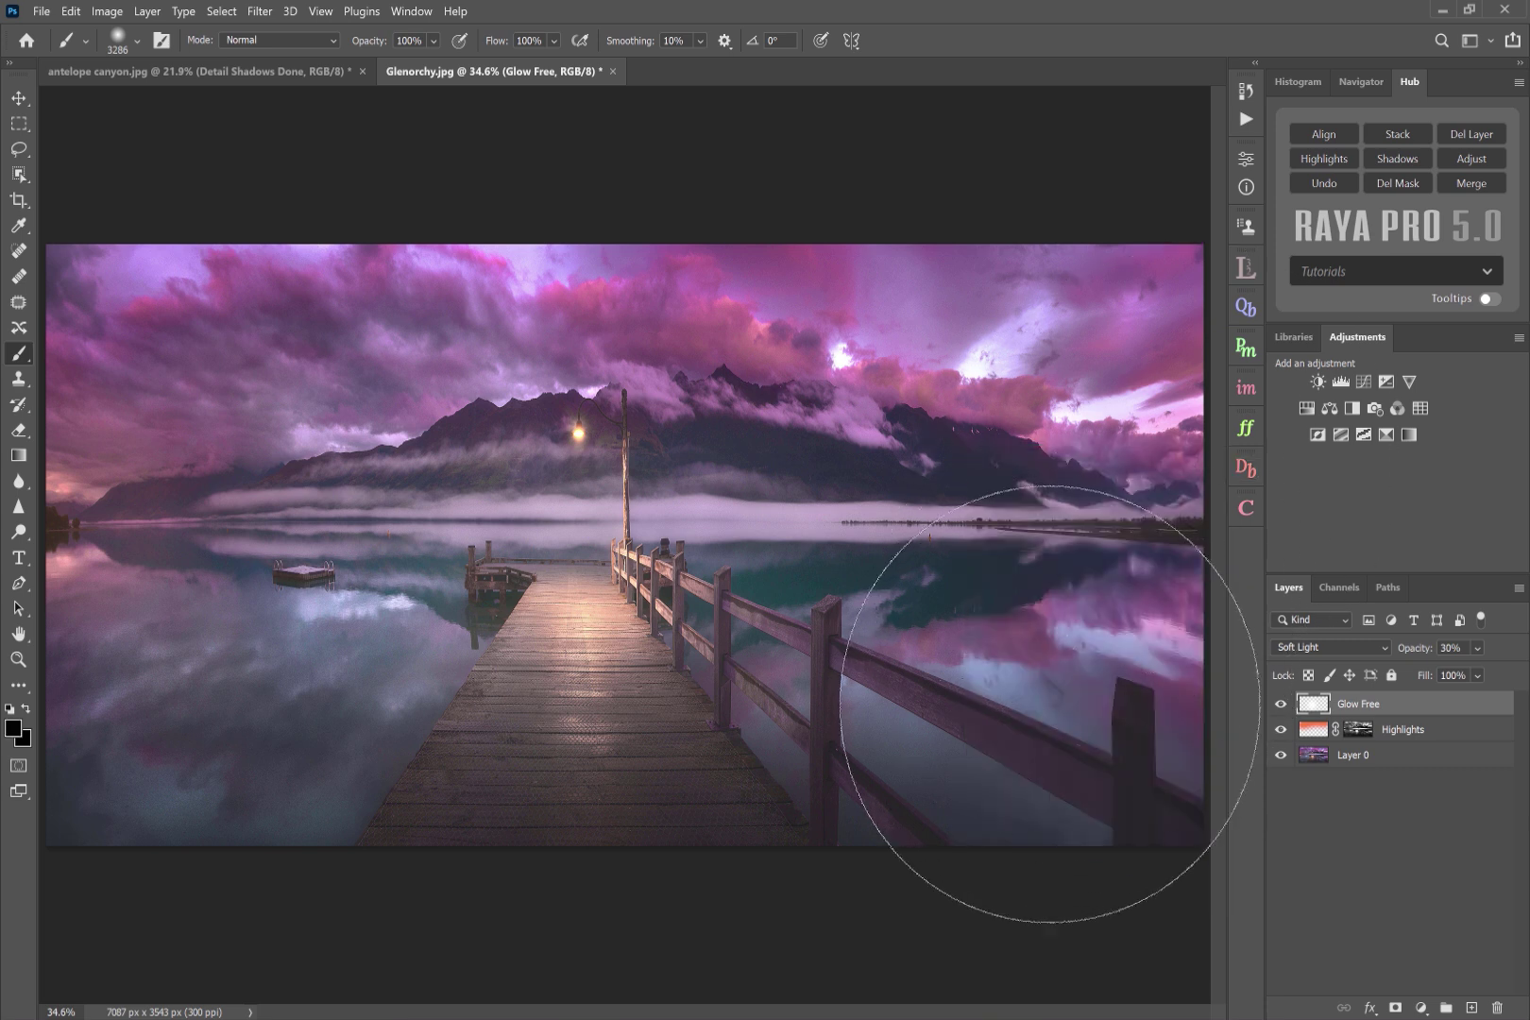
{"action": "mouse_move", "coordinate": [1032, 296]}
{"action": "left_mouse_down"}
{"action": "mouse_move", "coordinate": [644, 127]}
{"action": "mouse_move", "coordinate": [288, 127]}
{"action": "mouse_move", "coordinate": [70, 366]}
{"action": "mouse_move", "coordinate": [132, 877]}
{"action": "mouse_move", "coordinate": [239, 905]}
{"action": "left_mouse_up"}
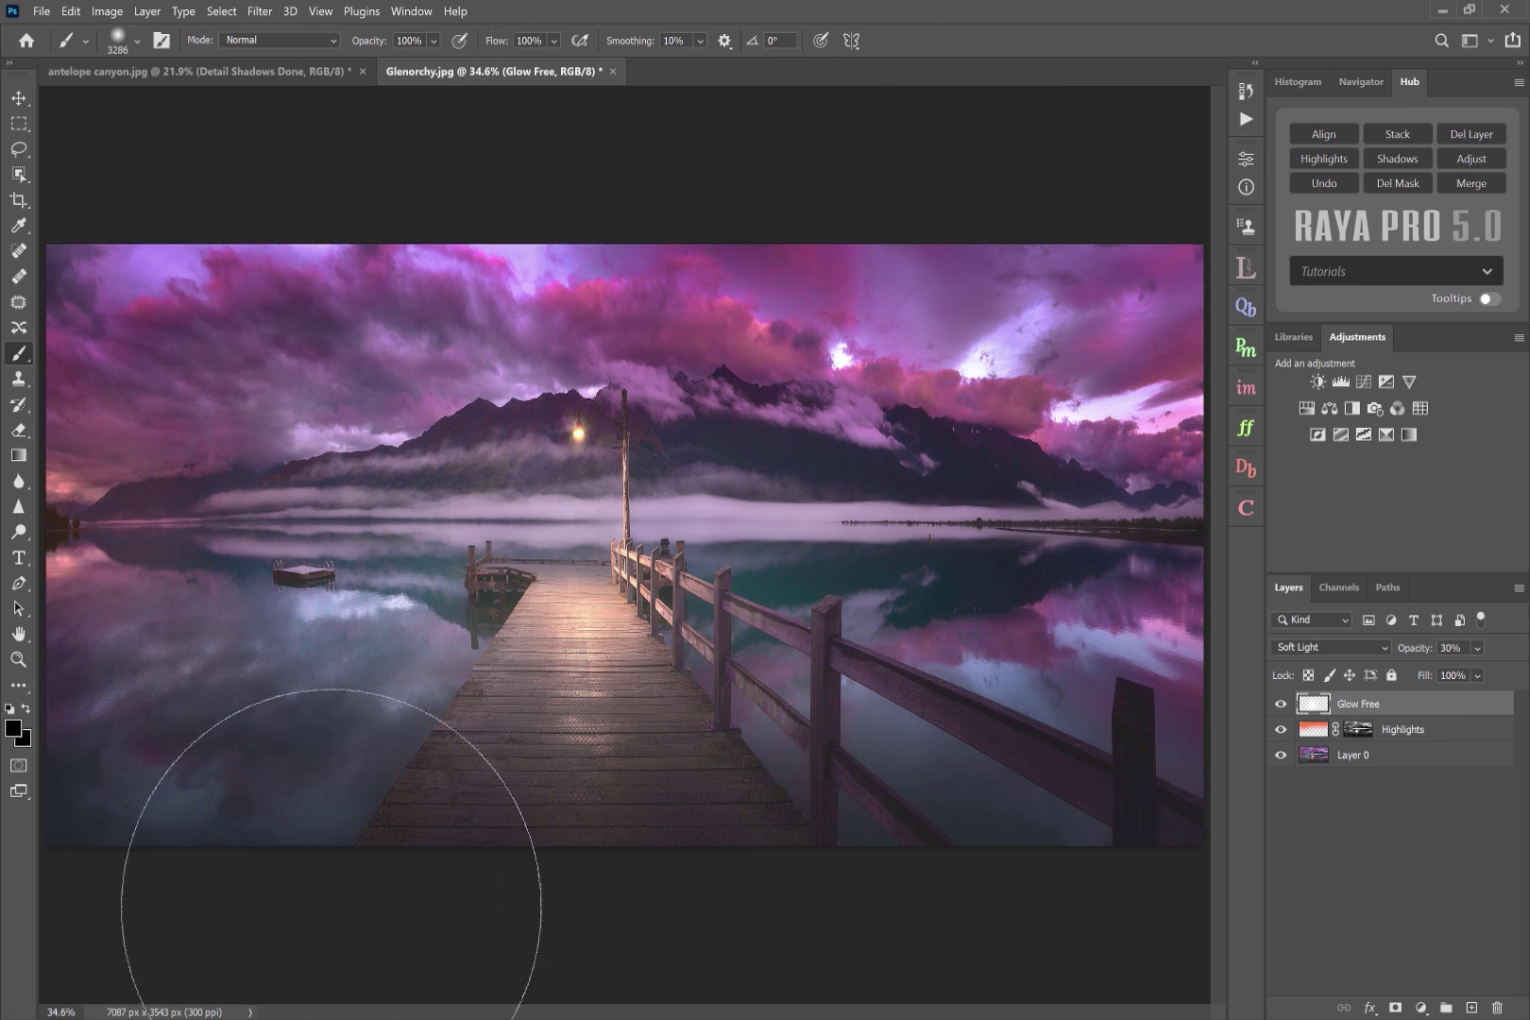
Step: Compare the whole Glenorchy photo before and after the white glow and black vignette by toggling the Glow Free layer's visibility
{"action": "left_click", "coordinate": [1280, 707]}
{"action": "left_click", "coordinate": [1281, 706]}
{"action": "left_click", "coordinate": [1281, 706]}
{"action": "left_click", "coordinate": [1281, 706]}
{"action": "left_click", "coordinate": [1281, 706]}
{"action": "left_click", "coordinate": [1281, 707]}
{"action": "left_click", "coordinate": [1281, 706]}
{"action": "left_click", "coordinate": [1280, 706]}
{"action": "left_click", "coordinate": [1281, 706]}
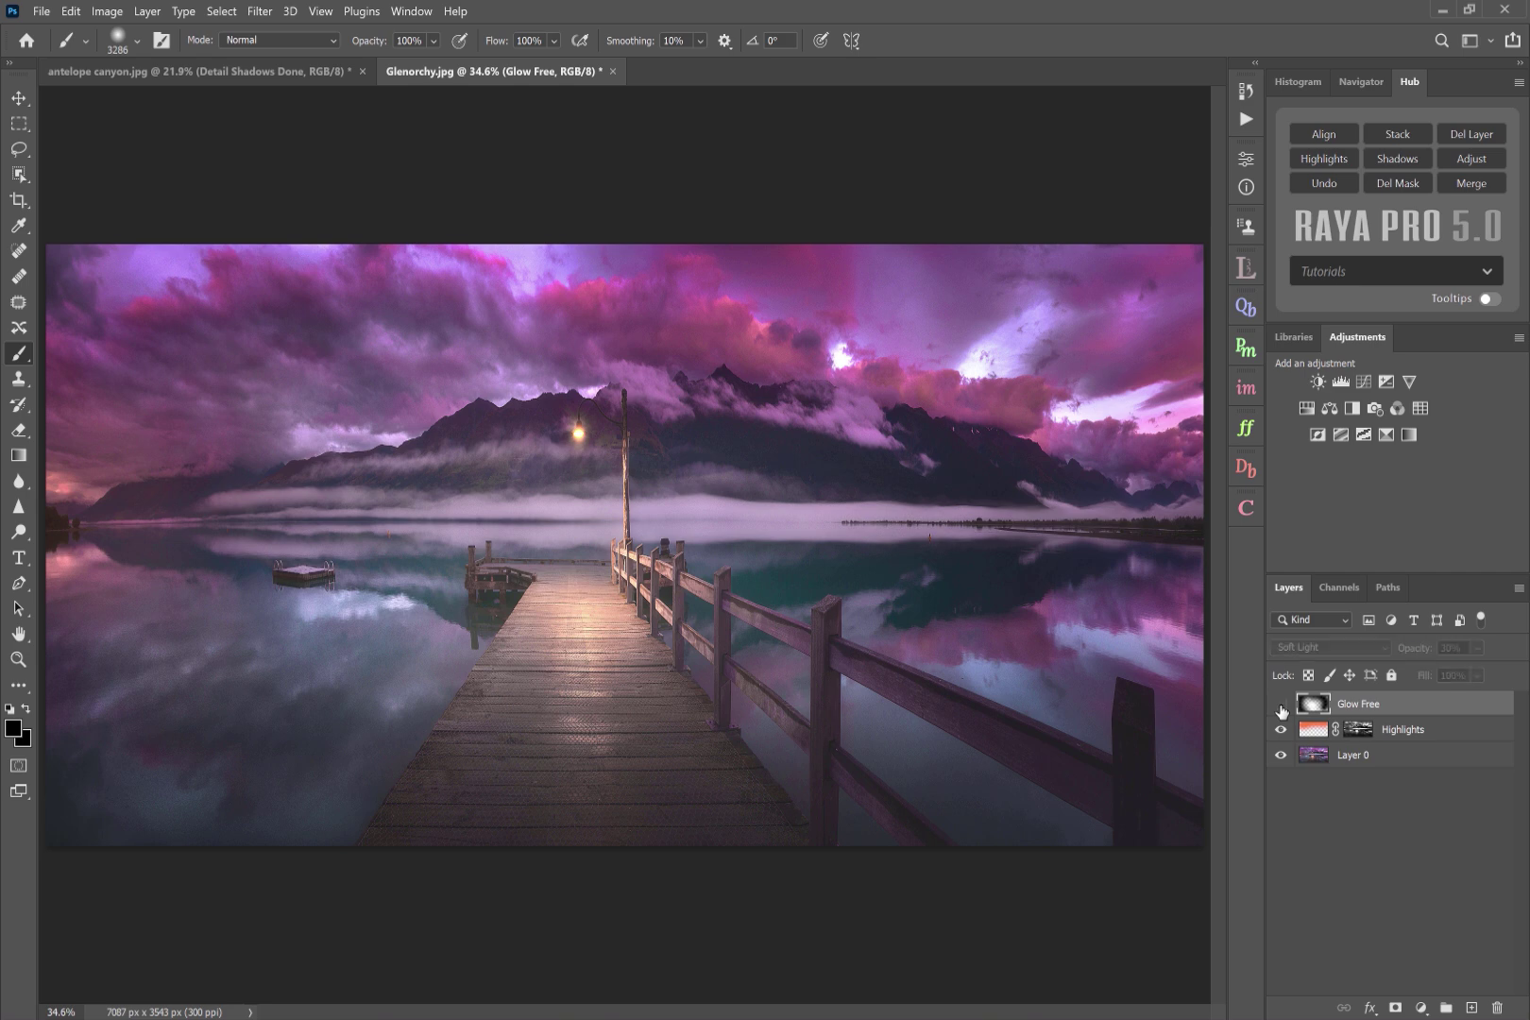
{"action": "left_click", "coordinate": [1280, 706]}
{"action": "left_click", "coordinate": [1281, 706]}
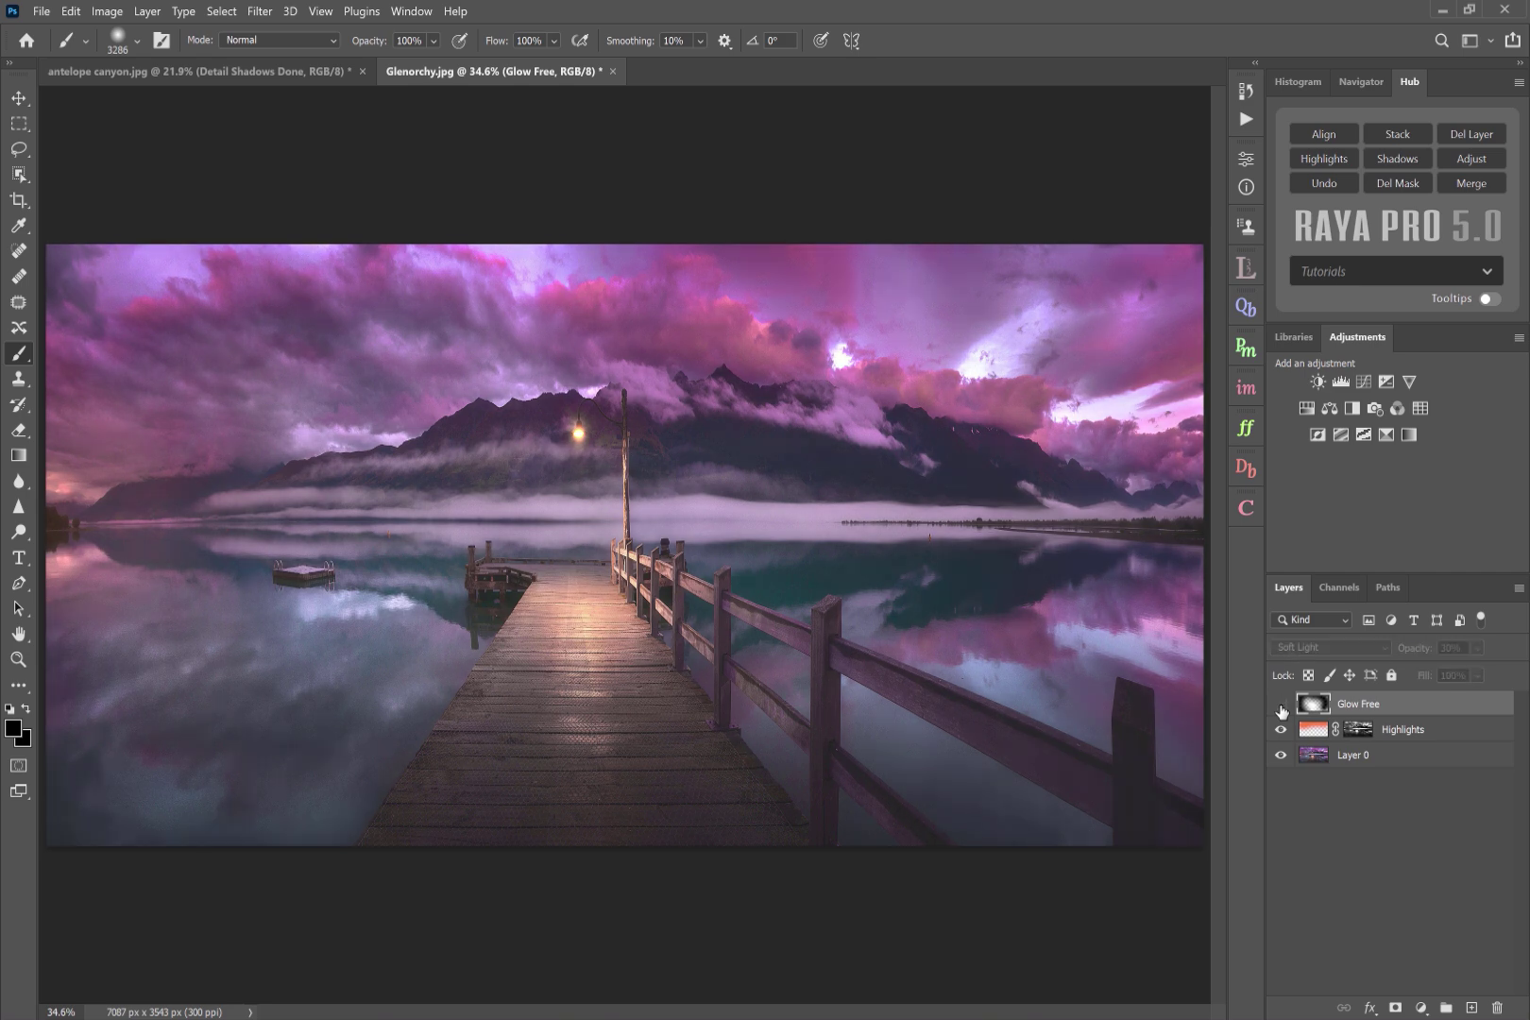
{"action": "left_click", "coordinate": [1281, 706]}
{"action": "left_click", "coordinate": [1281, 707]}
{"action": "left_click", "coordinate": [1281, 707]}
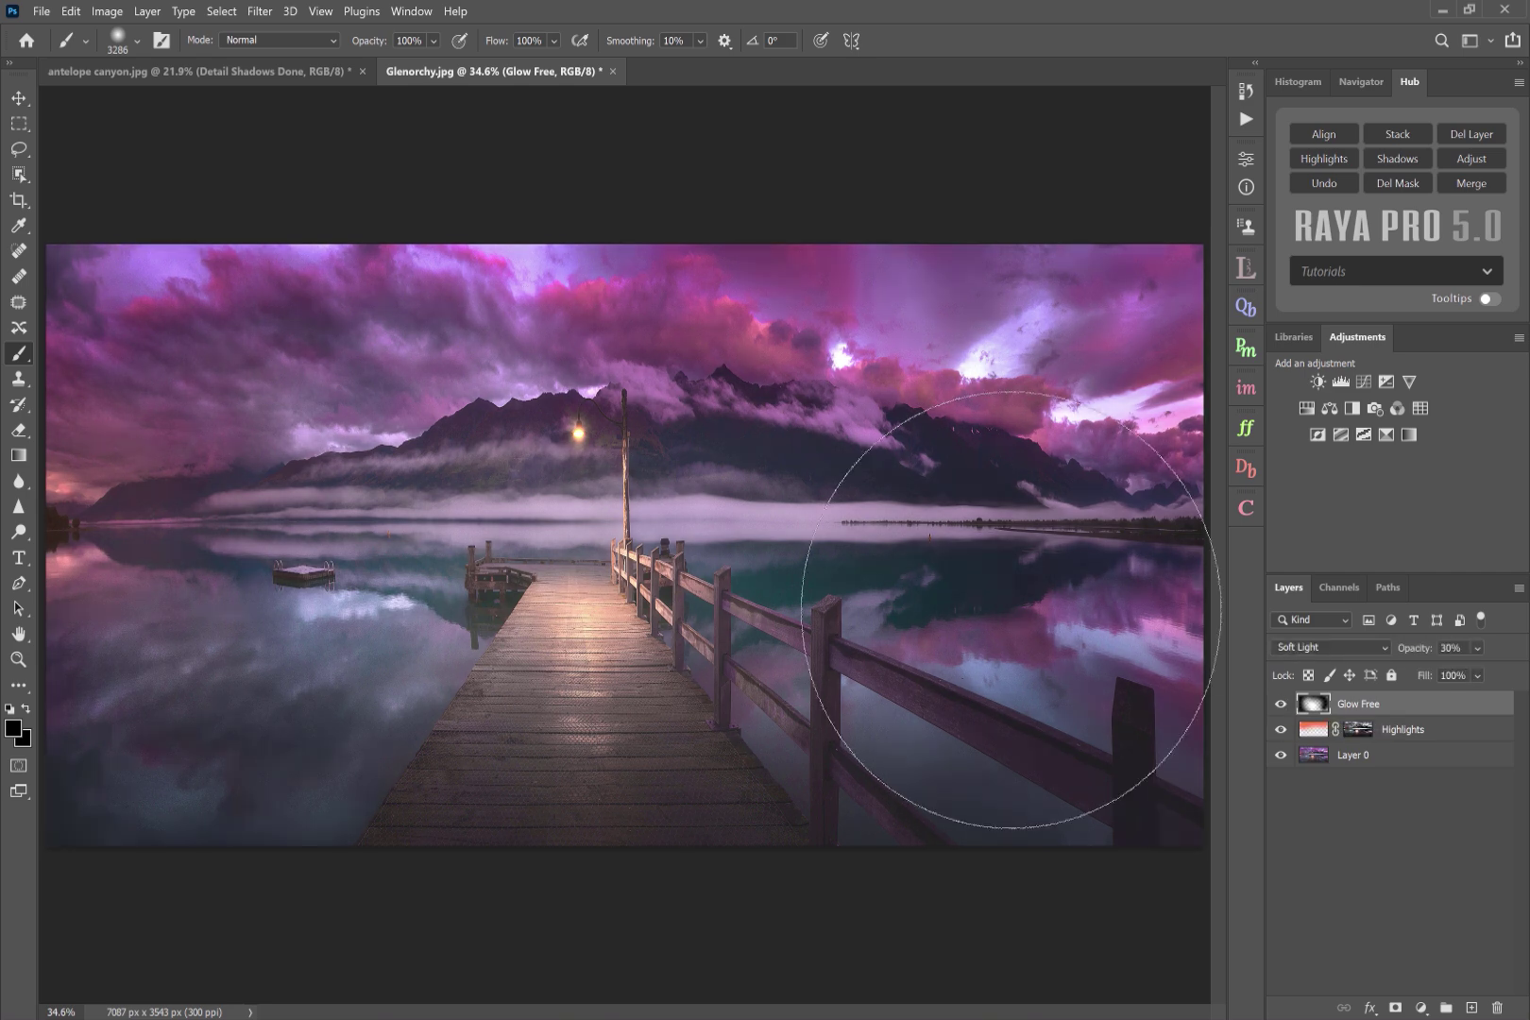
Step: Reopen the Dodge and Burn tools, generate the Zone Contrast layers and expand the Contrast Zones group
{"action": "left_click", "coordinate": [1246, 469]}
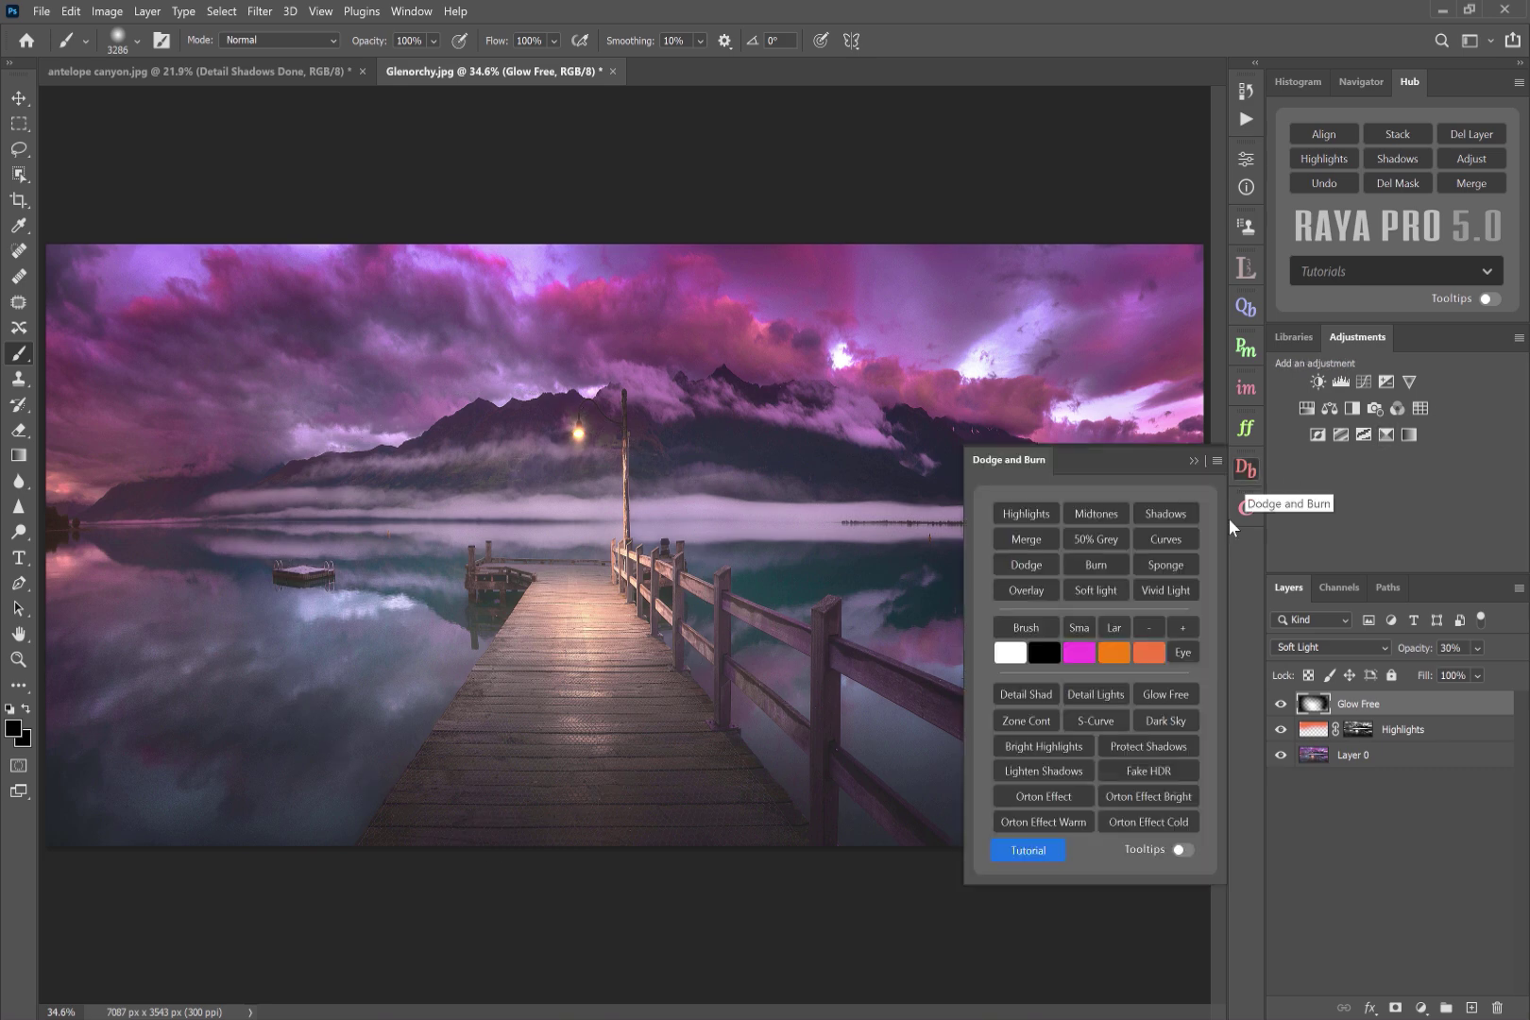
{"action": "left_click", "coordinate": [1025, 721]}
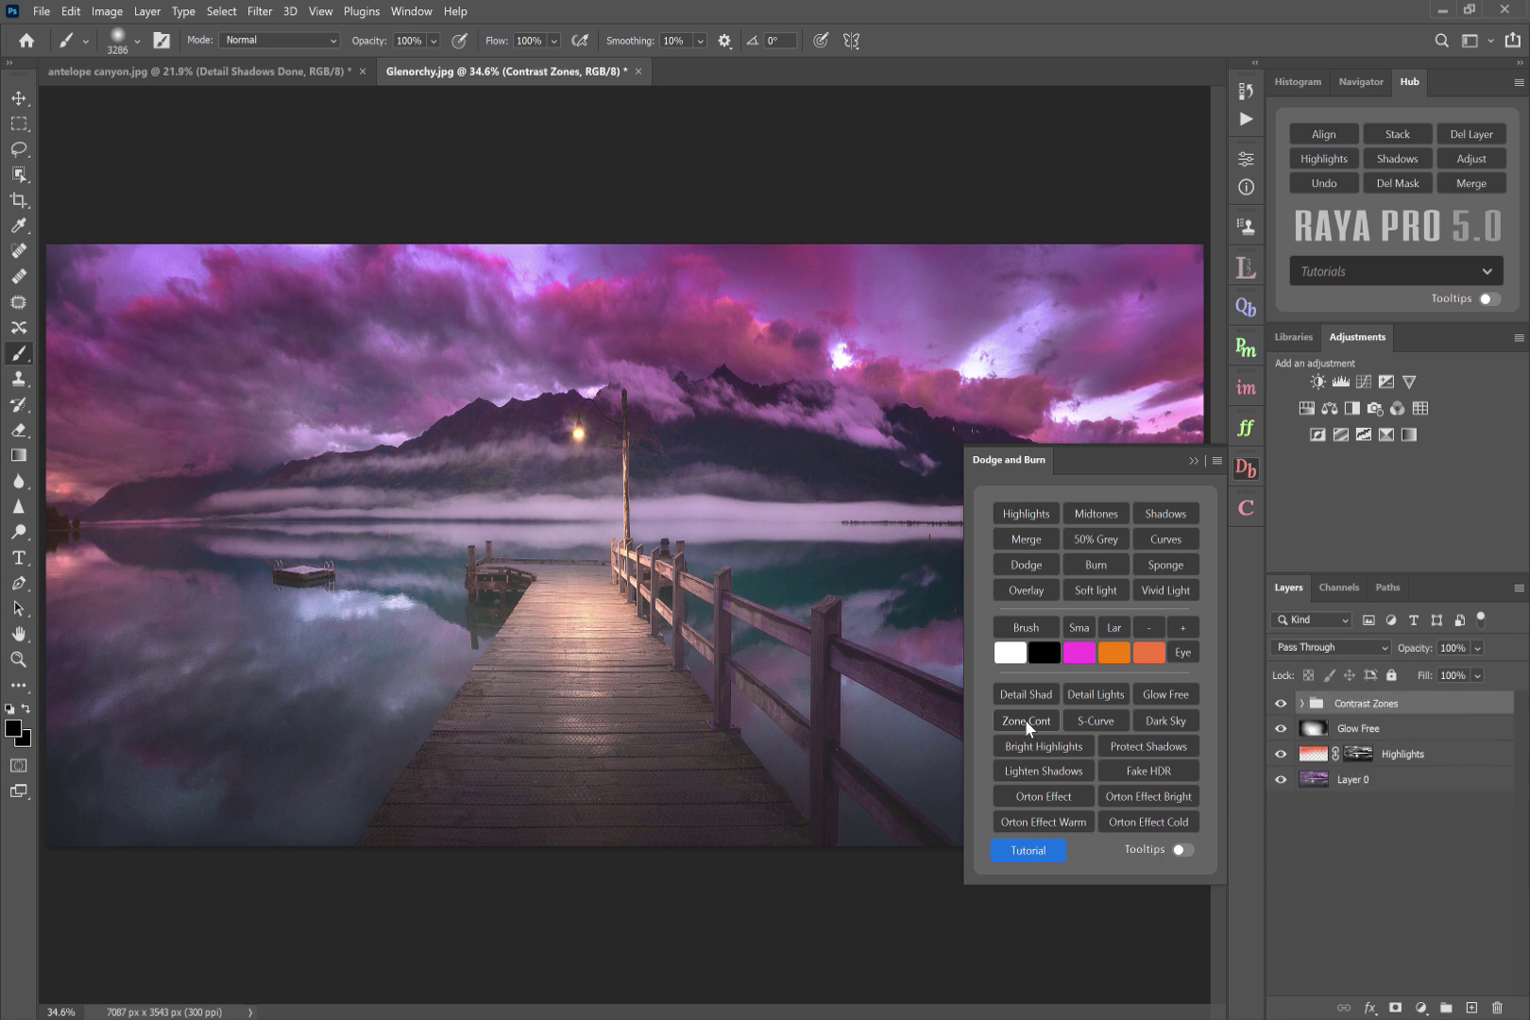
{"action": "left_click", "coordinate": [1302, 703]}
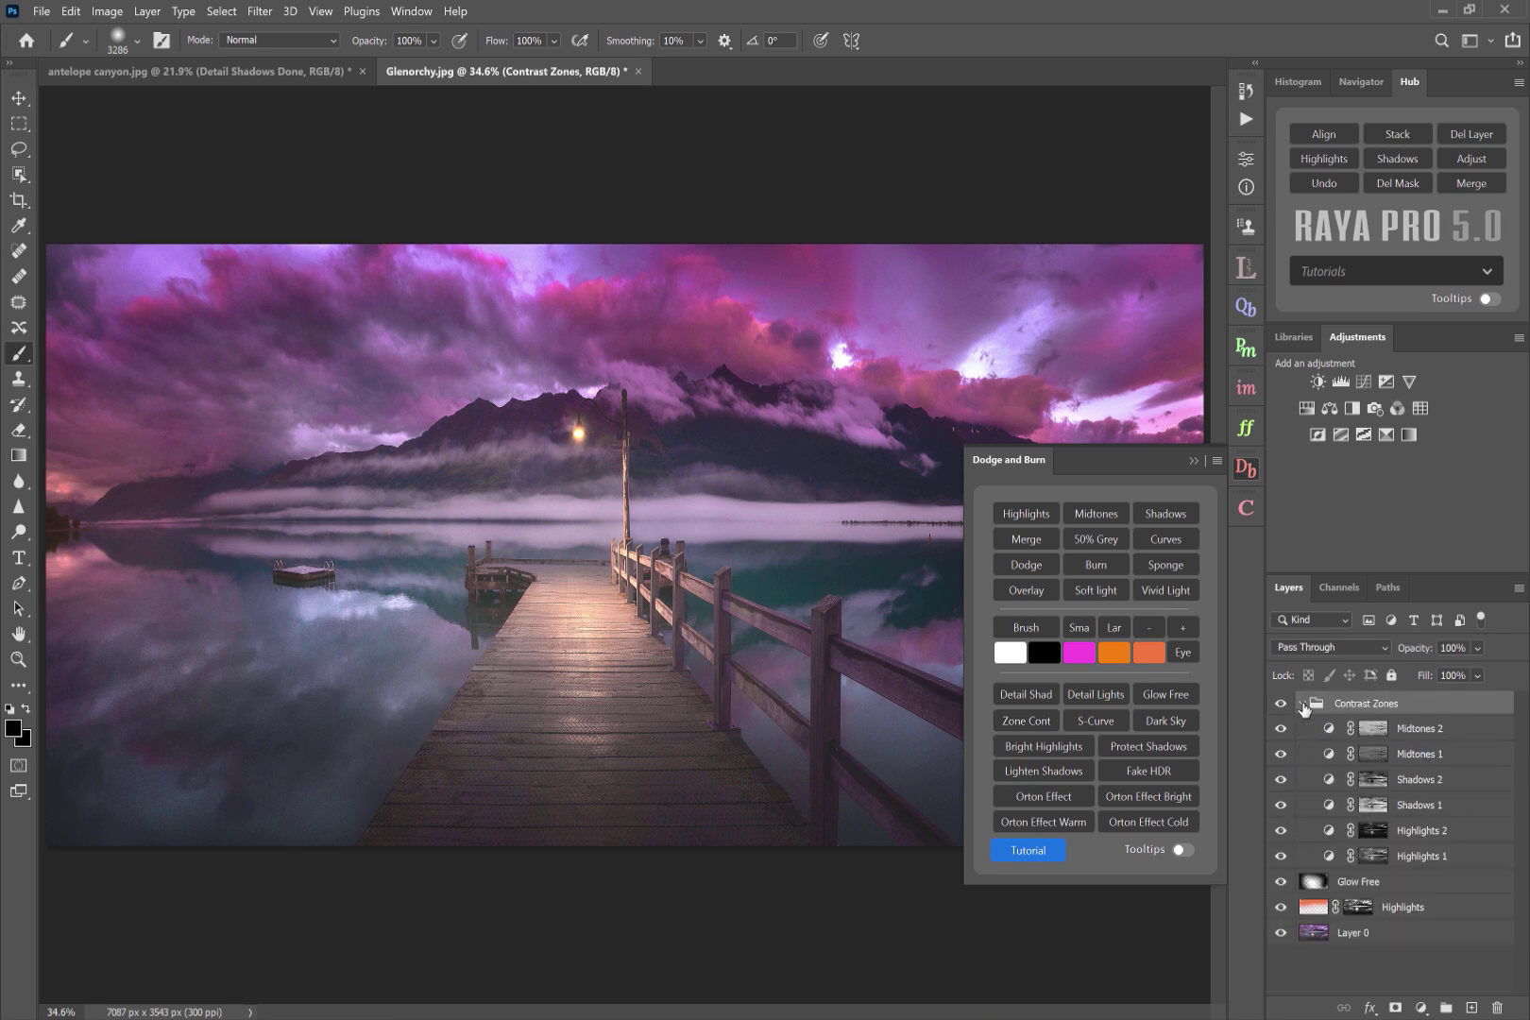
Step: Examine the Midtones layers in the Contrast Zones group and display the Highlights 2 and Highlights 1 layer masks on the canvas
{"action": "left_click", "coordinate": [1410, 735]}
{"action": "left_click", "coordinate": [1425, 762]}
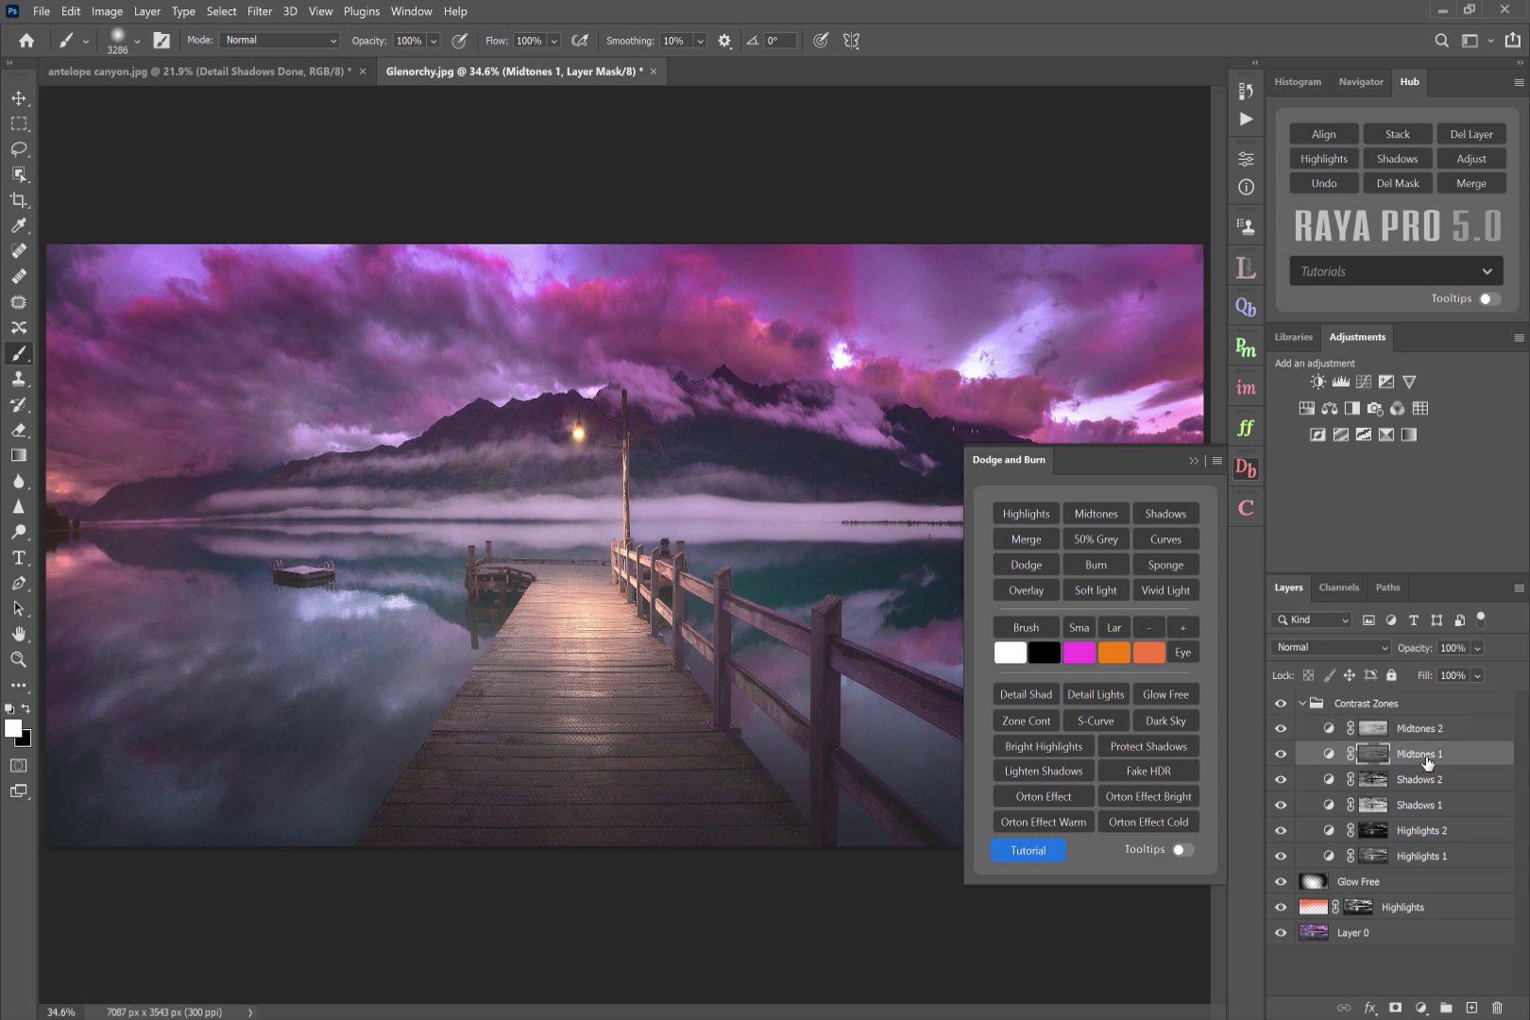
{"action": "left_click", "coordinate": [1374, 833]}
{"action": "left_click", "coordinate": [1376, 835], "text": "alt"}
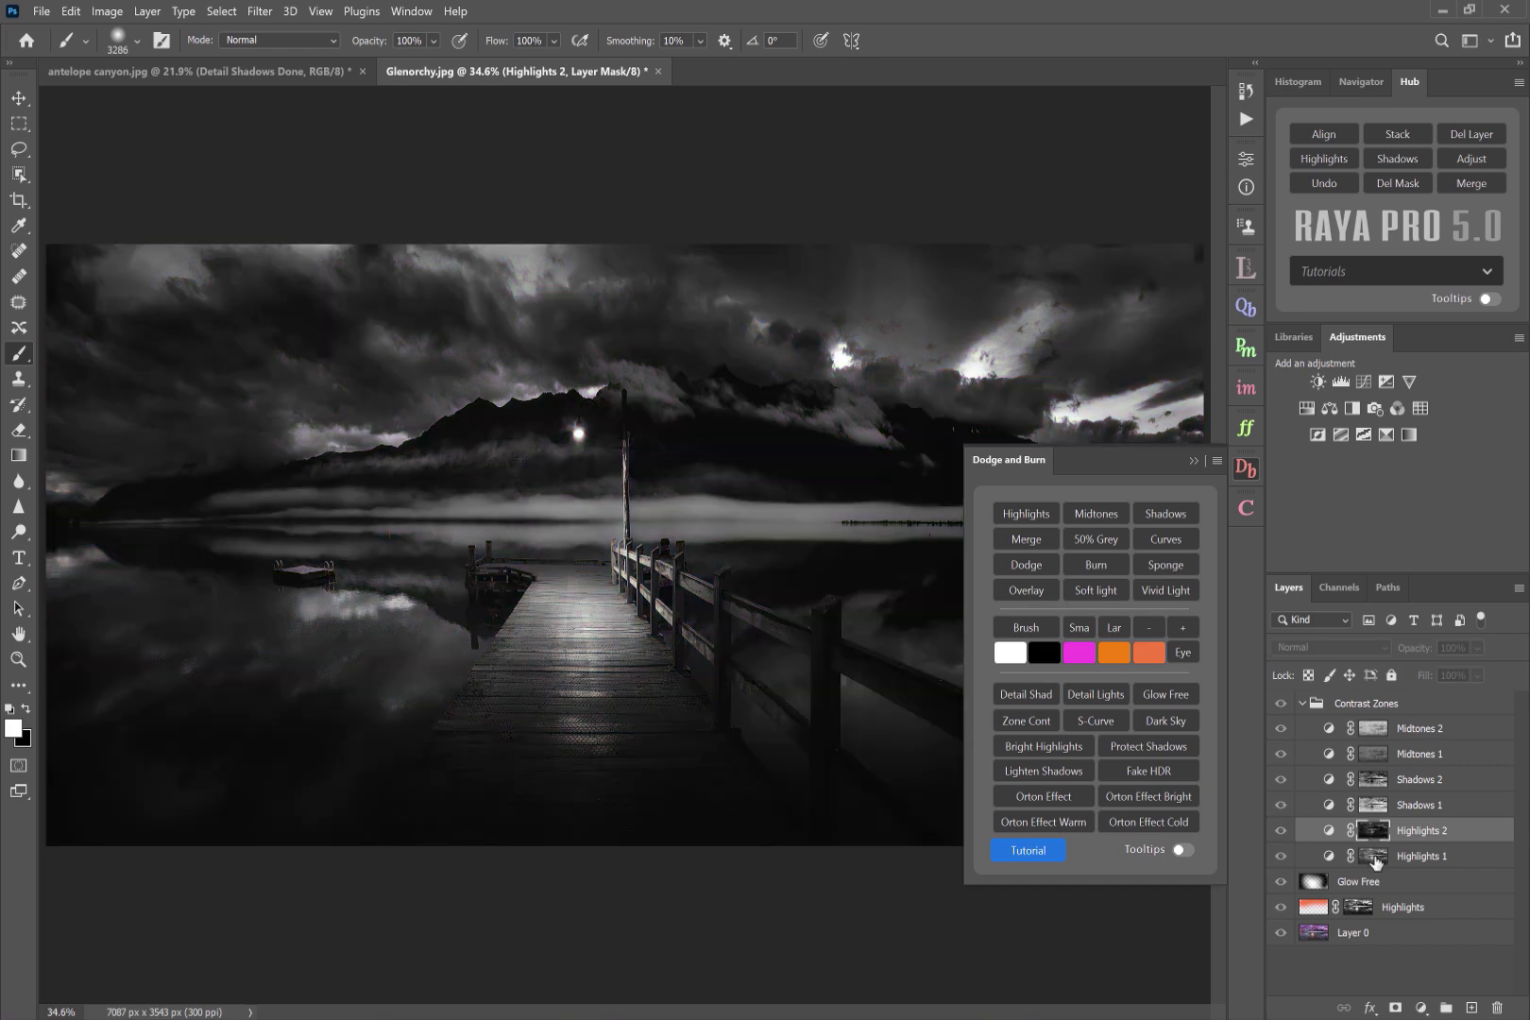
{"action": "left_click", "coordinate": [1375, 857], "text": "alt"}
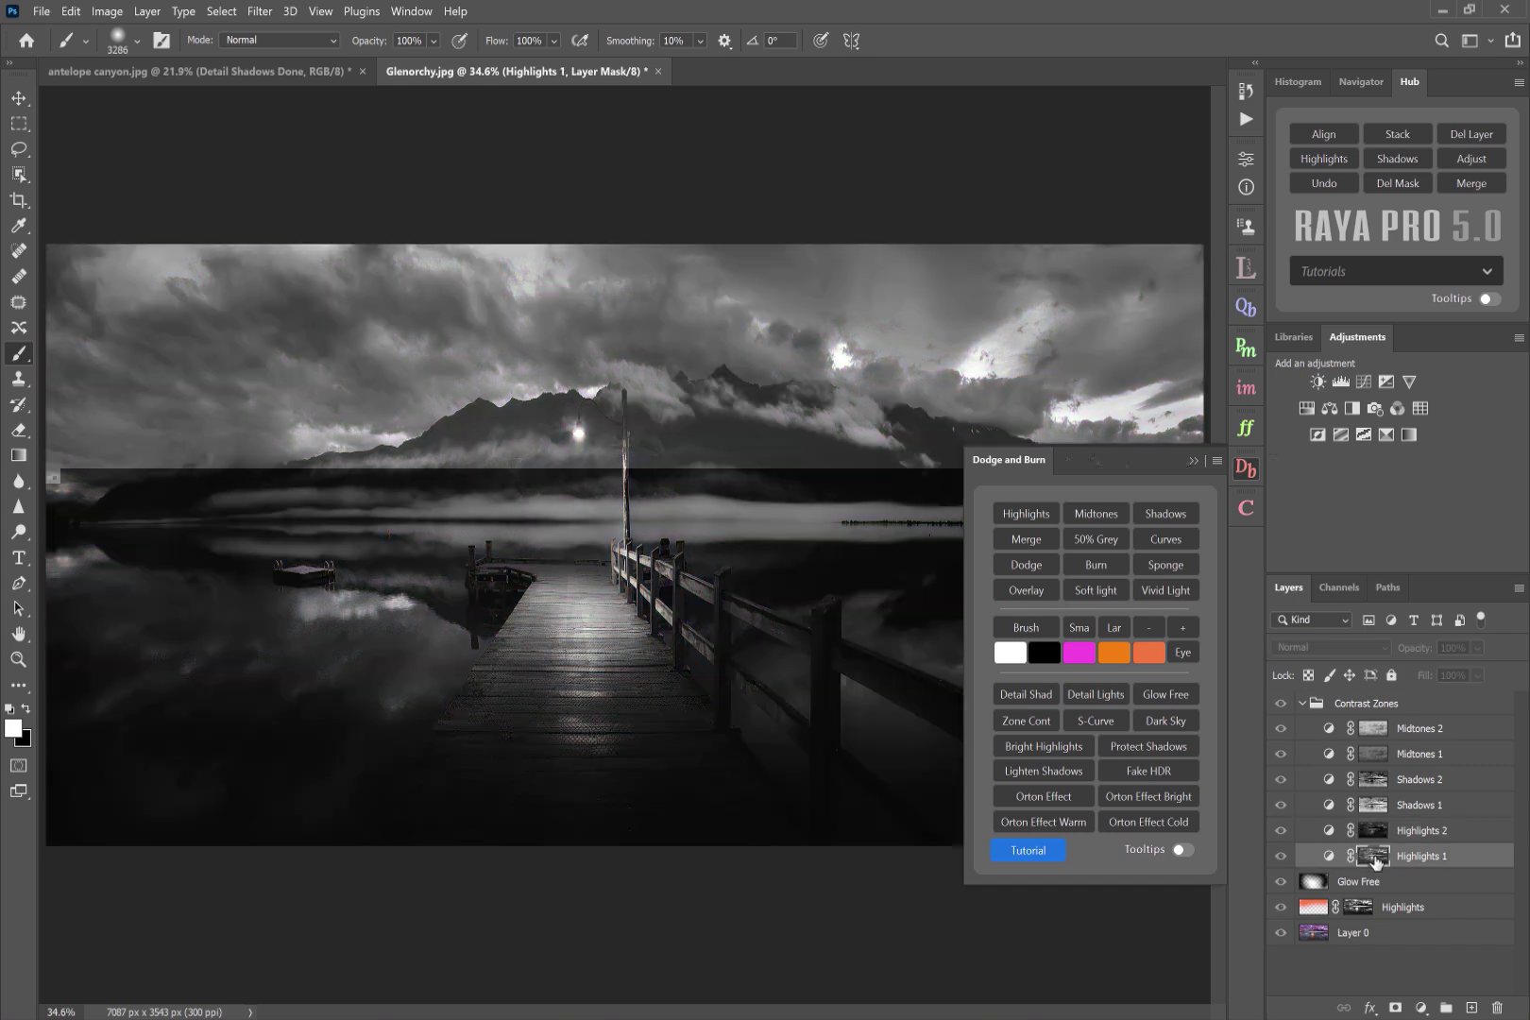